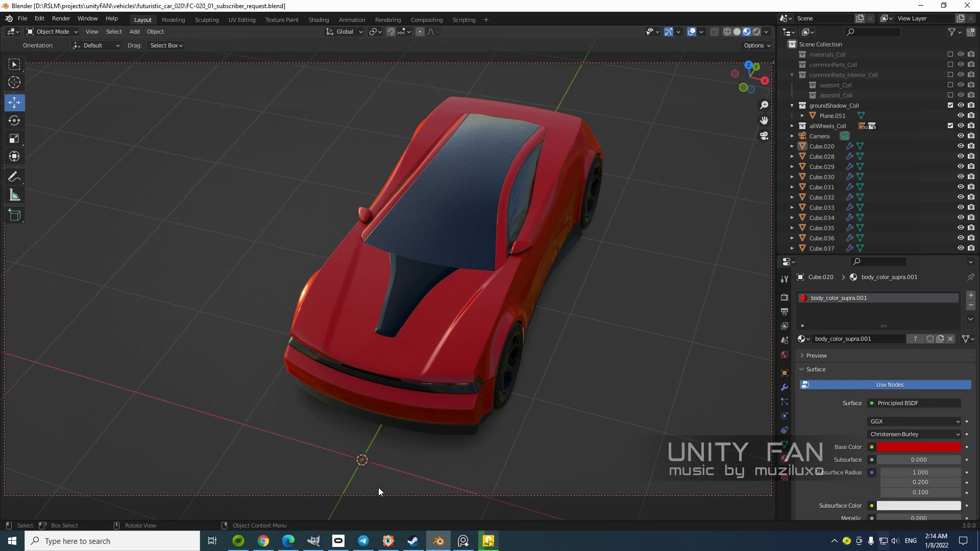
Switch to YouTube Studio in the browser and open the channel's comments at an enlarged page zoom
click(263, 541)
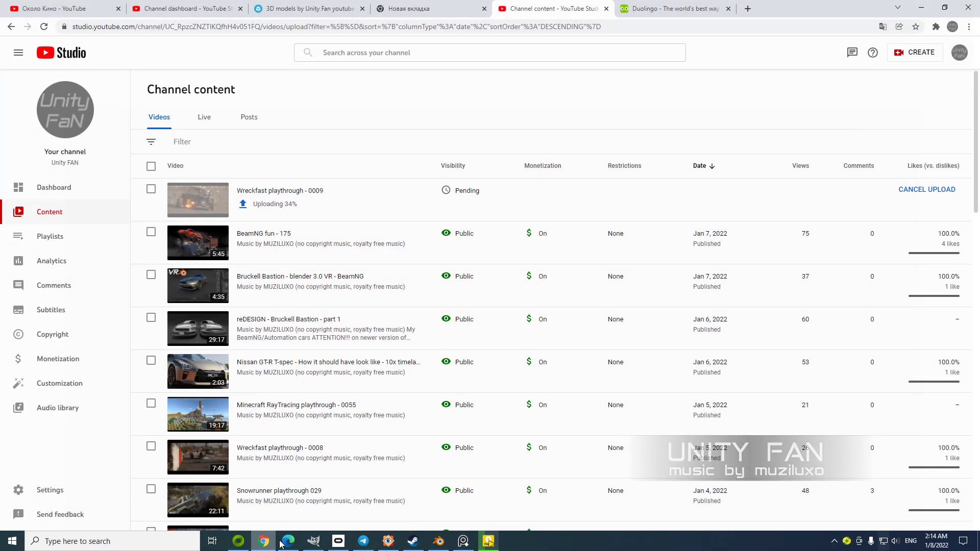
click(65, 285)
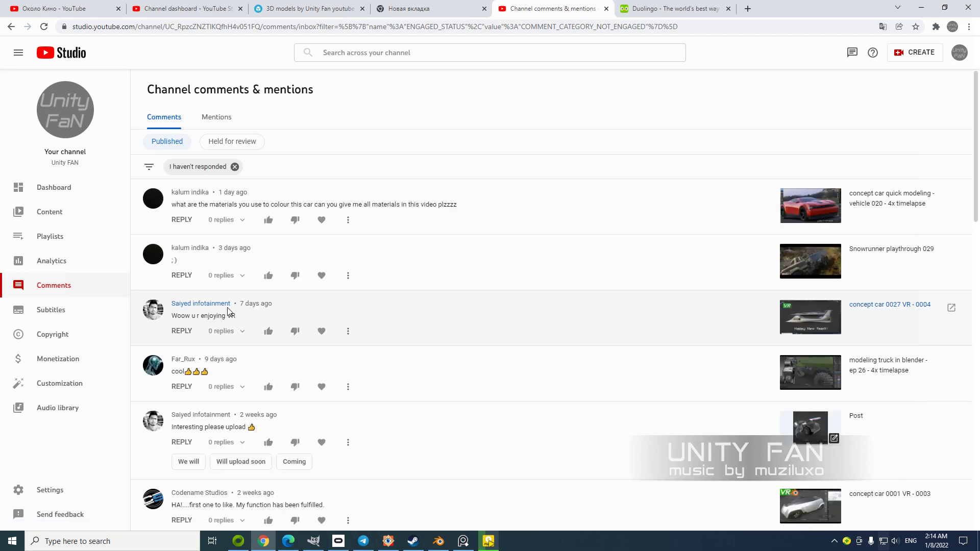
ctrl+scroll(228, 312, up, 1)
ctrl+scroll(227, 311, up, 4)
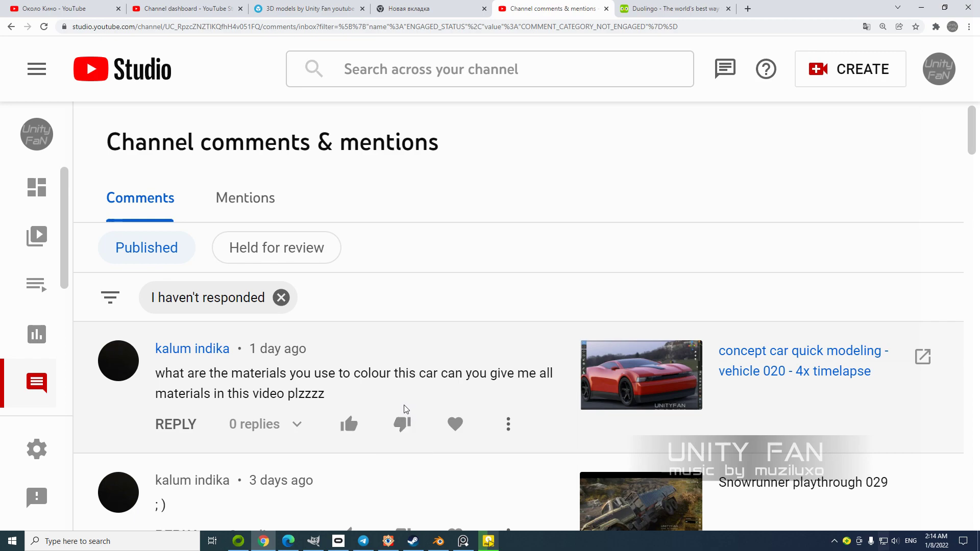
Remove the "I haven't responded" filter and read the comment thread asking about the vehicle 020 materials
scroll(406, 409, down, 1)
scroll(405, 412, up, 1)
click(282, 298)
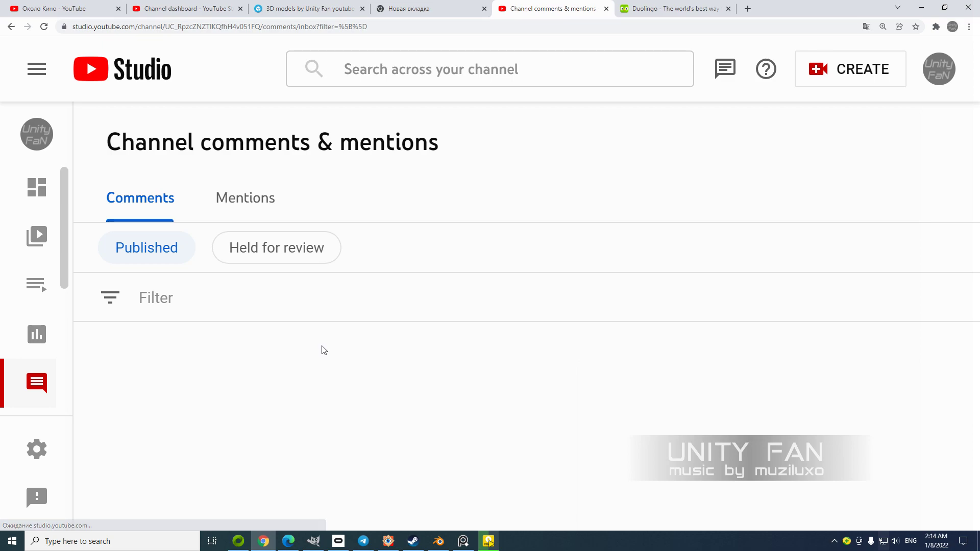
scroll(337, 365, down, 2)
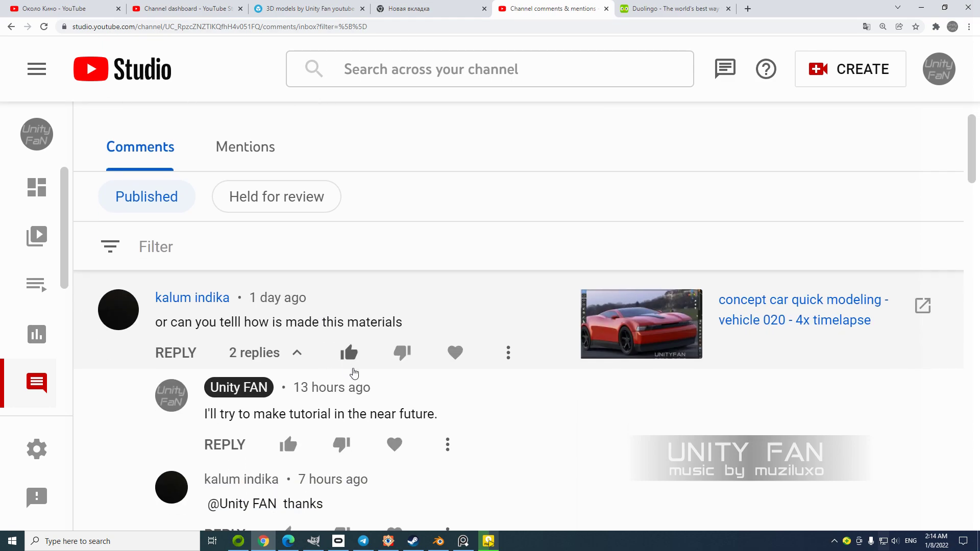
scroll(221, 360, up, 1)
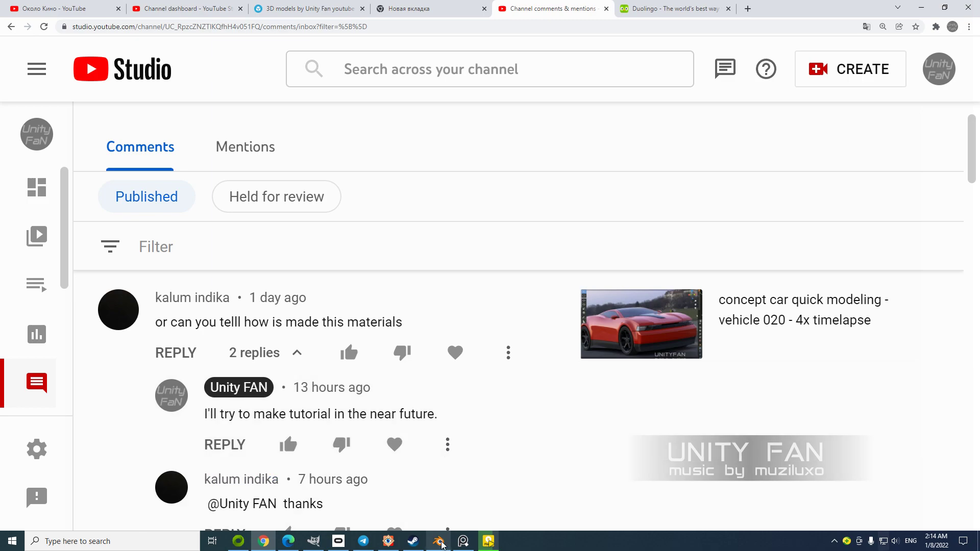
Switch back to Blender and set the camera's background image opacity to 0
click(440, 542)
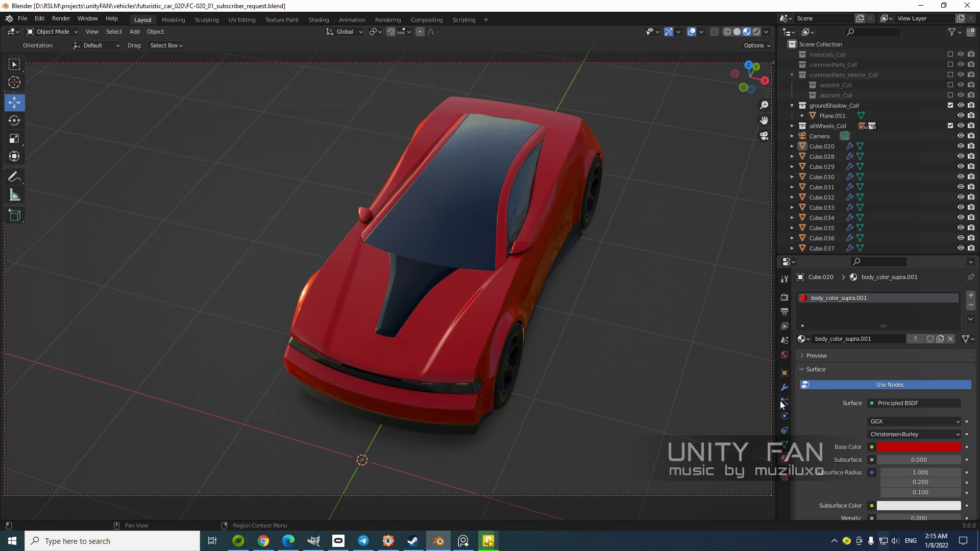
click(821, 136)
scroll(904, 428, down, 6)
mouse_move(891, 382)
mouse_down()
mouse_move(962, 382)
mouse_move(874, 382)
mouse_up()
scroll(525, 315, up, 3)
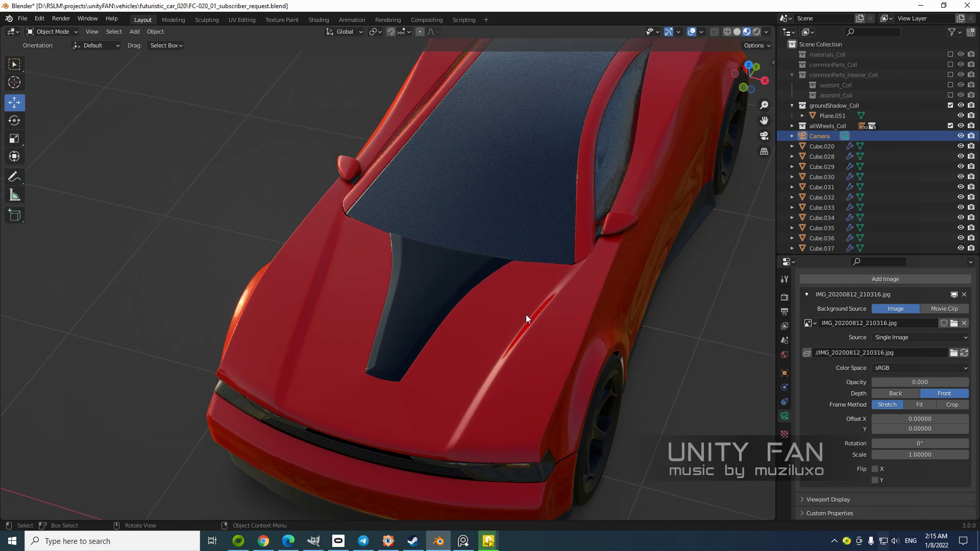
Narrow the Outliner and Properties areas, and split the 3D viewport into two side-by-side areas
scroll(525, 315, down, 4)
middle_drag(505, 329, 485, 316)
scroll(485, 312, up, 3)
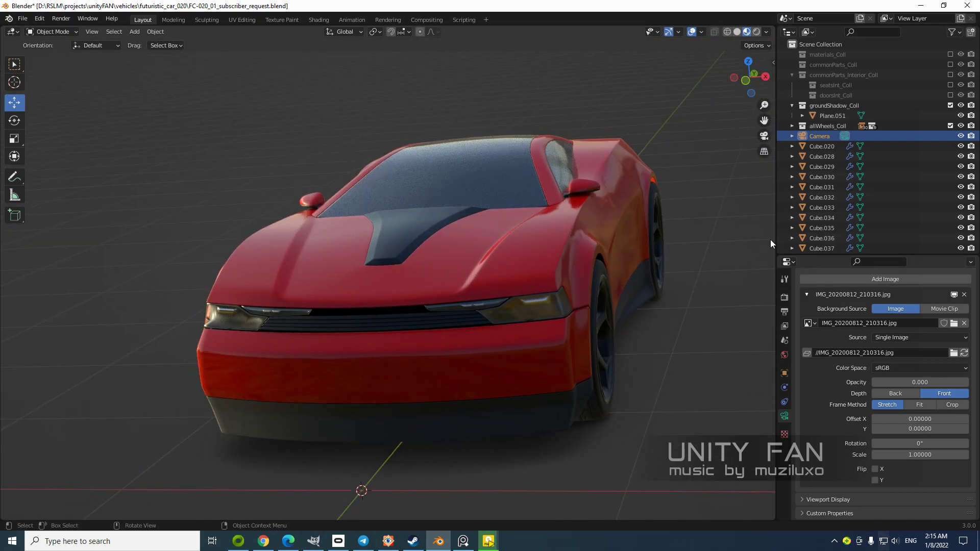
drag(774, 240, 867, 245)
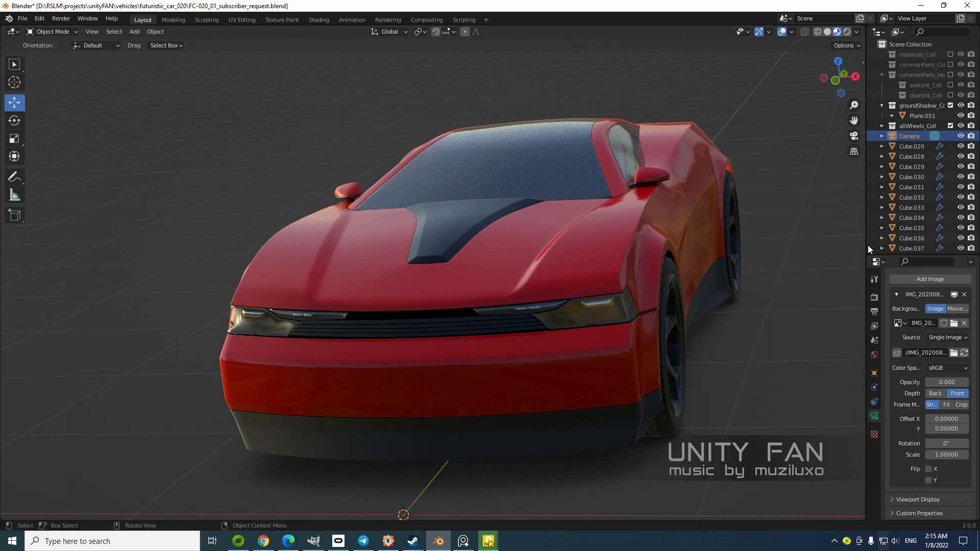
shift+middle_drag(651, 237, 677, 233)
drag(862, 27, 308, 122)
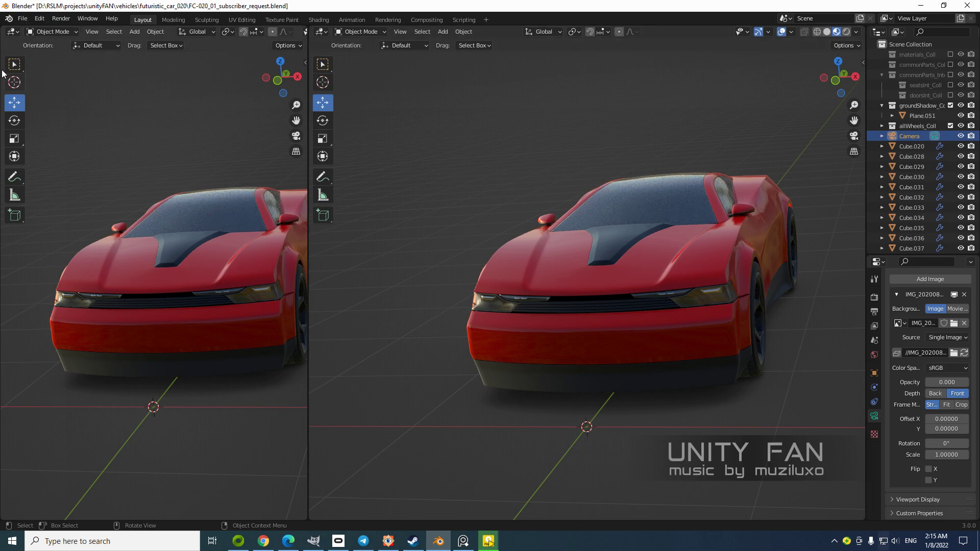
Change the narrower of the two viewport areas to the Shader Editor and set its shader type to Object
click(13, 35)
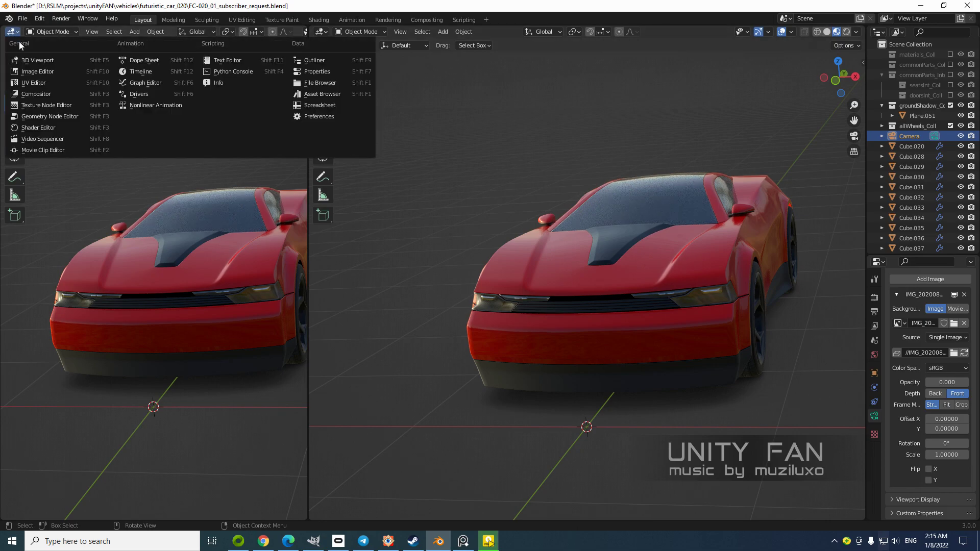
click(46, 128)
drag(195, 274, 345, 278)
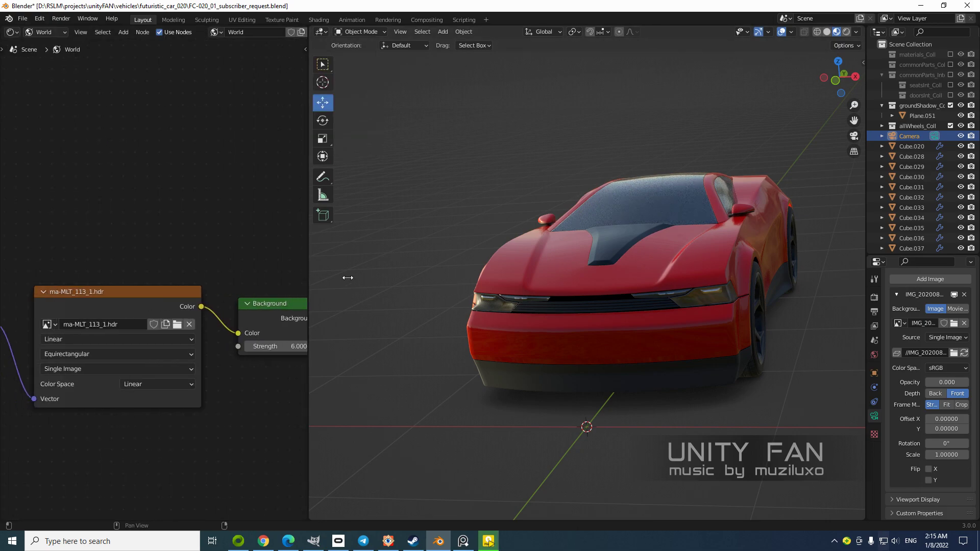
mouse_move(609, 297)
middle_down()
mouse_move(670, 293)
mouse_move(622, 306)
middle_up()
scroll(669, 293, up, 1)
scroll(158, 155, down, 1)
click(31, 34)
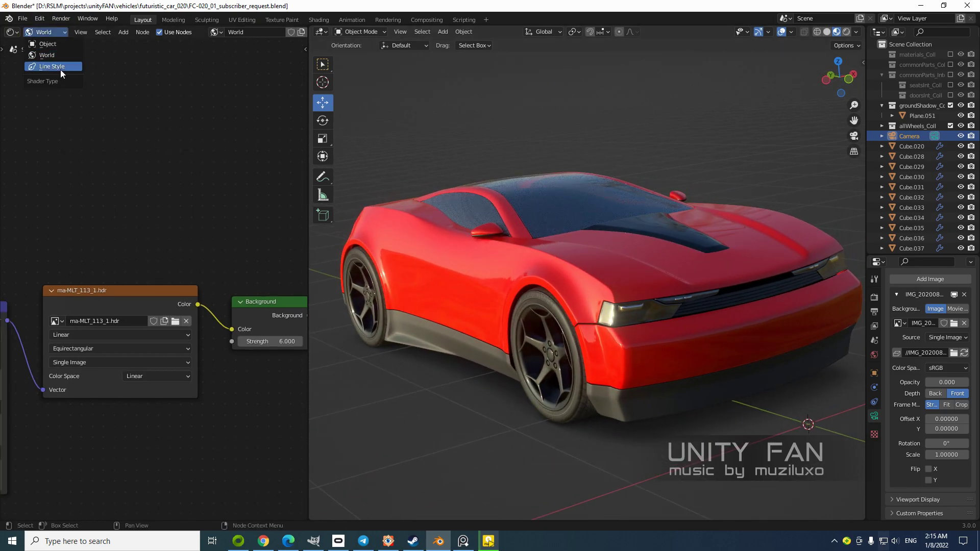
click(48, 43)
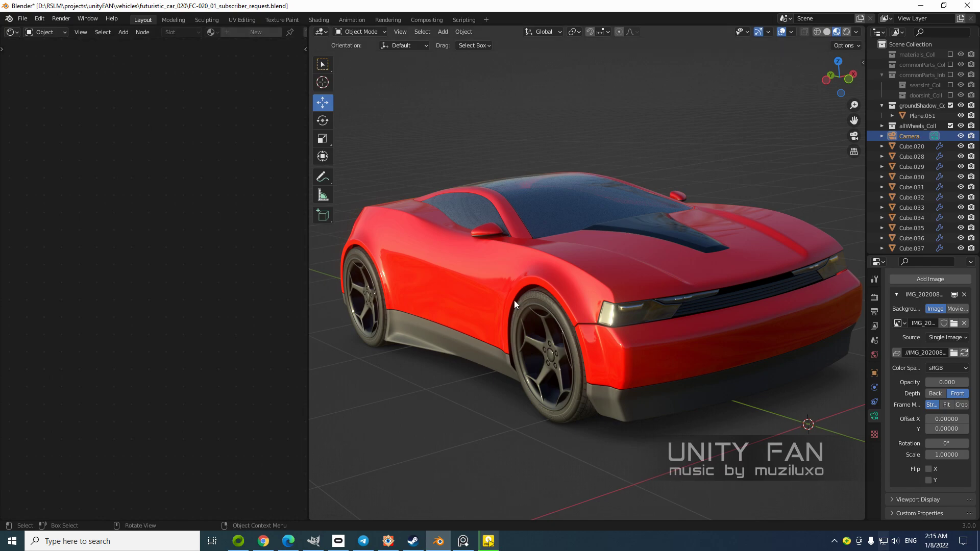
Delete the Normal Map node from the car body's body_color_supra.001 material and frame the remaining nodes
click(485, 293)
scroll(279, 305, down, 3)
middle_drag(239, 292, 228, 201)
scroll(210, 243, up, 1)
middle_drag(203, 257, 112, 259)
scroll(219, 291, down, 2)
click(235, 311)
scroll(123, 370, up, 3)
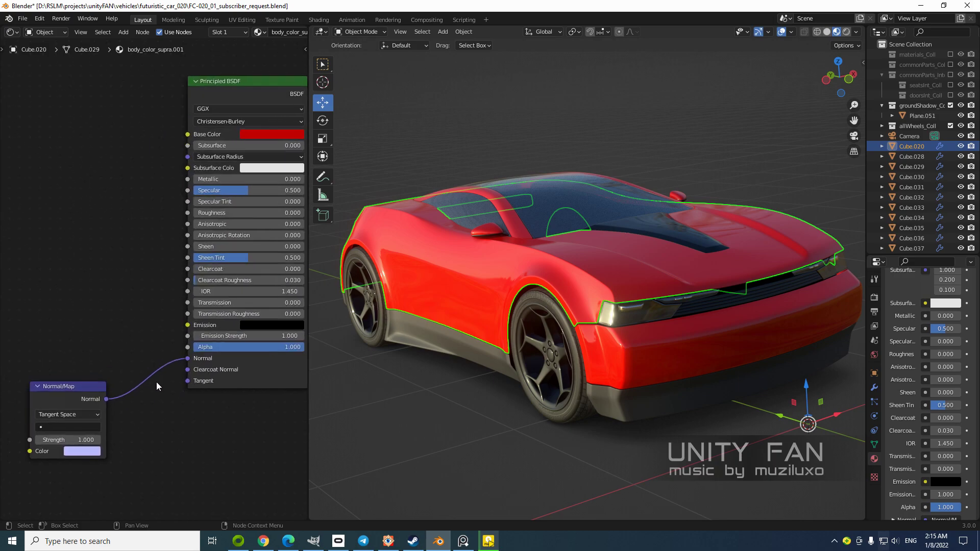
drag(188, 366, 153, 388)
click(69, 403)
key(x)
key(Home)
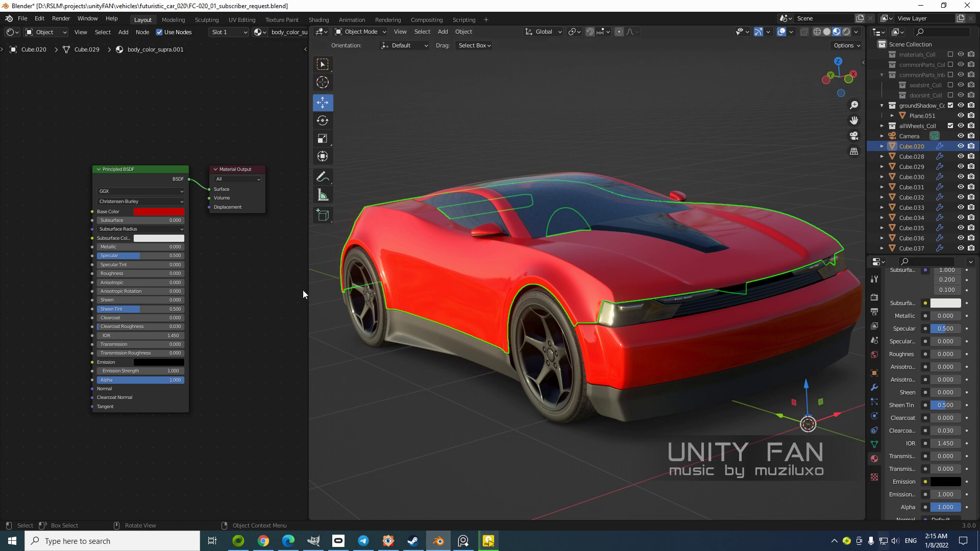
Shrink the Shader Editor area, deselect the car body, and widen the Properties area
drag(305, 292, 157, 276)
scroll(531, 206, down, 3)
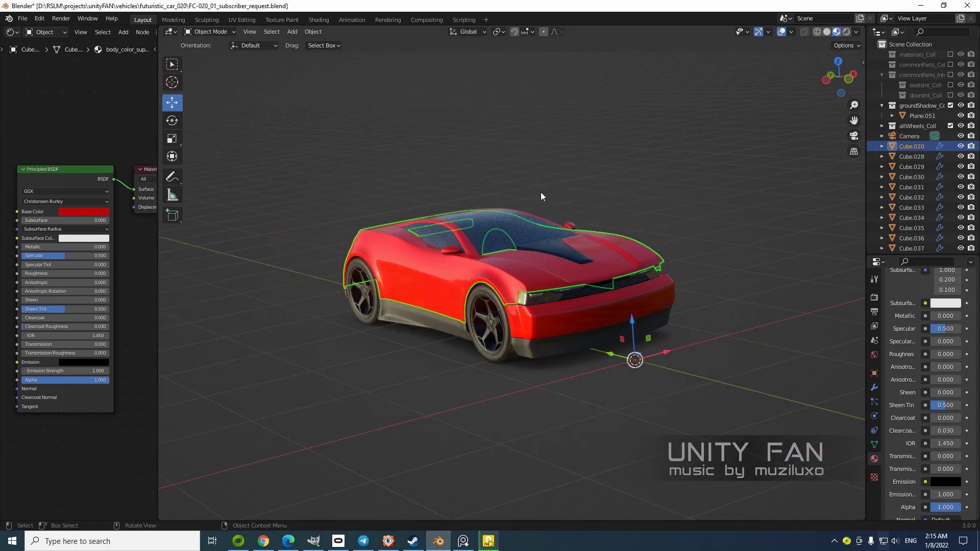
click(531, 206)
middle_drag(633, 268, 721, 305)
scroll(565, 250, up, 3)
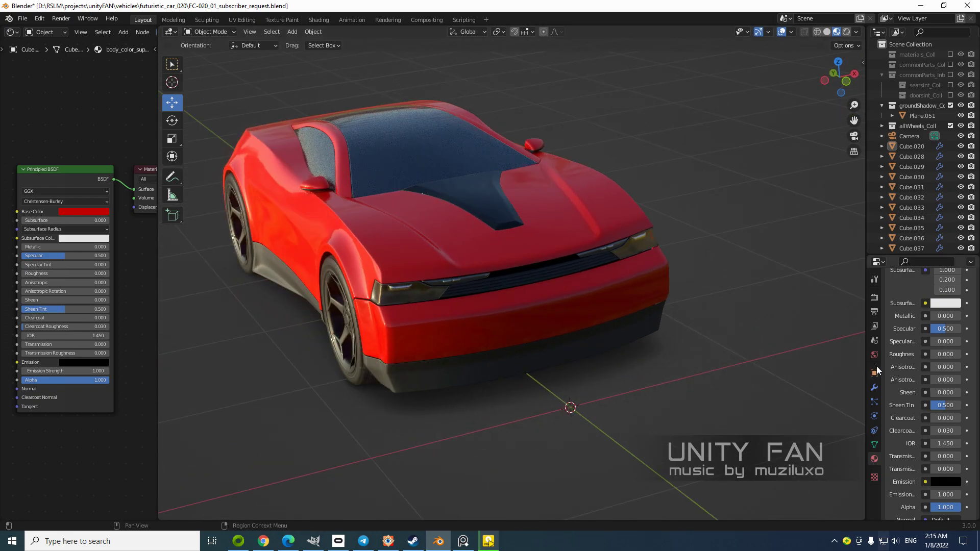
drag(867, 368, 749, 360)
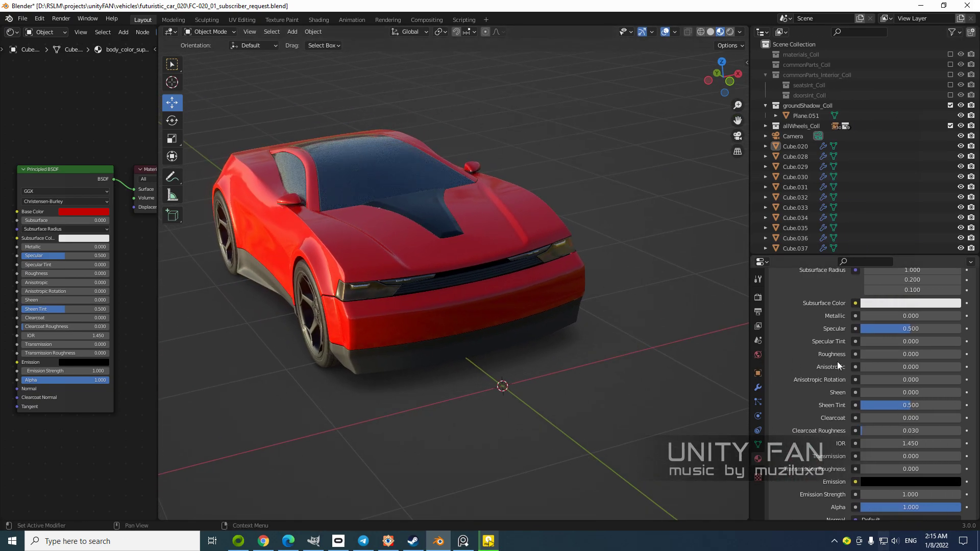
scroll(837, 361, up, 10)
Remove the body_color_supra.001 material slot from the main car body and the front bumper
middle_drag(338, 269, 502, 279)
click(449, 277)
scroll(451, 280, up, 3)
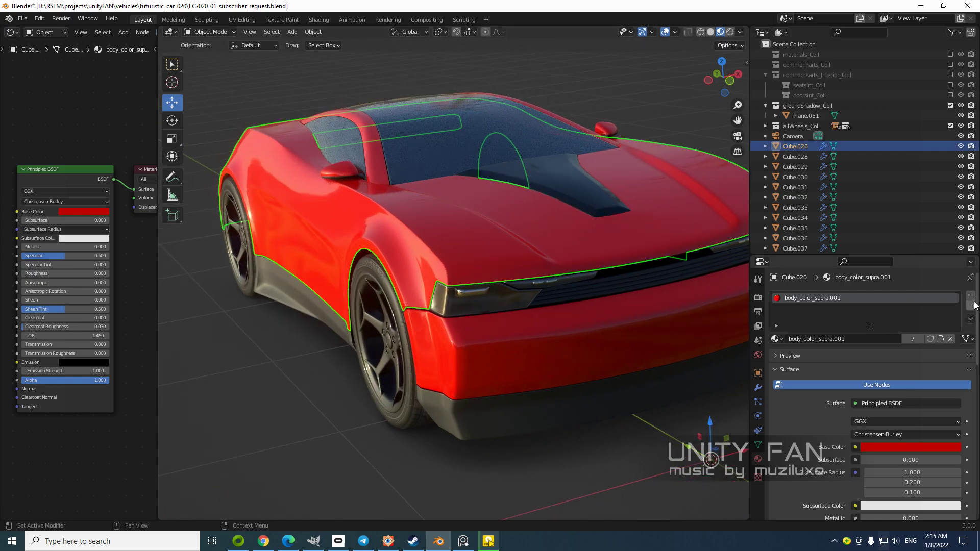
click(971, 305)
click(576, 330)
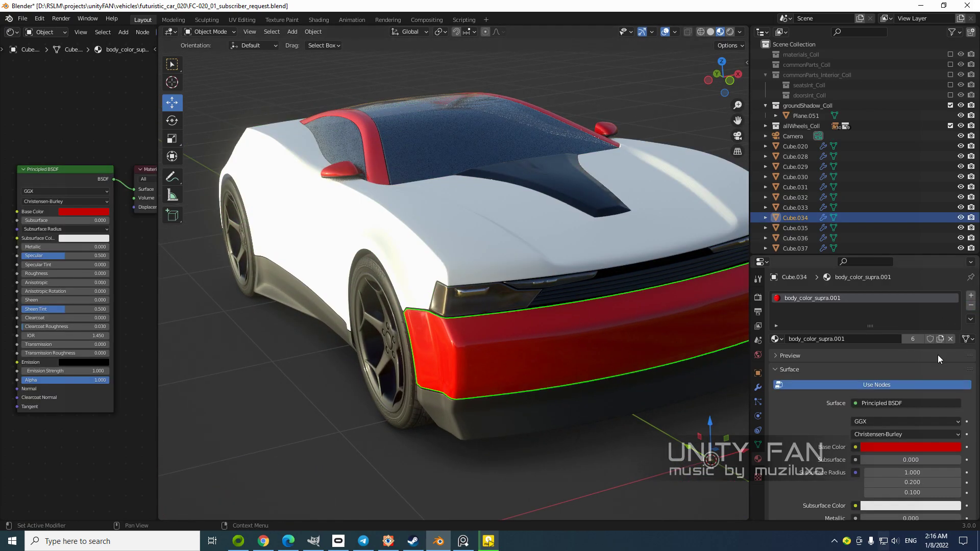
click(971, 305)
Remove the body_color_supra.001 material slot from the window frame pillars and the side mirrors
middle_drag(490, 286, 519, 264)
scroll(519, 264, up, 3)
click(461, 182)
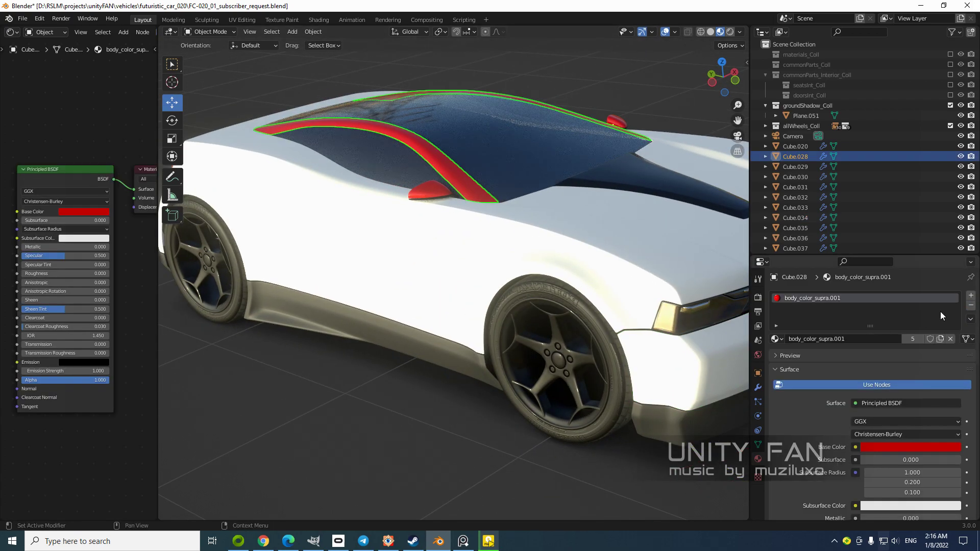
click(971, 305)
scroll(504, 273, up, 3)
click(482, 309)
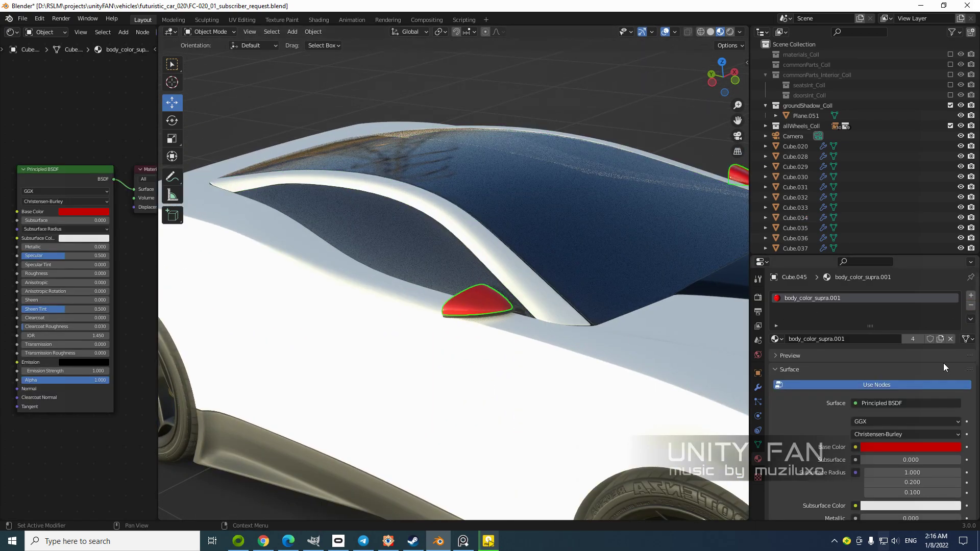
click(971, 305)
scroll(603, 313, down, 5)
middle_drag(602, 313, 570, 320)
click(475, 137)
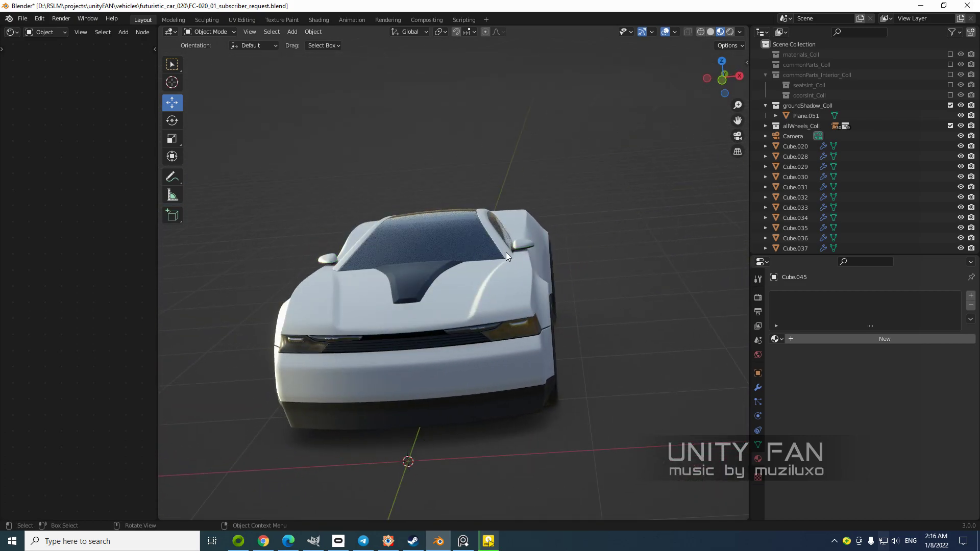
middle_drag(501, 251, 538, 271)
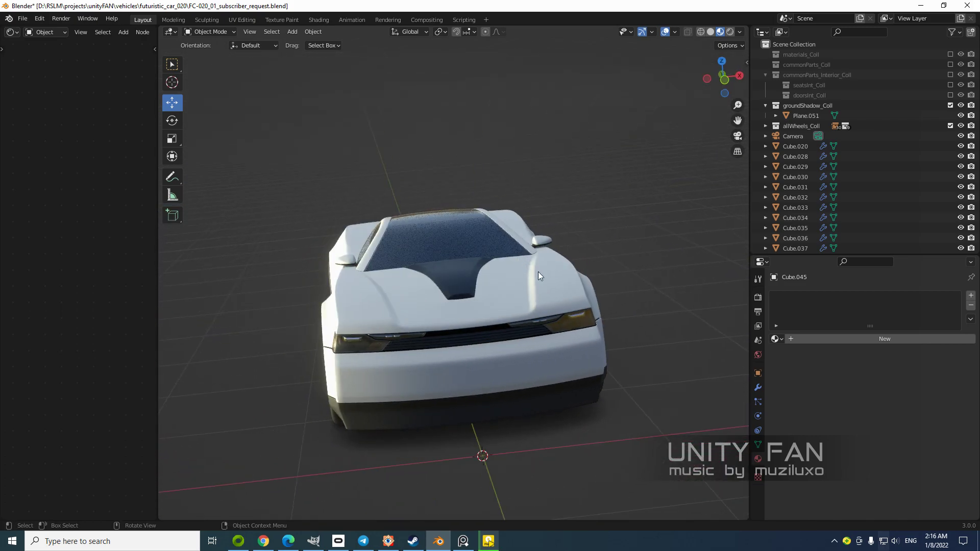
click(488, 541)
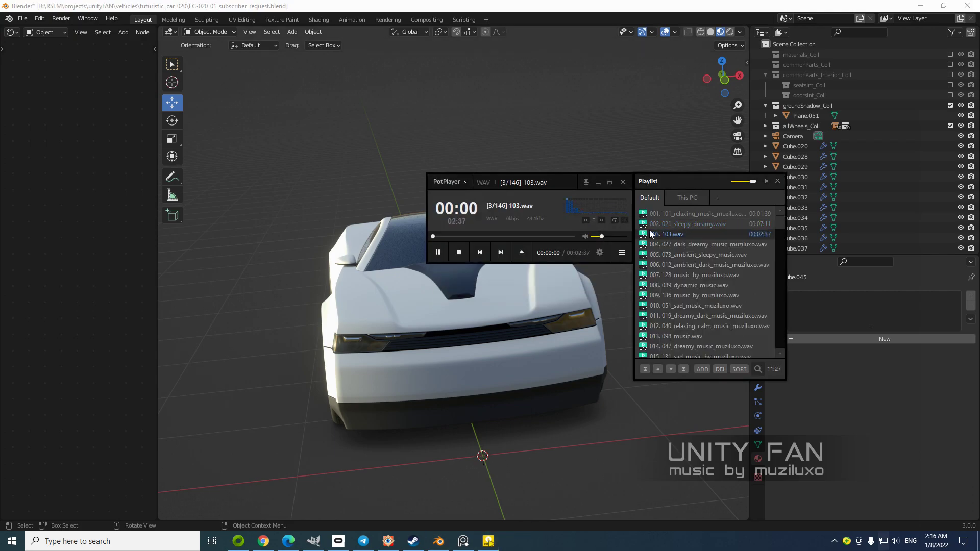
click(598, 182)
middle_drag(504, 287, 523, 277)
scroll(538, 311, up, 1)
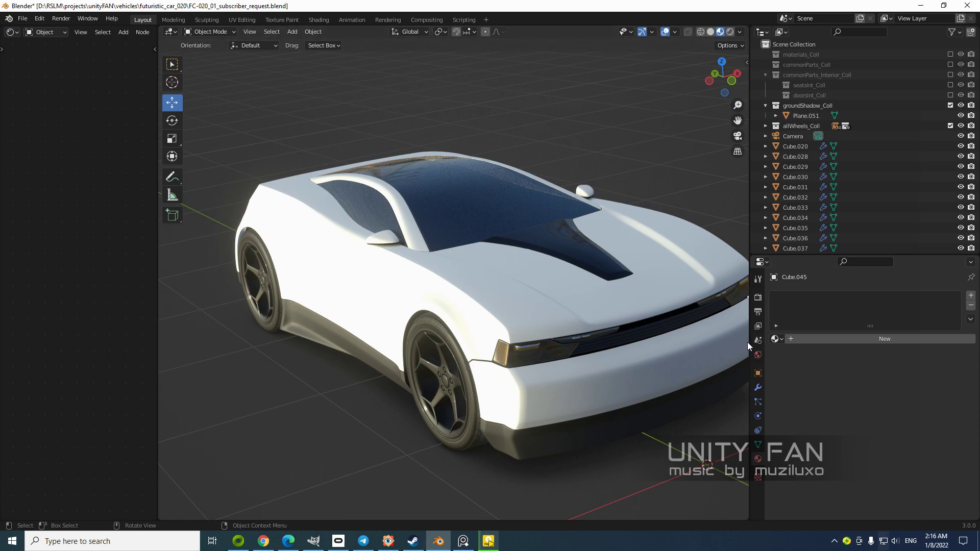
Create a new material on the side mirrors and name it carpaint_simple
drag(748, 342, 792, 343)
click(883, 341)
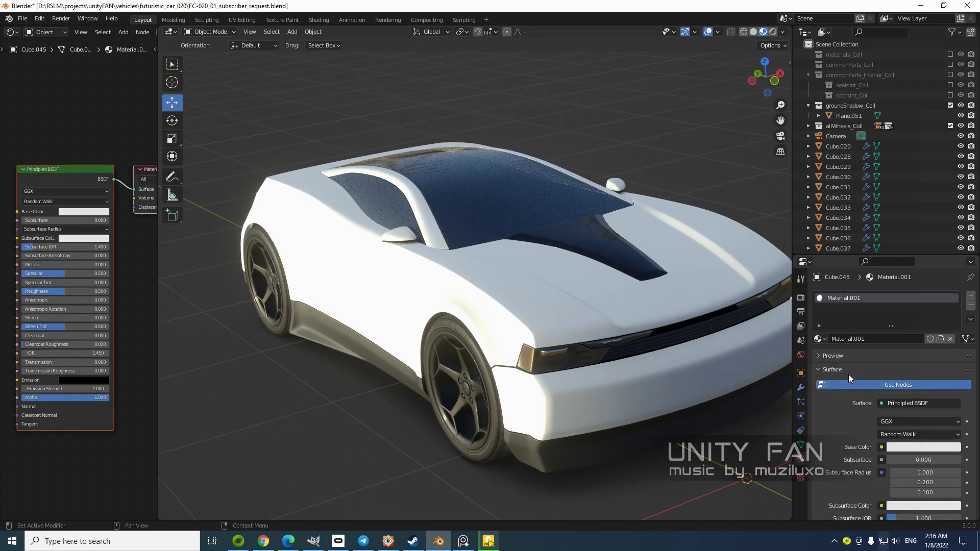
click(861, 339)
text(carpaint_simple)
key(Return)
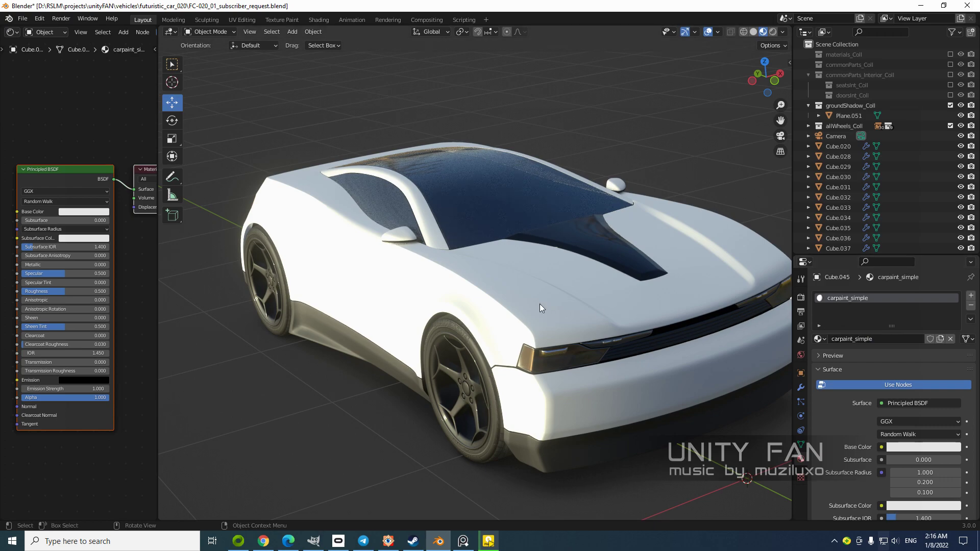
Widen the Shader Editor and set the carpaint_simple Base Color to red with saturation 1.000 and value 0.800
scroll(474, 306, down, 1)
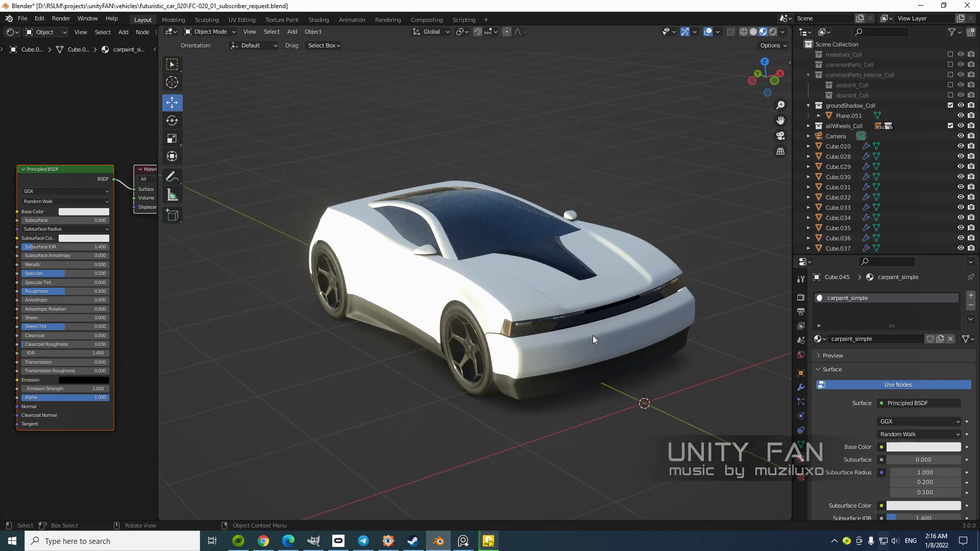
scroll(571, 336, down, 2)
scroll(571, 333, up, 4)
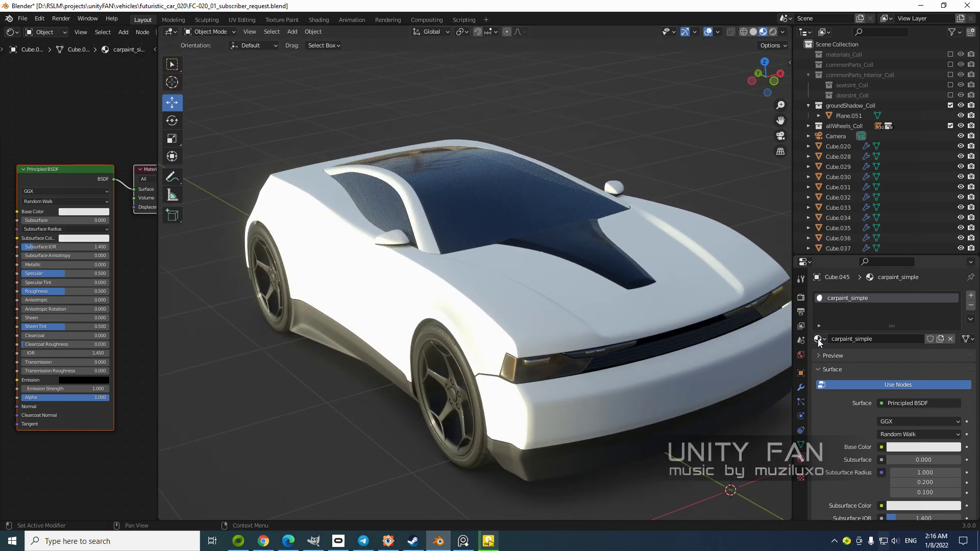
click(903, 448)
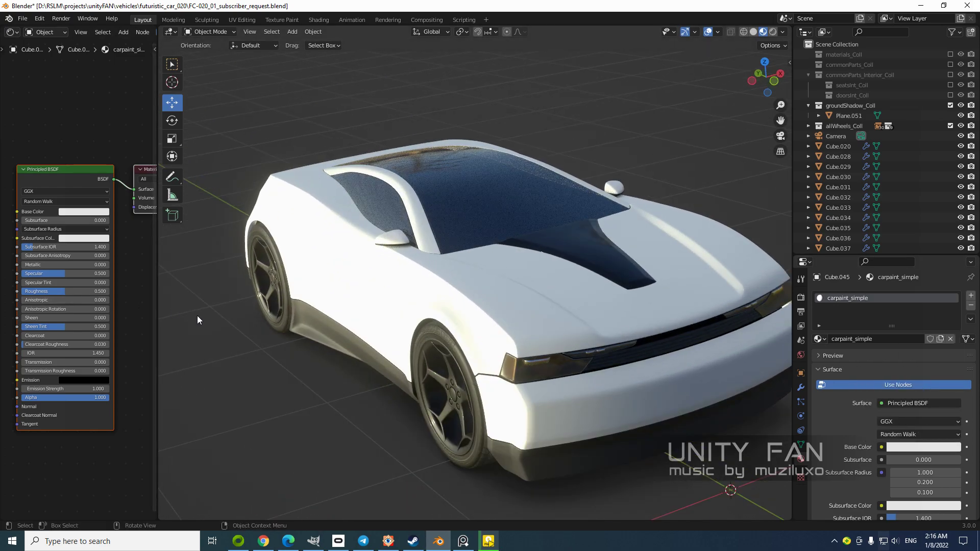
drag(157, 321, 276, 321)
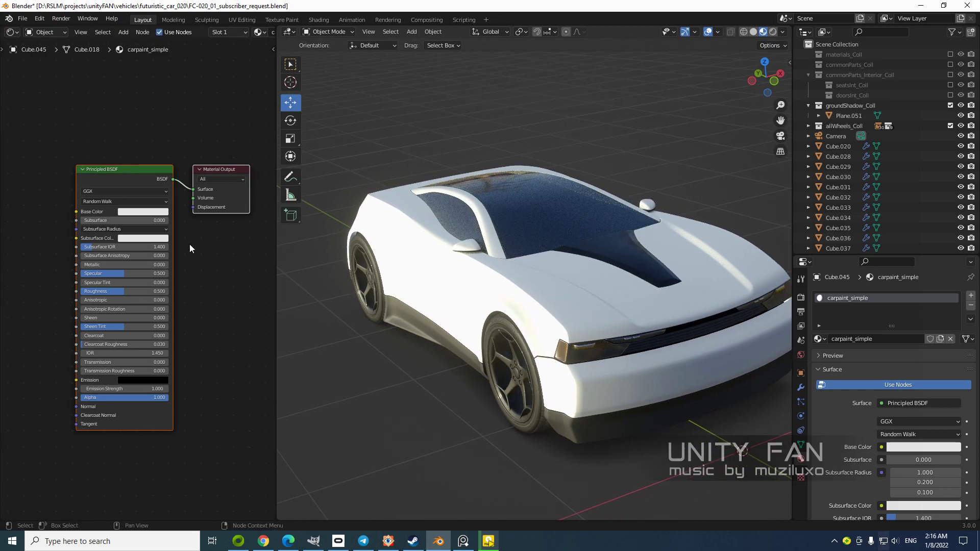
click(143, 212)
drag(156, 145, 152, 154)
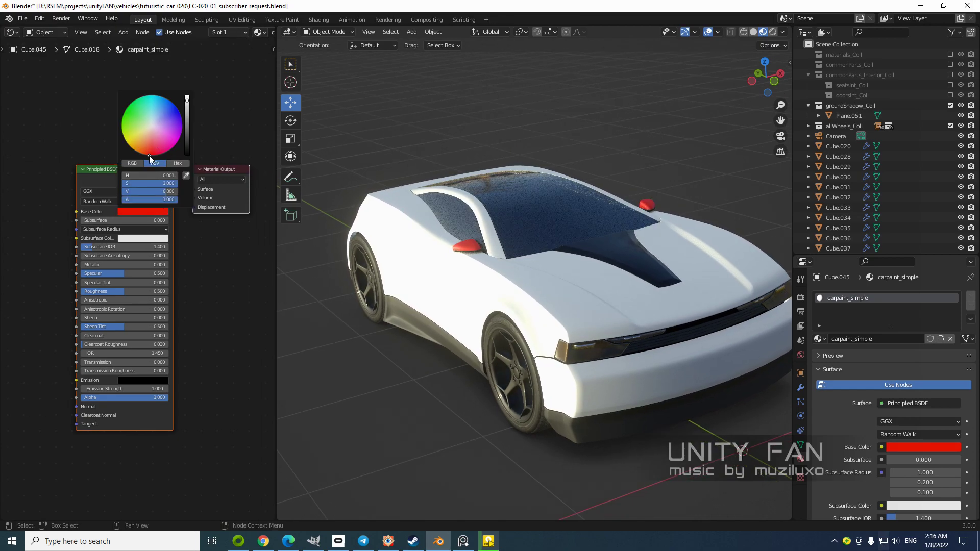
Apply the carpaint_simple material to the main car body, the window frame pillars and the front bumper
scroll(790, 329, up, 1)
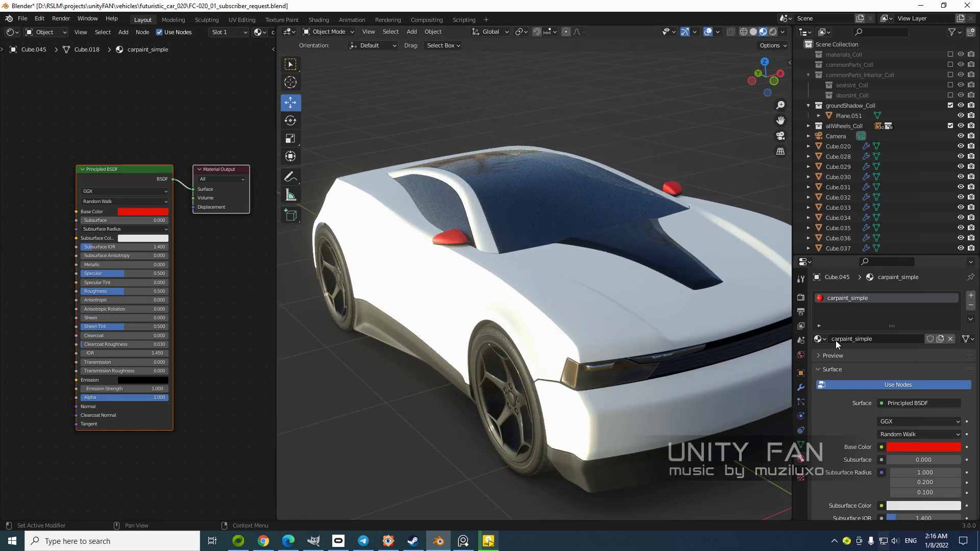
drag(819, 339, 579, 296)
scroll(561, 323, up, 1)
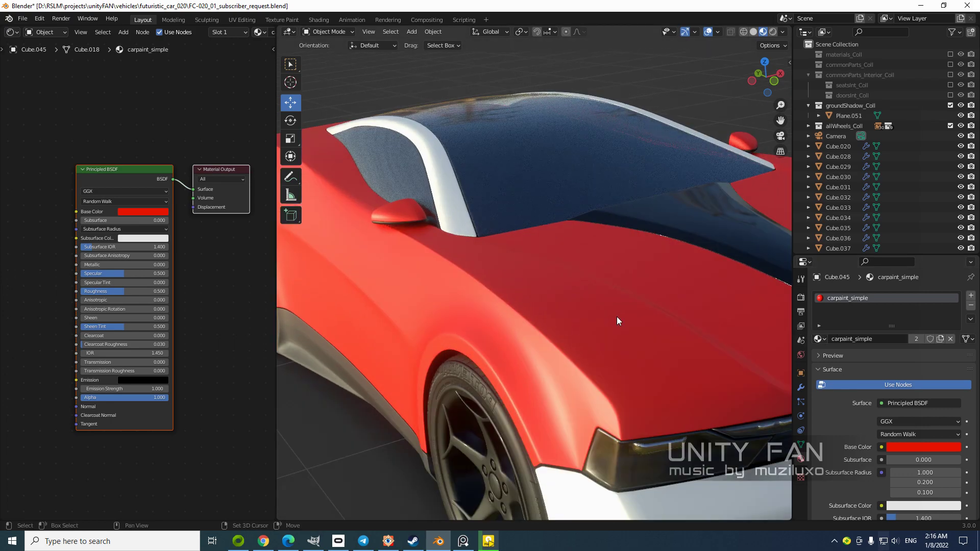
scroll(613, 316, up, 1)
drag(819, 341, 494, 257)
scroll(519, 299, down, 5)
scroll(536, 270, up, 3)
drag(820, 339, 580, 320)
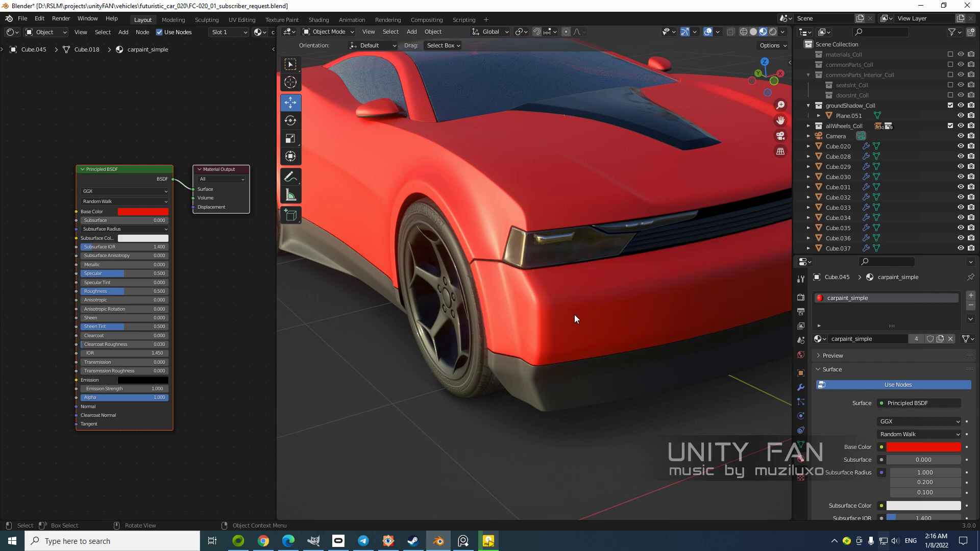
scroll(562, 343, down, 5)
scroll(302, 288, up, 4)
Adjust the carpaint_simple Base Color to a pure red with hue 1.000 and saturation 1.000
click(127, 212)
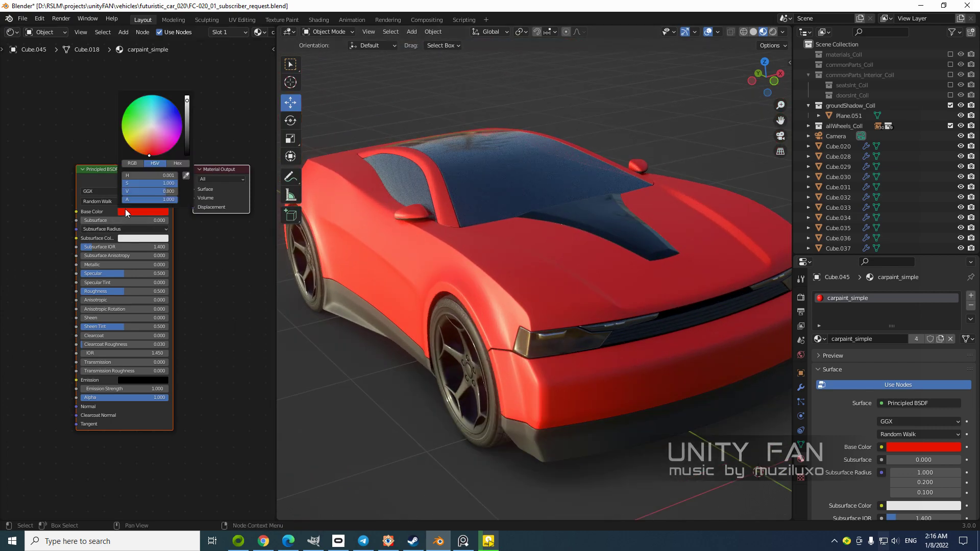
mouse_move(158, 150)
mouse_down()
mouse_move(178, 110)
mouse_move(174, 146)
mouse_move(153, 155)
mouse_up()
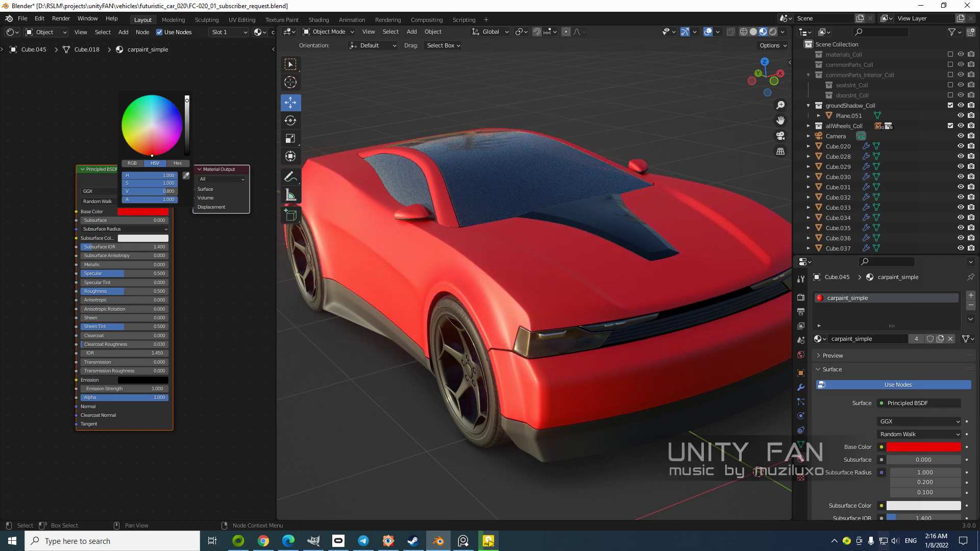
middle_drag(490, 327, 421, 330)
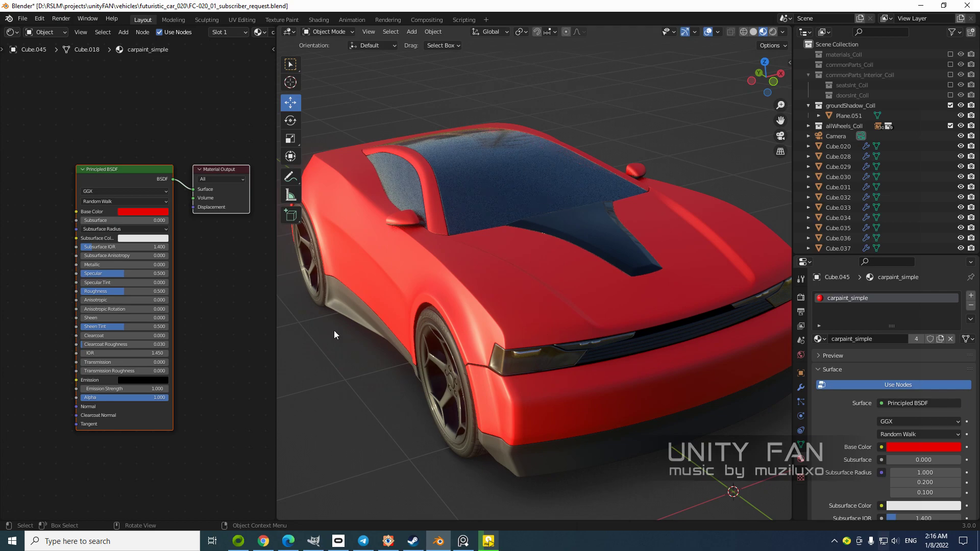
scroll(92, 284, up, 2)
middle_drag(56, 283, 115, 274)
Switch to PotPlayer, play playlist track 004, the 027_dark_dreamy_music file, and minimize the player
click(488, 541)
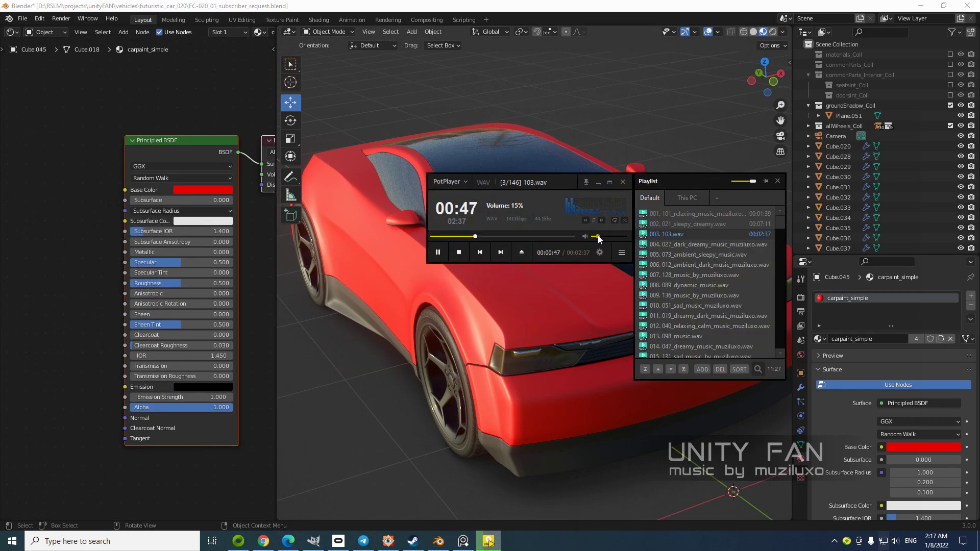
double_click(658, 245)
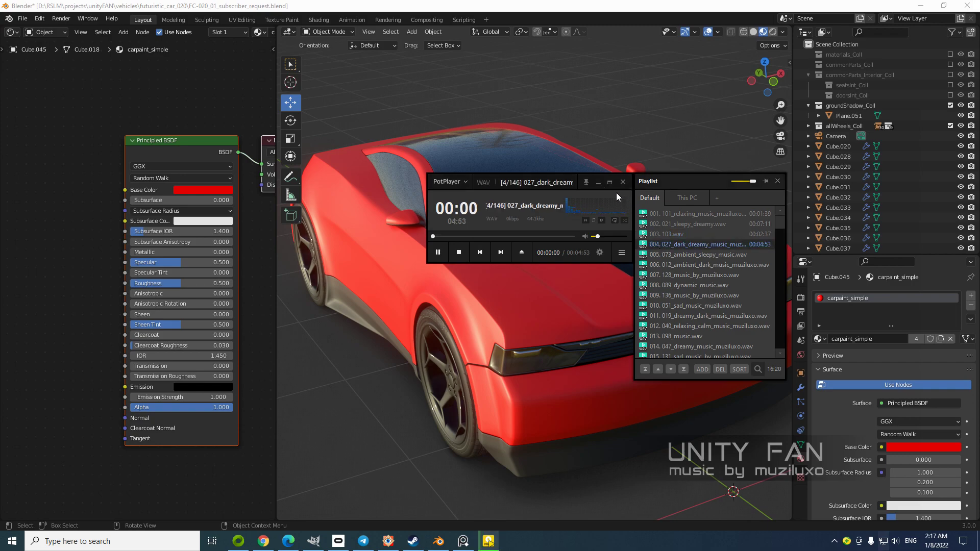
click(598, 182)
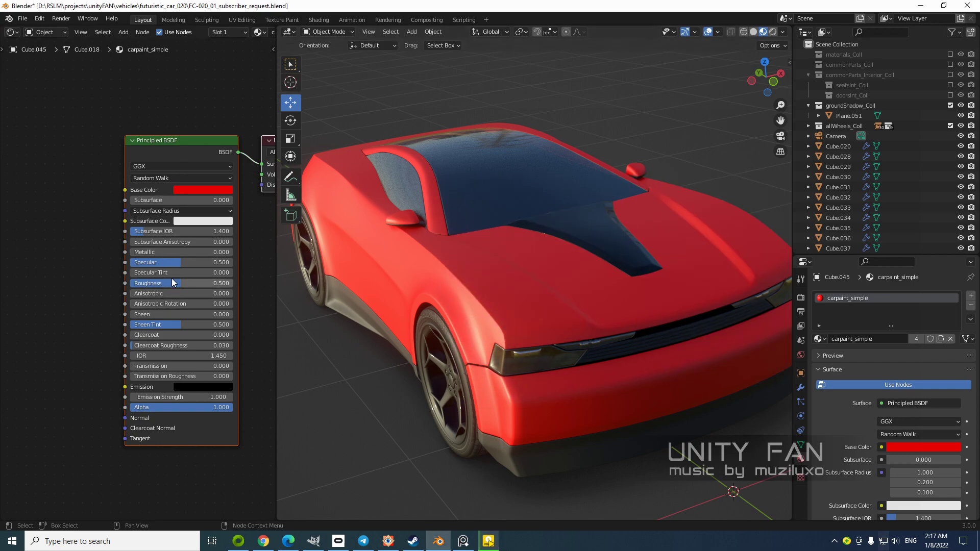
Try different Roughness values on carpaint_simple while checking the reflections, and set Roughness to 0.000
drag(176, 286, 160, 287)
middle_drag(484, 289, 623, 288)
scroll(601, 287, up, 1)
drag(161, 284, 196, 283)
mouse_move(500, 308)
middle_down()
mouse_move(573, 306)
mouse_move(535, 305)
middle_up()
drag(174, 284, 137, 284)
mouse_move(471, 300)
middle_down()
mouse_move(523, 295)
mouse_move(390, 293)
middle_up()
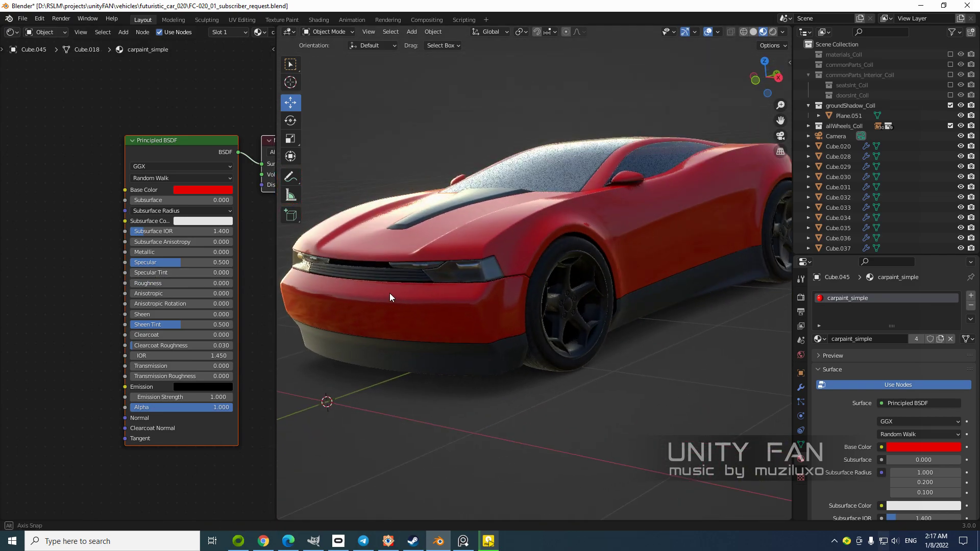
scroll(479, 299, up, 1)
shift+middle_drag(478, 299, 494, 364)
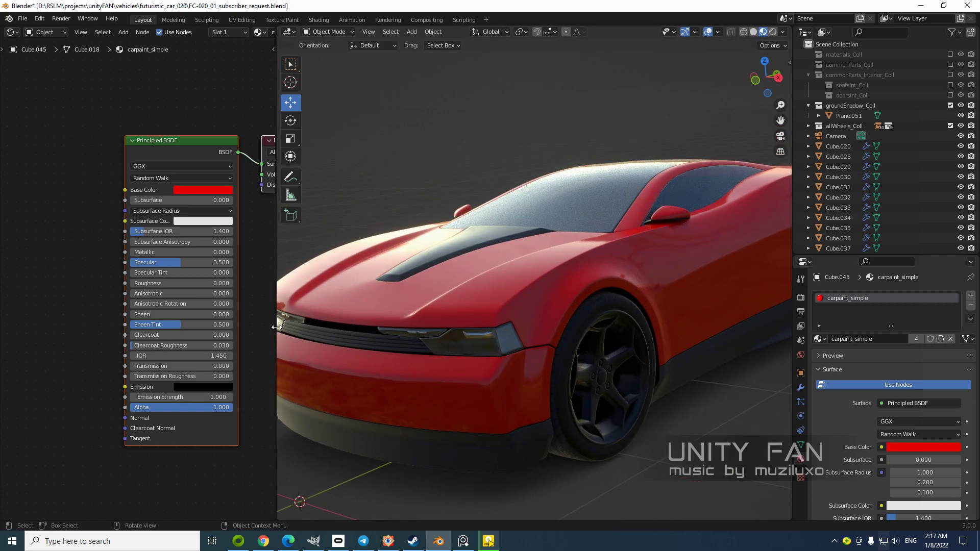
Narrow the Shader Editor to give the 3D viewport more room for viewing the whole car
drag(277, 327, 228, 327)
scroll(431, 314, down, 2)
middle_drag(431, 313, 466, 310)
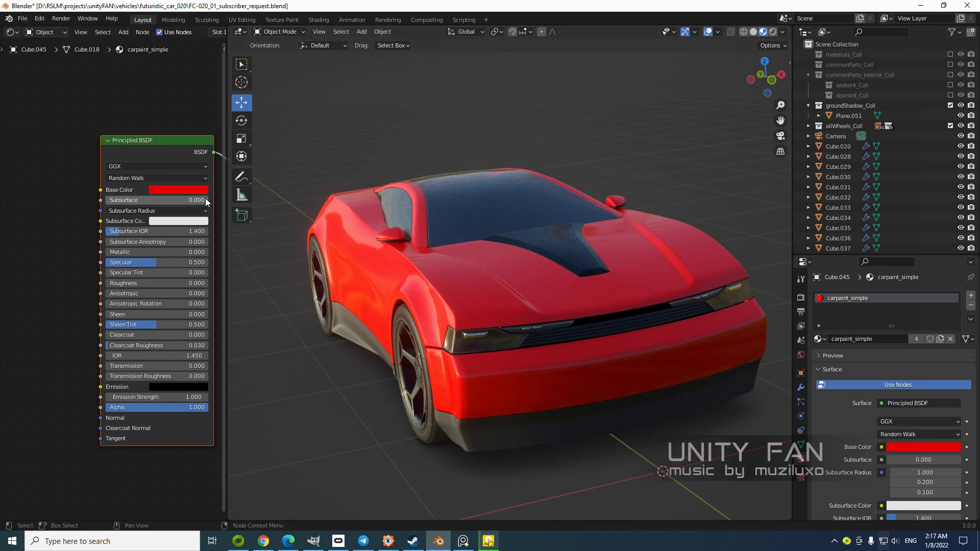
Darken the carpaint_simple Base Color to black by lowering its value almost to zero
click(195, 191)
drag(228, 113, 228, 126)
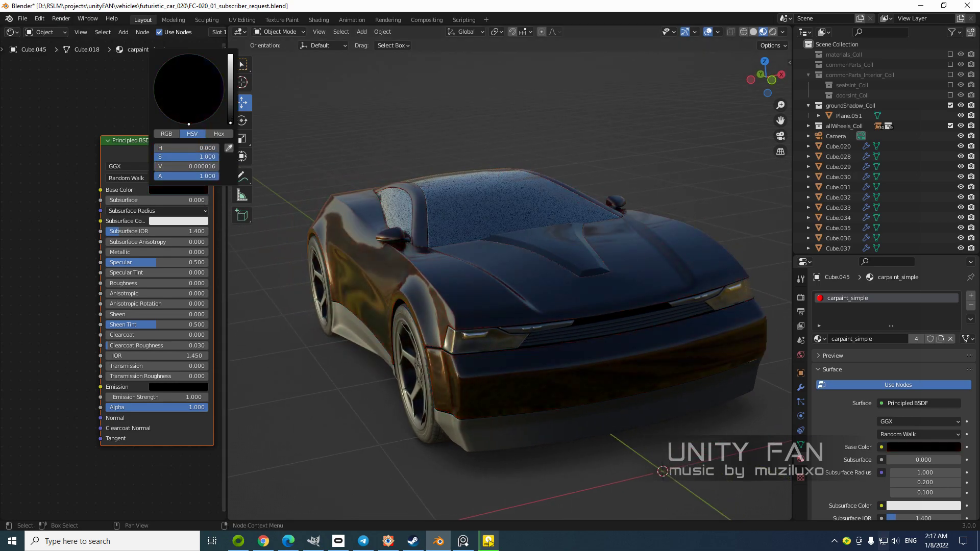
middle_drag(665, 301, 632, 328)
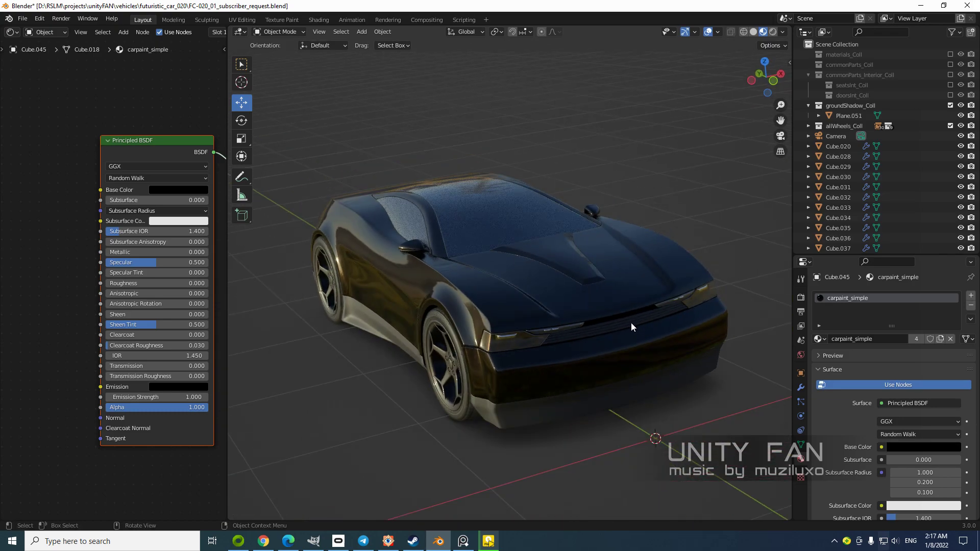
Set the carpaint_simple Base Color to dark red with hue 0.996, saturation 1.000 and value 0.175
click(181, 191)
click(230, 104)
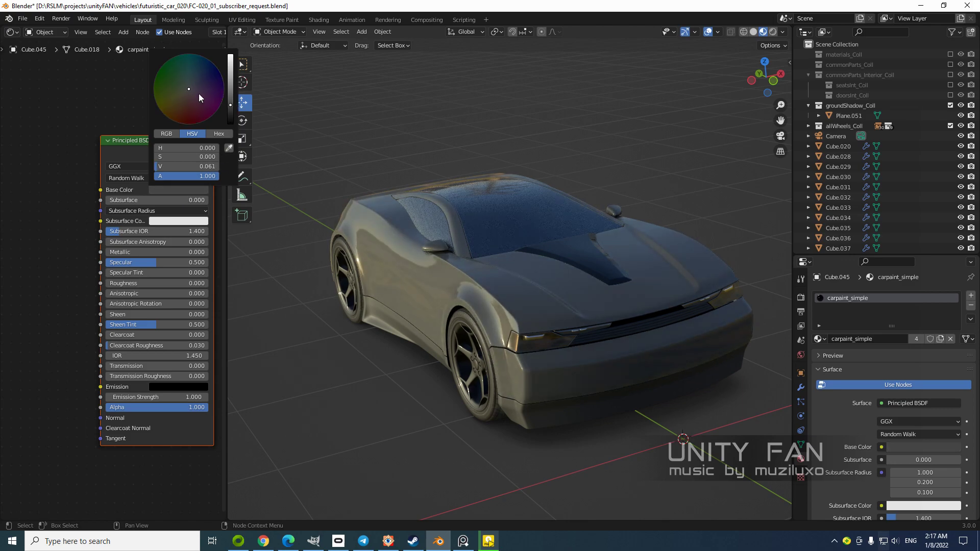
drag(200, 93, 193, 124)
drag(229, 97, 230, 92)
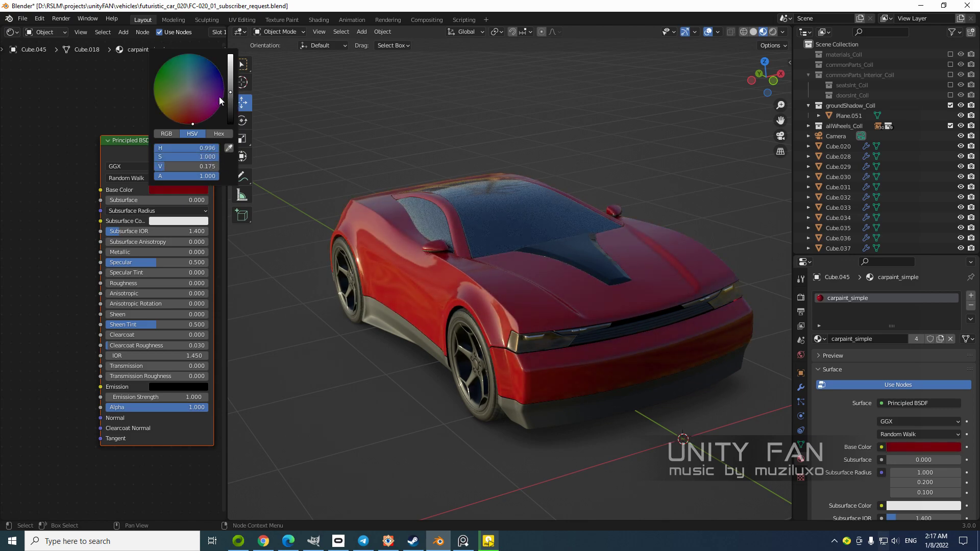
mouse_move(599, 333)
middle_down()
mouse_move(538, 320)
mouse_move(620, 320)
mouse_move(561, 335)
mouse_move(598, 337)
mouse_move(525, 322)
mouse_move(540, 326)
middle_up()
scroll(596, 325, up, 1)
scroll(598, 337, down, 3)
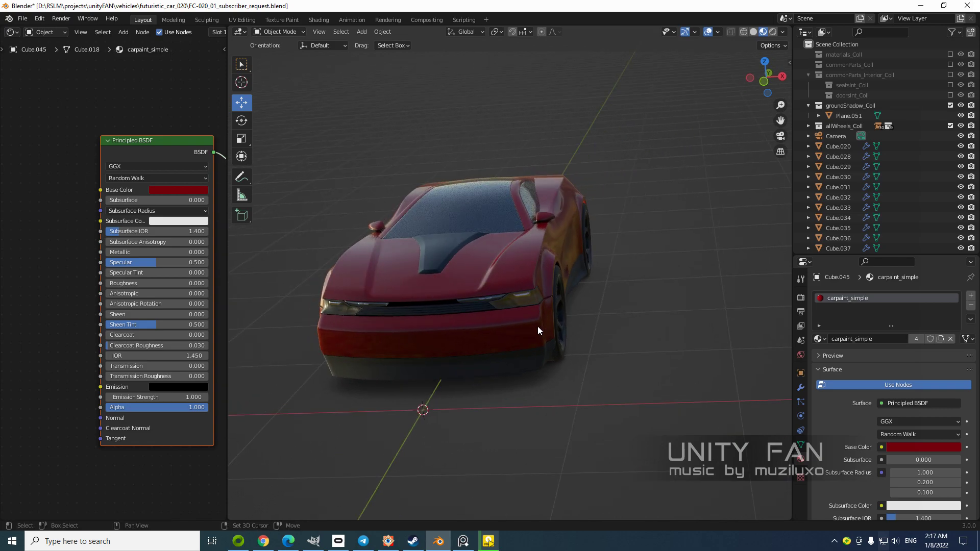
scroll(537, 331, up, 2)
scroll(537, 337, down, 3)
mouse_move(537, 337)
middle_down()
mouse_move(557, 345)
mouse_move(512, 341)
mouse_move(552, 337)
middle_up()
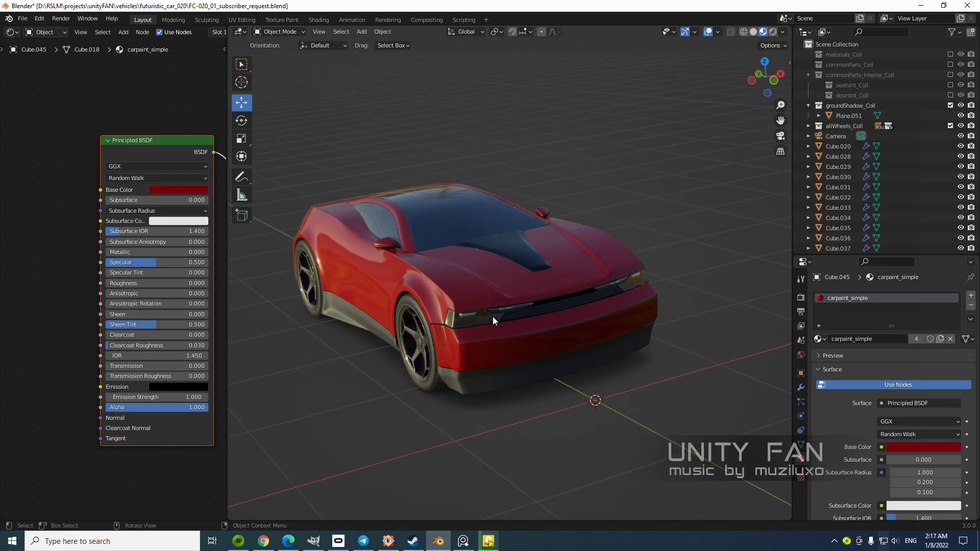
Add a UV sphere in front of the car, scale it down to about 0.32 and shade it smooth
key(shift+a)
mouse_move(469, 315)
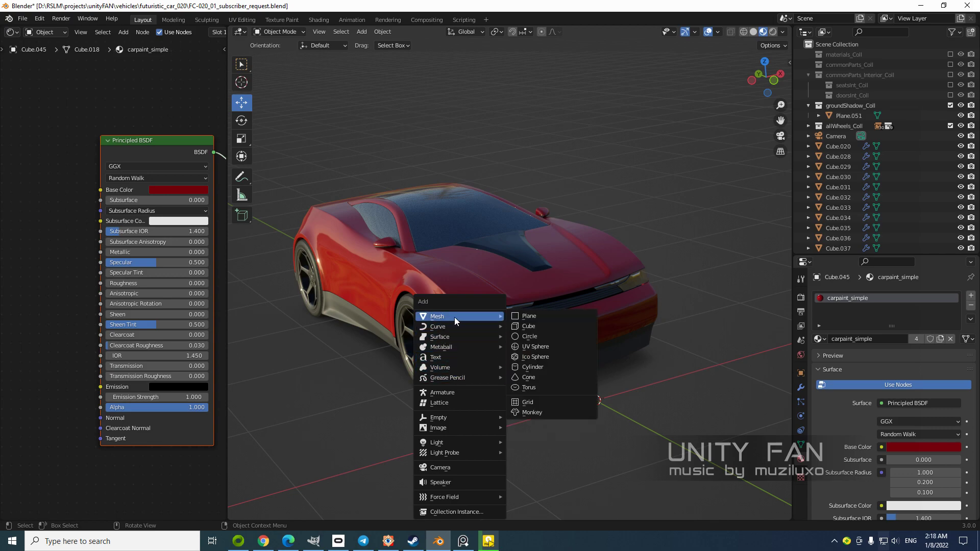
click(532, 347)
scroll(532, 348, down, 3)
key(s)
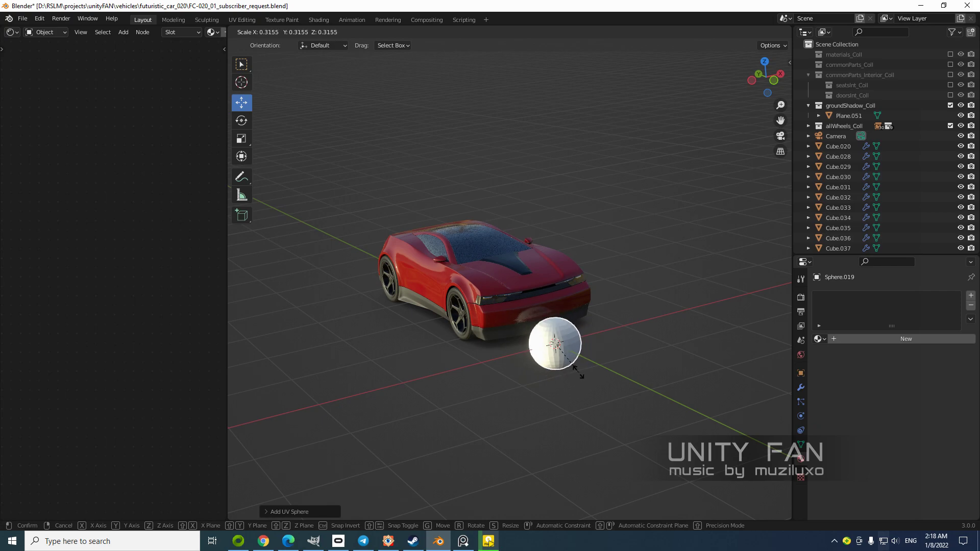
click(566, 362)
right_click(567, 362)
click(547, 342)
scroll(598, 355, up, 3)
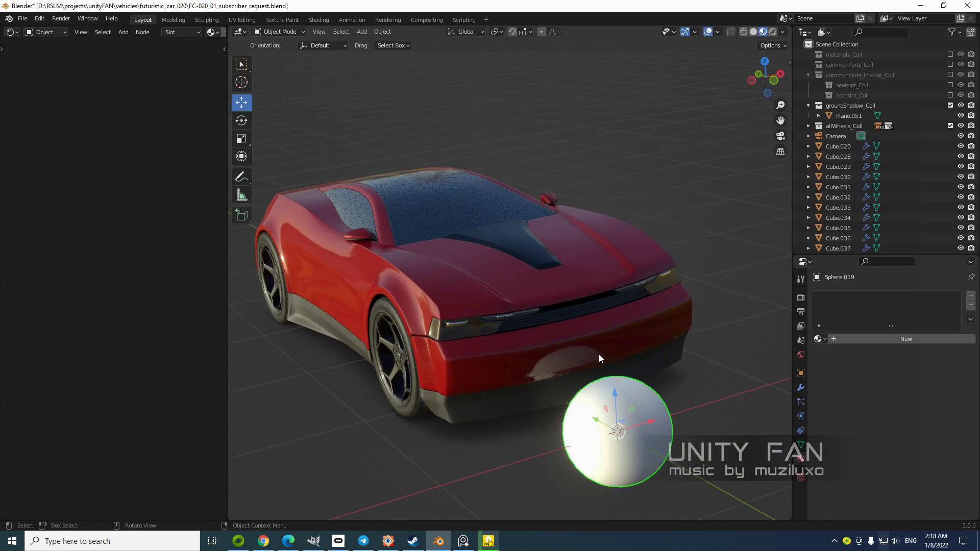
Apply the front bumper's carpaint_simple material to the new sphere and select the sphere
click(568, 331)
drag(811, 338, 606, 385)
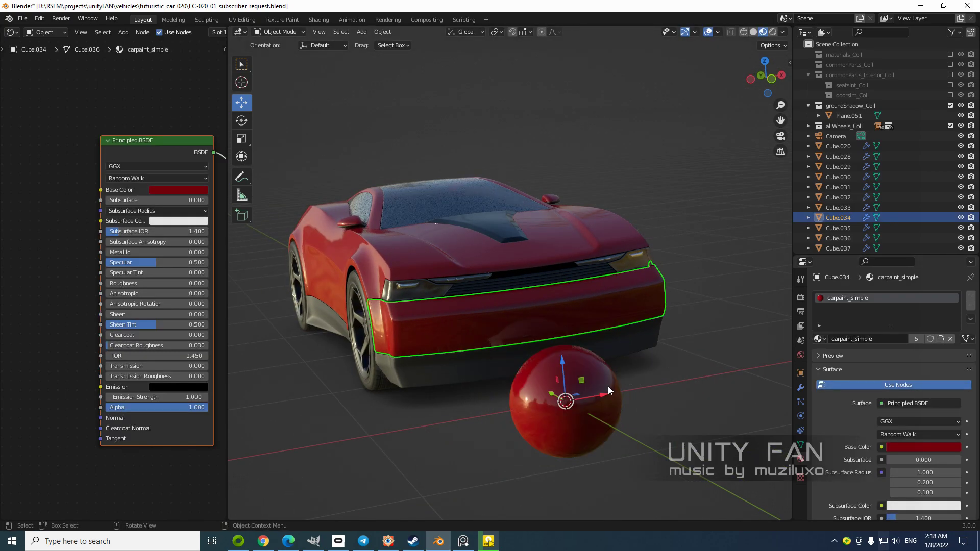
click(605, 385)
Move the red sphere out beside the car and raise it slightly
scroll(628, 376, down, 4)
middle_drag(637, 372, 602, 391)
drag(500, 382, 686, 380)
middle_drag(687, 380, 722, 403)
drag(703, 359, 651, 307)
middle_drag(676, 342, 602, 323)
scroll(660, 338, up, 2)
drag(633, 295, 634, 254)
middle_drag(648, 314, 566, 333)
Duplicate the red sphere along the X axis and position the copy next to the original
key(shift+d)
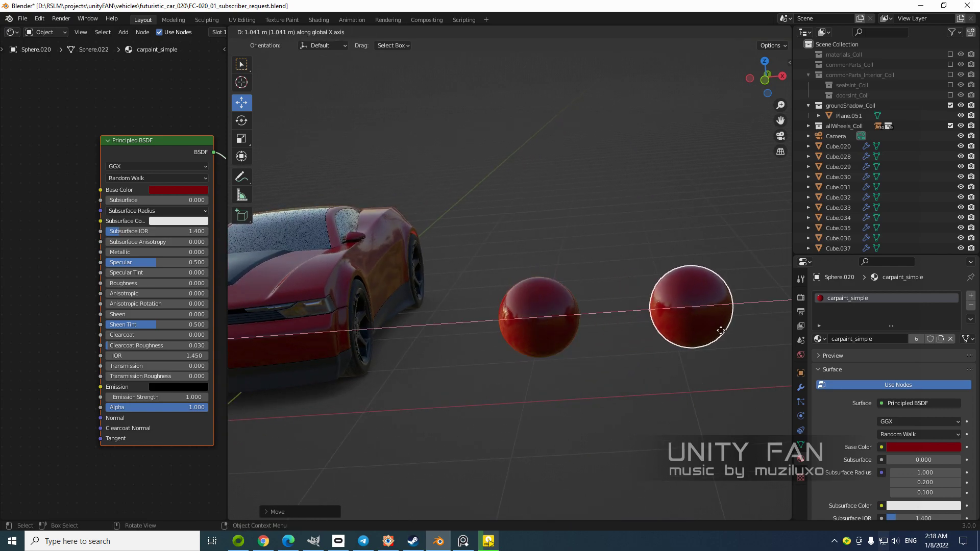
click(668, 309)
middle_drag(668, 309, 669, 364)
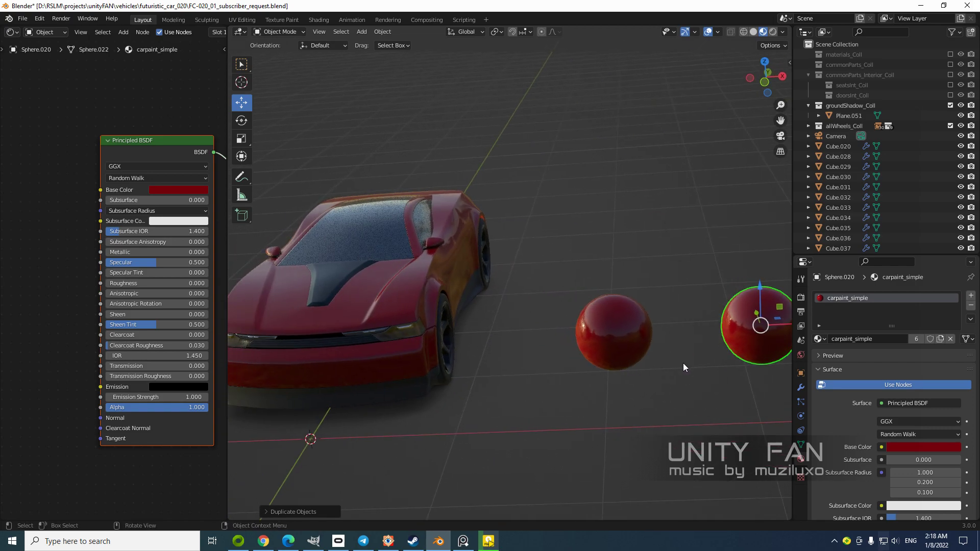
middle_drag(727, 333, 700, 360)
key(g)
click(672, 329)
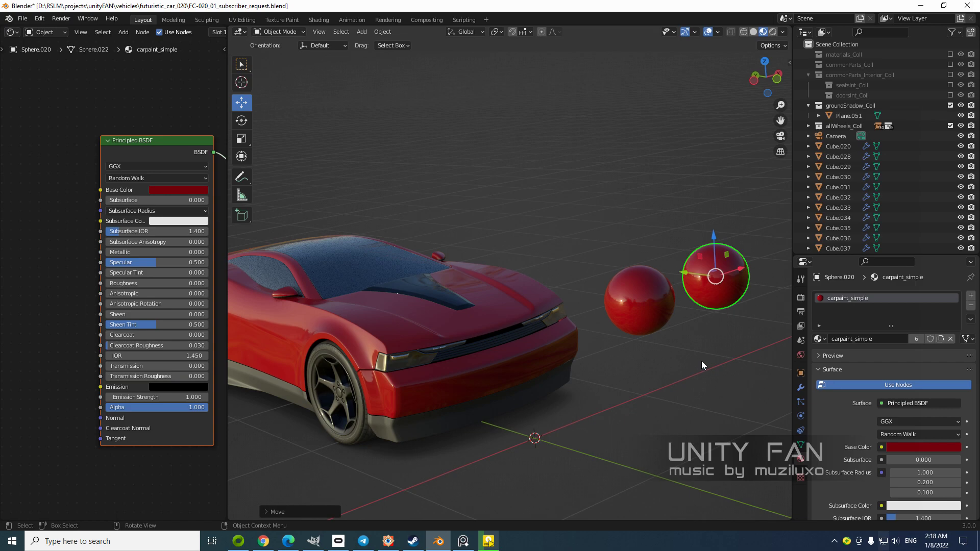
Remove the carpaint_simple material slot from the duplicated sphere
click(825, 341)
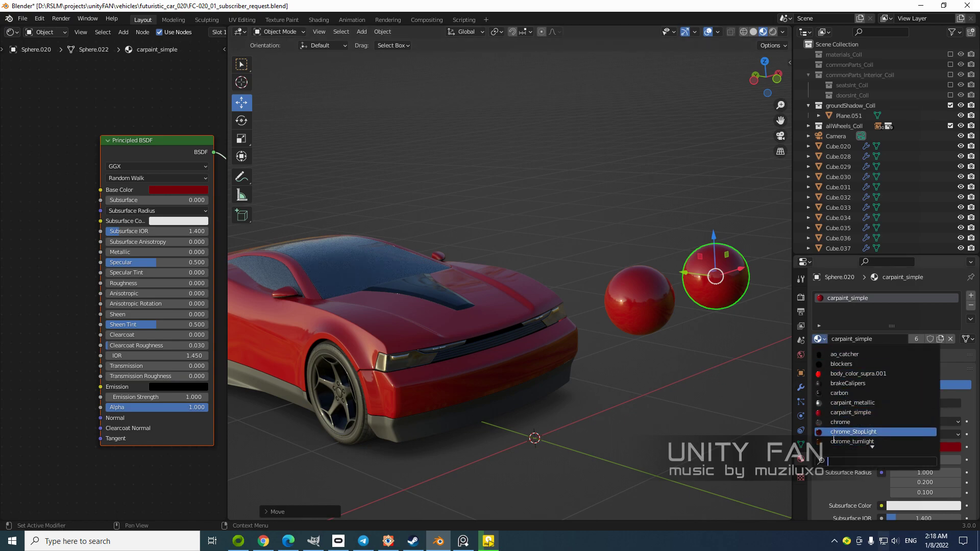
middle_drag(650, 216, 654, 282)
mouse_move(679, 314)
middle_down()
mouse_move(653, 323)
mouse_move(634, 289)
mouse_move(665, 322)
middle_up()
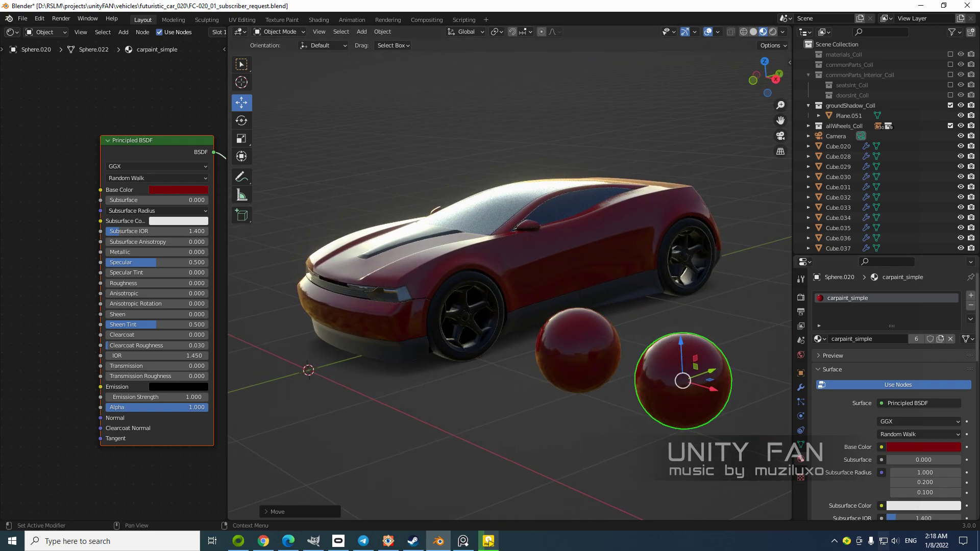
click(971, 306)
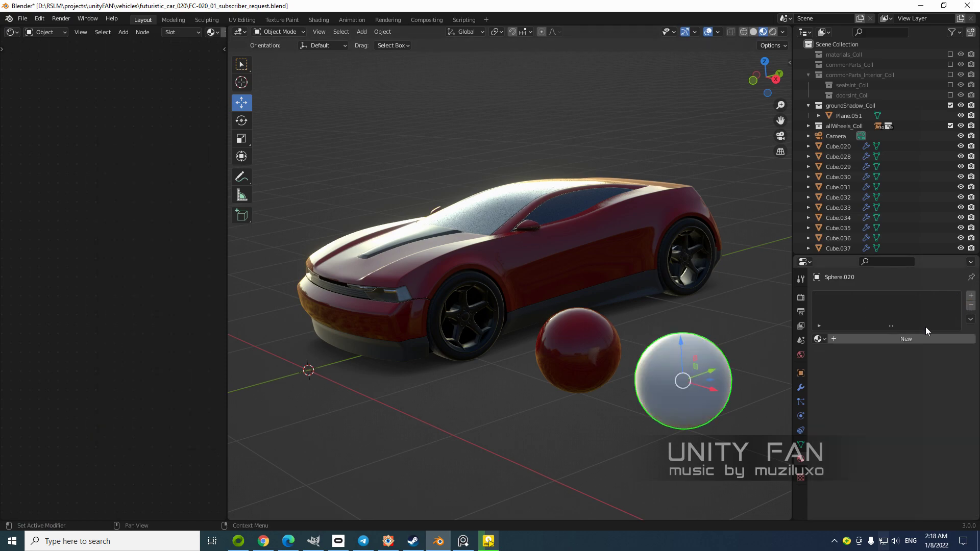
Remove the carpaint_simple material slot from the main car body and the front bumper
middle_drag(659, 355, 689, 358)
click(492, 287)
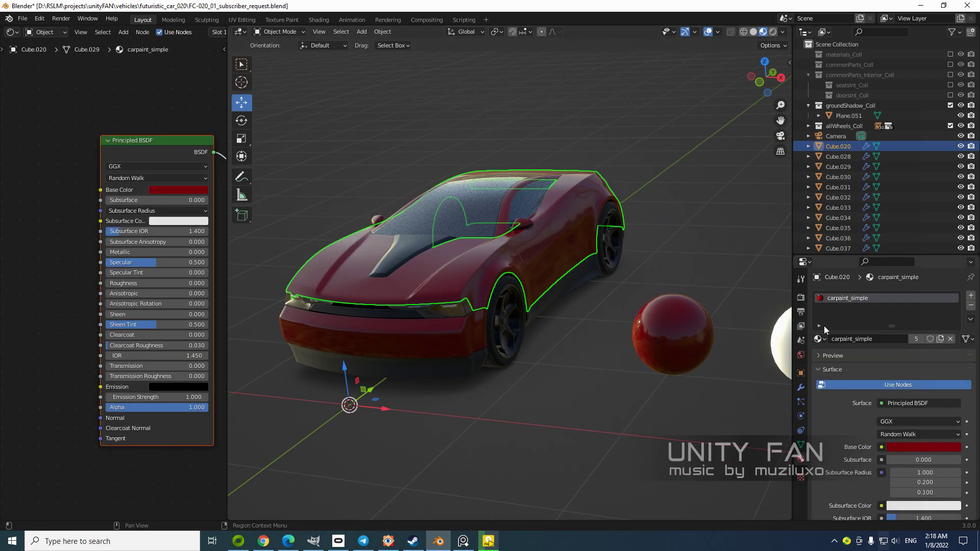
click(971, 305)
click(460, 333)
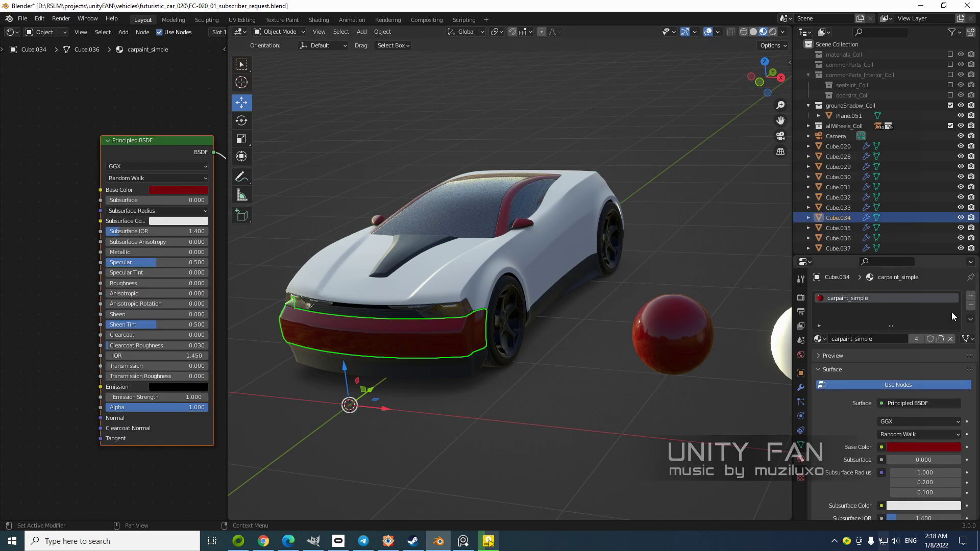
click(970, 305)
Remove the carpaint_simple material slot from the side mirrors and the window frame pillars
scroll(486, 241, up, 6)
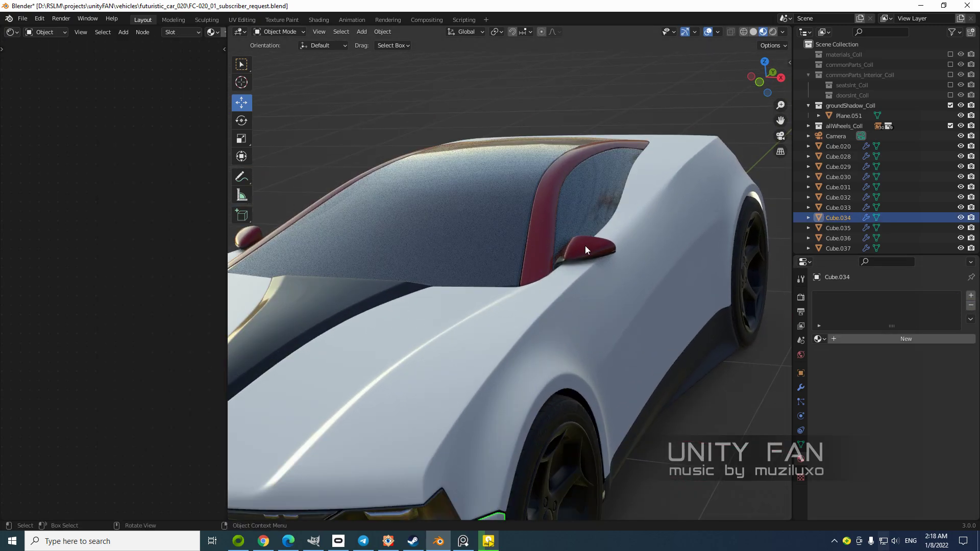
click(585, 249)
click(971, 305)
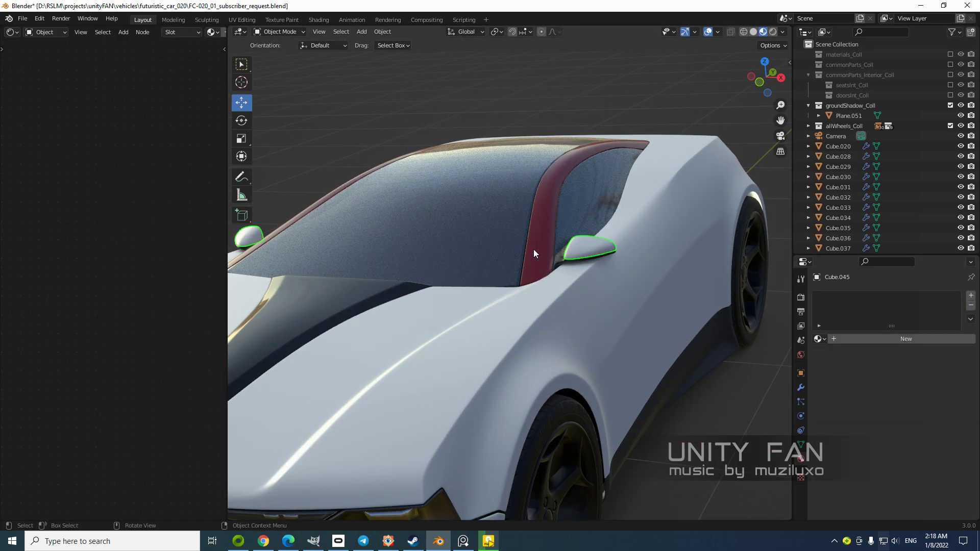
click(535, 250)
click(971, 306)
Create a new material on the duplicated white sphere and name it carpaint_metallic
scroll(592, 307, down, 5)
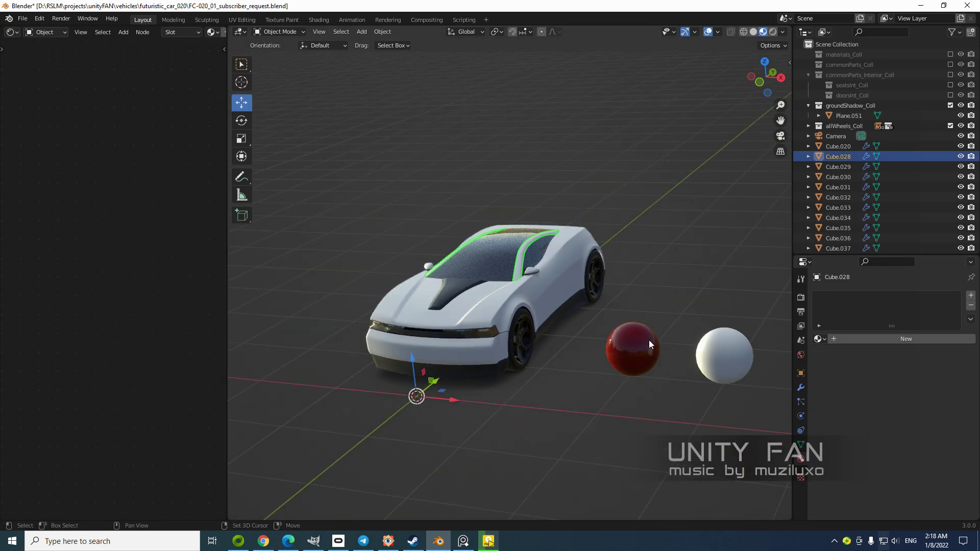
scroll(649, 340, up, 2)
click(555, 334)
scroll(555, 334, up, 2)
shift+middle_drag(617, 350, 562, 343)
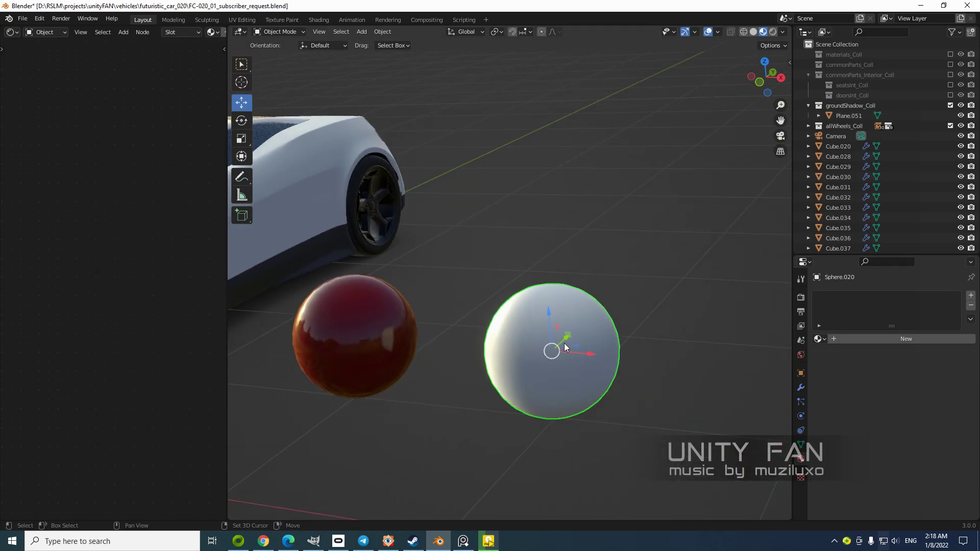
click(865, 339)
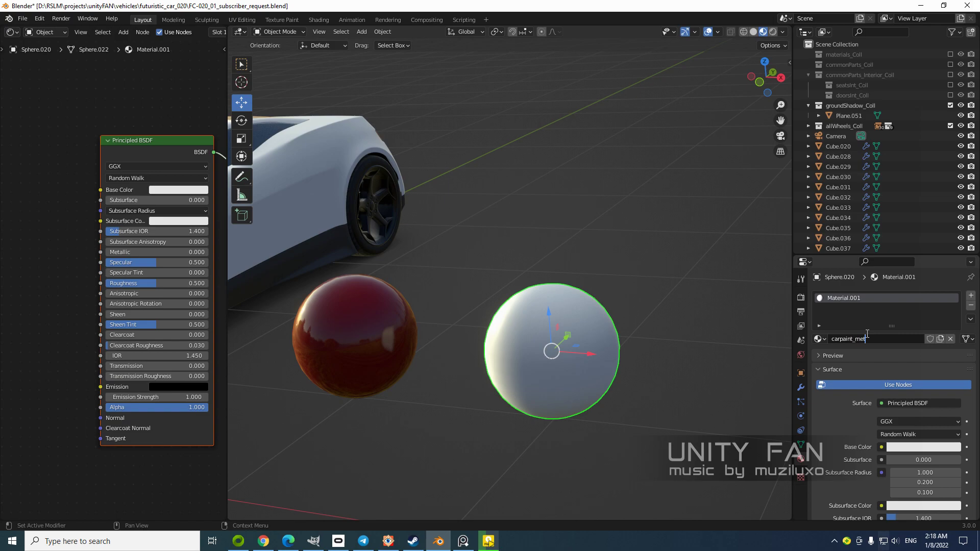
key(Return)
Assign the carpaint_metallic material to the main car body and the front bumper
scroll(447, 357, down, 4)
shift+middle_drag(447, 356, 673, 348)
scroll(573, 351, up, 1)
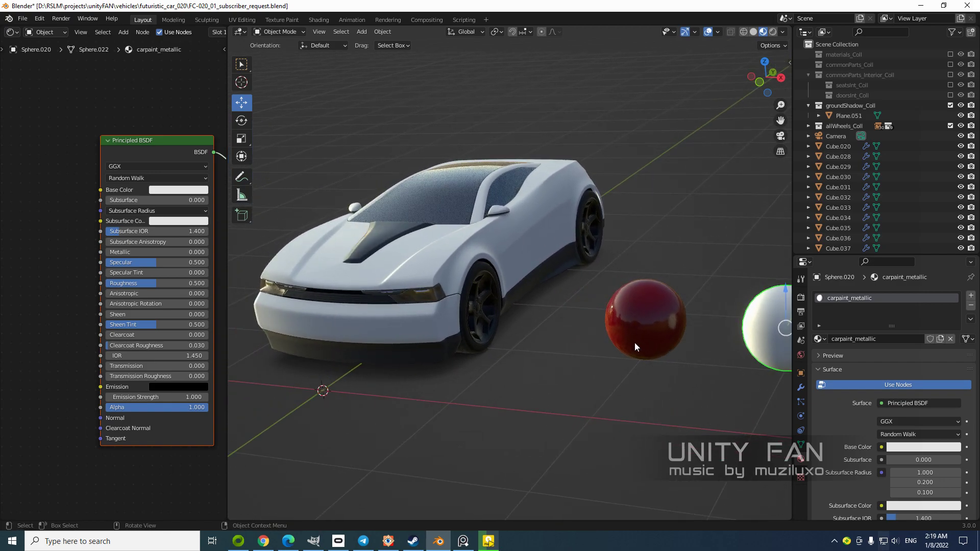
drag(819, 342, 444, 253)
drag(763, 338, 414, 315)
mouse_move(643, 302)
middle_down()
mouse_move(549, 268)
mouse_move(588, 316)
mouse_move(618, 311)
mouse_move(605, 304)
mouse_move(646, 310)
middle_up()
scroll(644, 310, up, 1)
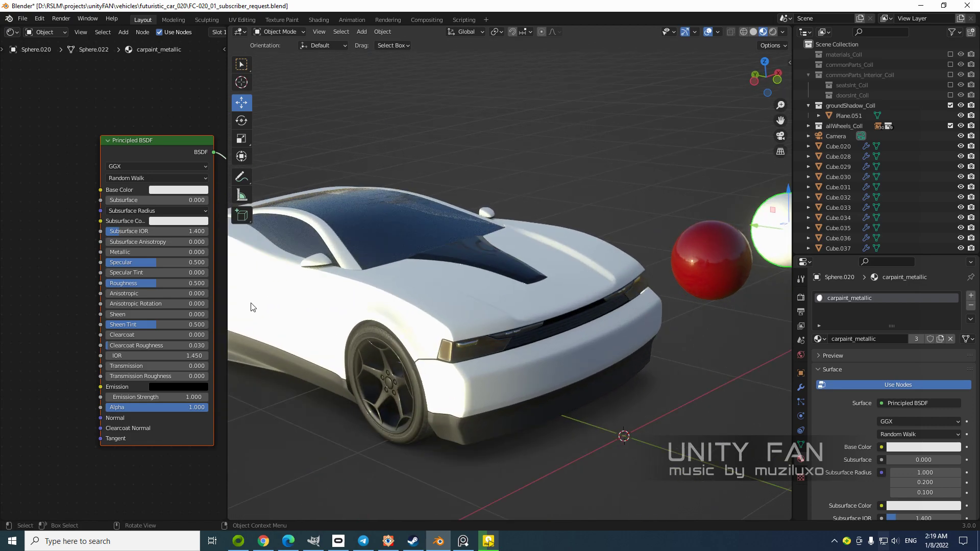
Set the Metallic value of carpaint_metallic to 1.000
drag(111, 253, 209, 252)
middle_drag(163, 146, 129, 155)
middle_drag(335, 251, 563, 298)
scroll(562, 297, up, 3)
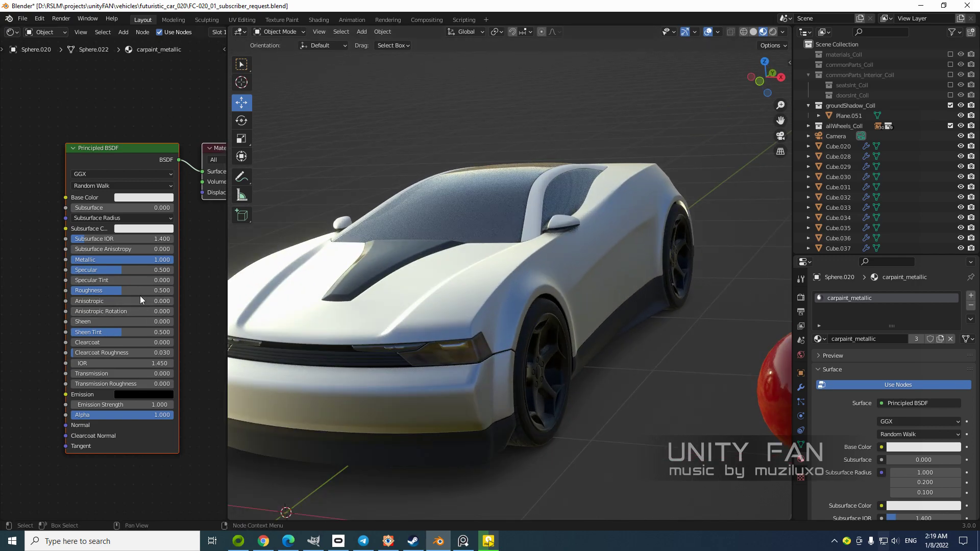
Lower the Roughness of carpaint_metallic to 0.286, checking the highlights on the car body
drag(120, 292, 100, 290)
scroll(587, 347, down, 3)
middle_drag(590, 347, 604, 347)
drag(102, 290, 101, 290)
middle_drag(531, 357, 455, 355)
scroll(564, 356, up, 2)
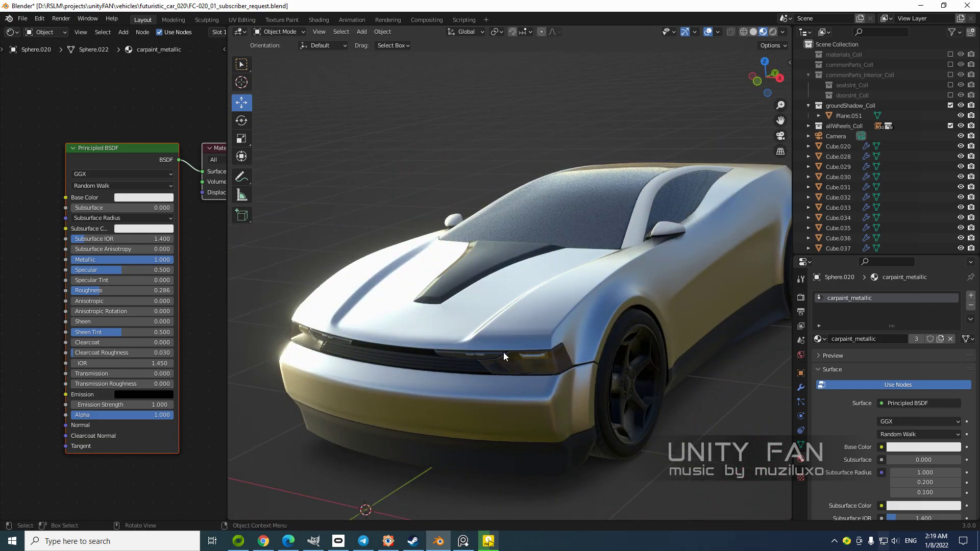
scroll(556, 357, up, 2)
scroll(556, 356, down, 3)
middle_drag(527, 350, 593, 351)
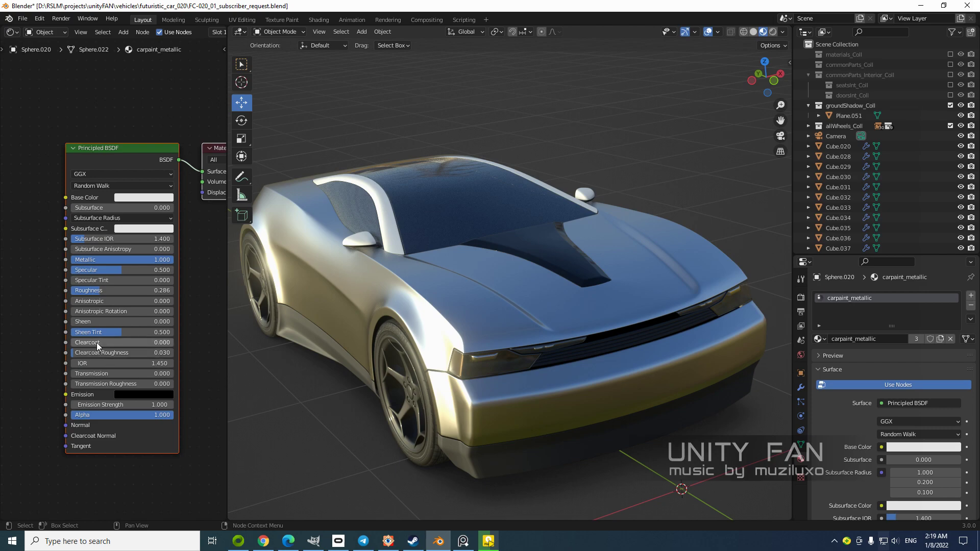
Raise the Clearcoat of carpaint_metallic to 1.000 and check the reflections on the hood
drag(93, 342, 172, 342)
middle_drag(394, 323, 389, 323)
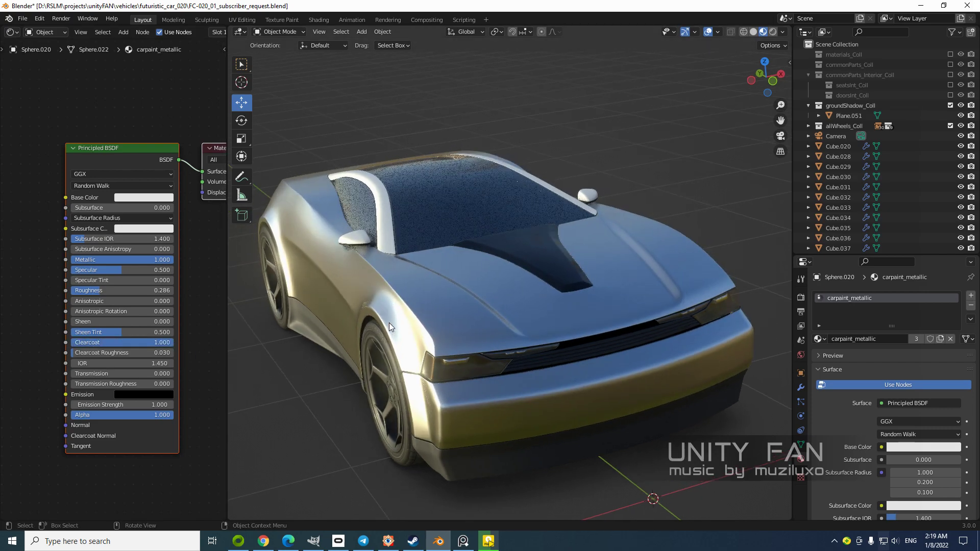
scroll(129, 338, up, 1)
middle_drag(464, 315, 549, 340)
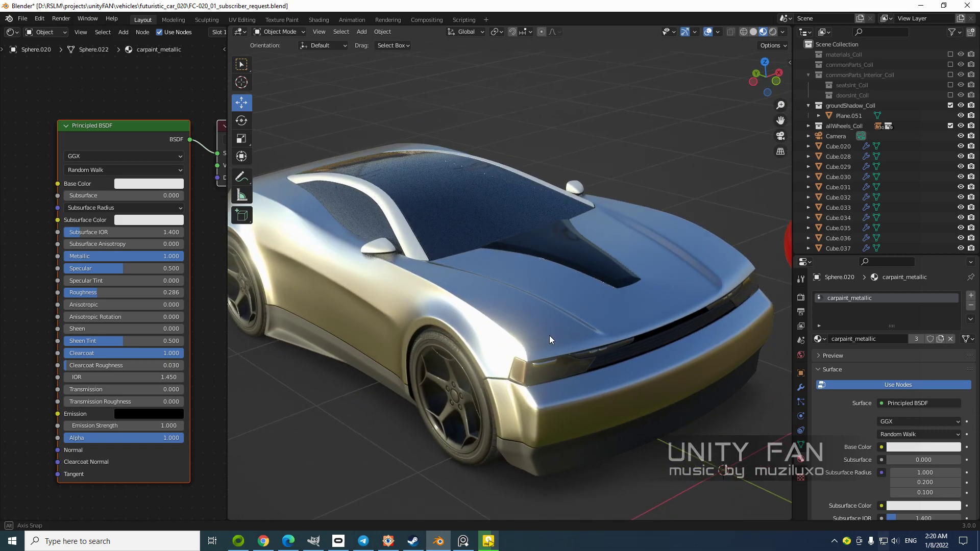
scroll(550, 336, up, 1)
scroll(549, 335, down, 4)
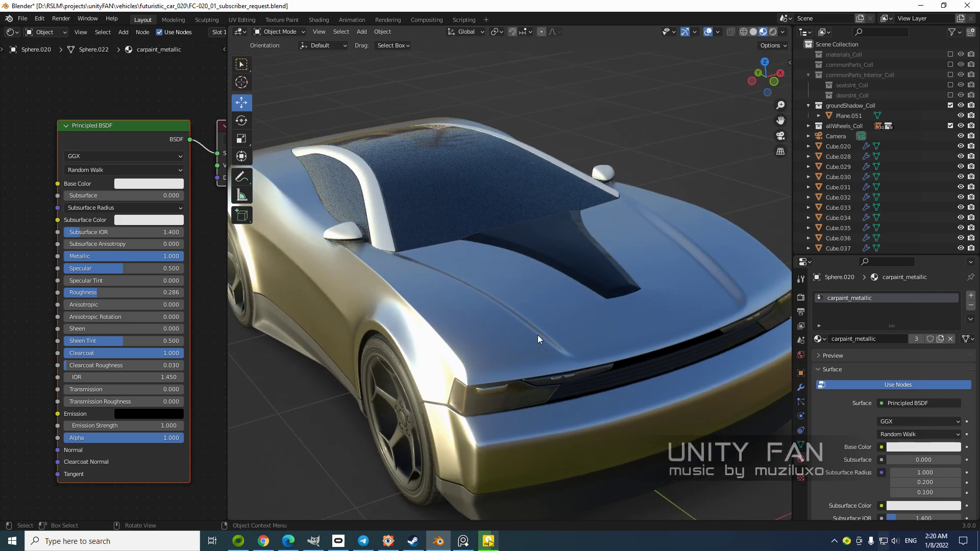
middle_drag(542, 338, 478, 338)
scroll(489, 325, up, 3)
Try different viewport HDRI environments and choose one with trees and sky for the paint preview
click(782, 32)
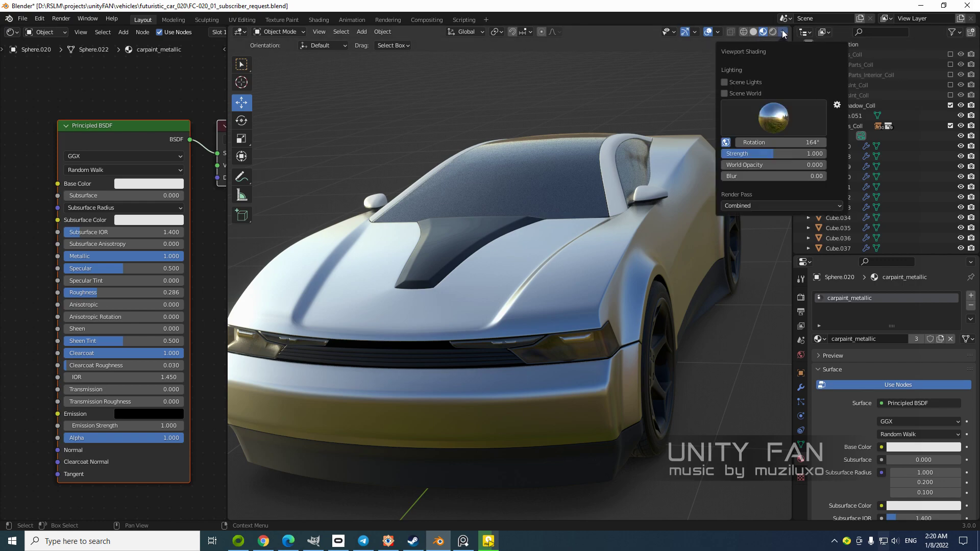
click(774, 115)
click(721, 160)
mouse_move(571, 295)
middle_down()
mouse_move(593, 329)
mouse_move(740, 109)
middle_up()
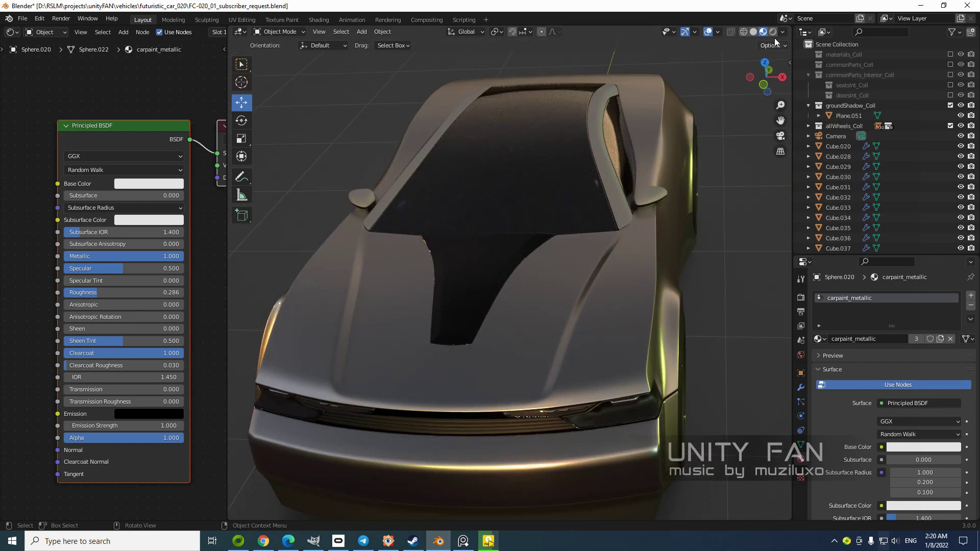
click(783, 32)
click(752, 112)
click(656, 158)
Examine the metallic paint's reflections up close on the car's rear fender
middle_drag(587, 248, 587, 304)
scroll(554, 291, up, 5)
scroll(615, 282, up, 3)
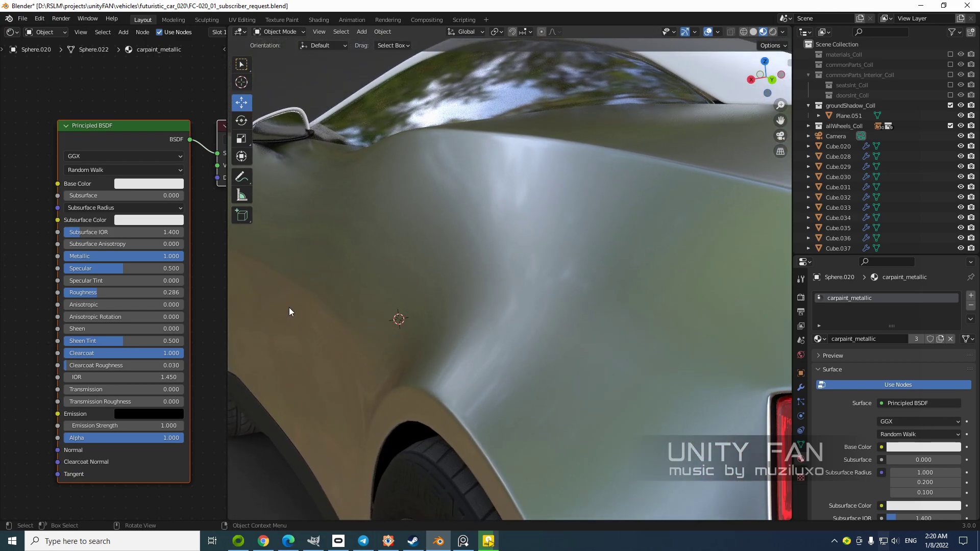
middle_drag(316, 316, 320, 314)
scroll(321, 314, down, 2)
scroll(329, 312, up, 2)
scroll(430, 324, up, 1)
scroll(430, 324, down, 1)
mouse_move(430, 324)
ctrl+middle_down()
mouse_move(437, 313)
mouse_move(433, 321)
ctrl+middle_up()
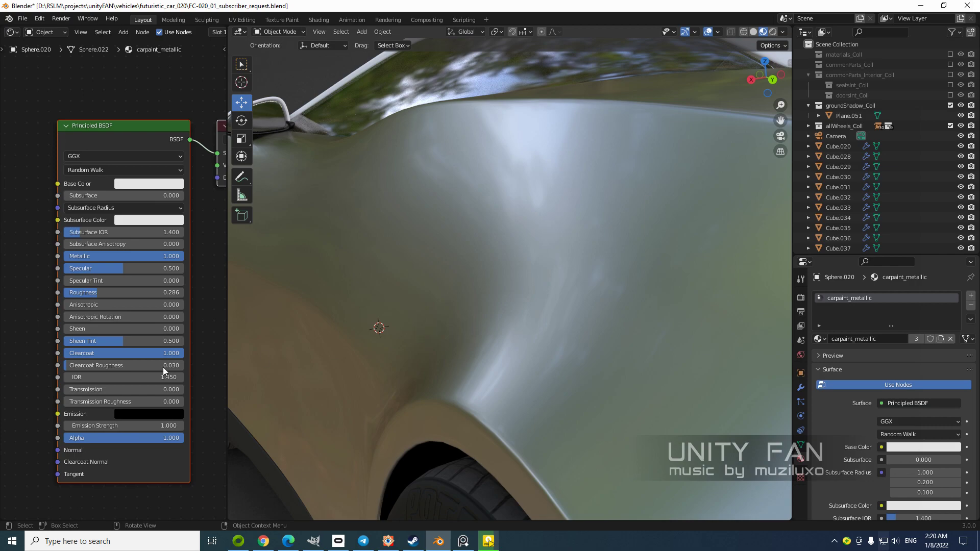
Vary the Clearcoat of carpaint_metallic to compare the reflections and return it to 1.000
mouse_move(166, 354)
mouse_down()
mouse_move(63, 354)
mouse_move(170, 355)
mouse_up()
drag(63, 354, 167, 353)
mouse_move(179, 353)
mouse_down()
mouse_move(77, 353)
mouse_move(182, 353)
mouse_up()
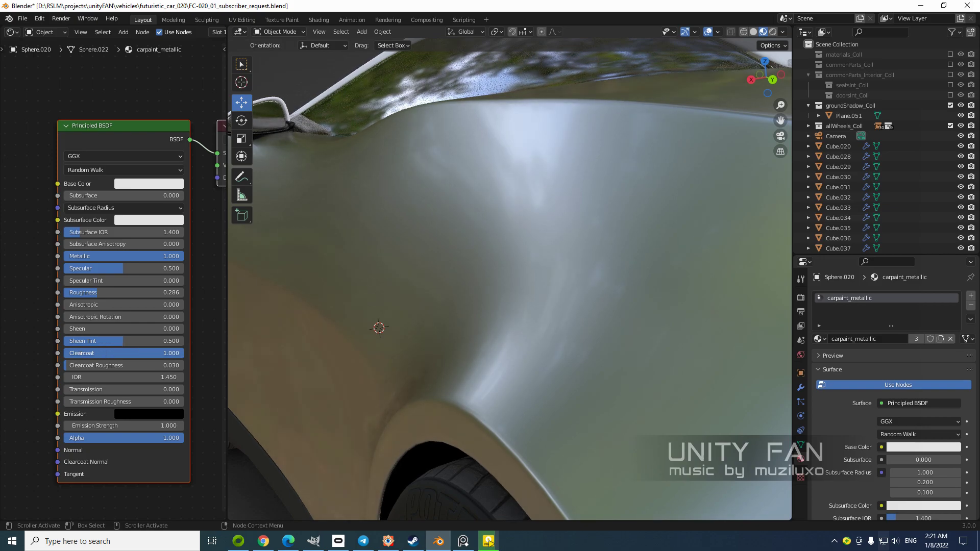
scroll(368, 352, down, 5)
middle_drag(393, 345, 466, 354)
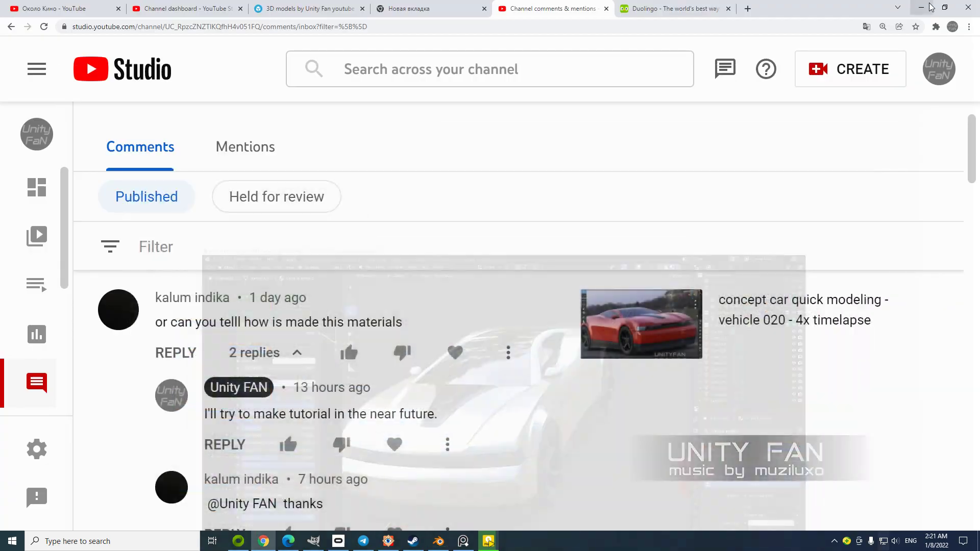
Minimize the open windows and start a second Blender instance from the desktop
click(929, 6)
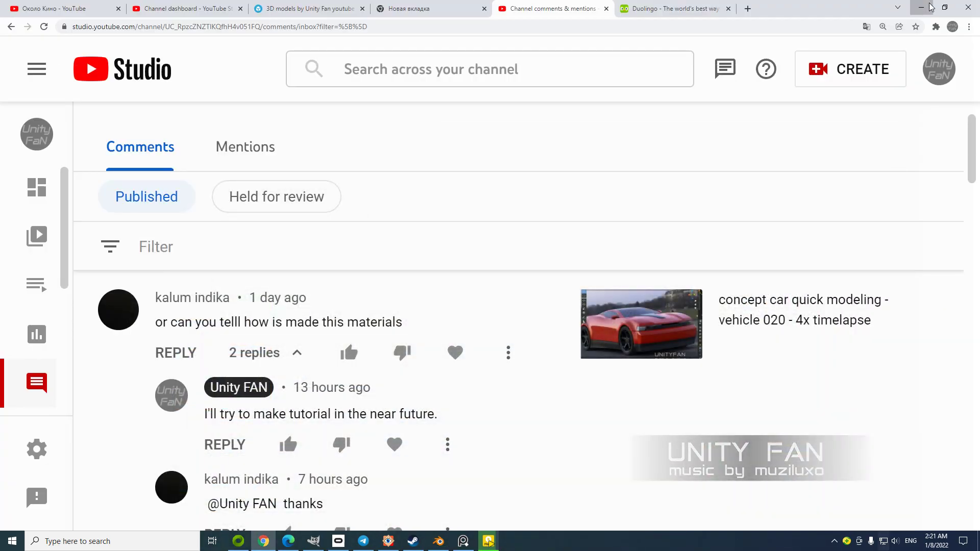
click(928, 6)
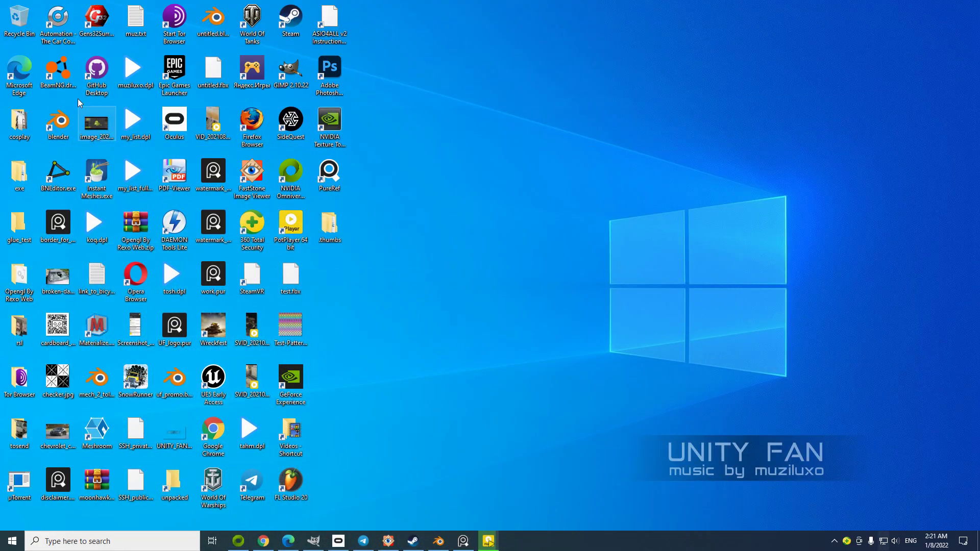
double_click(59, 125)
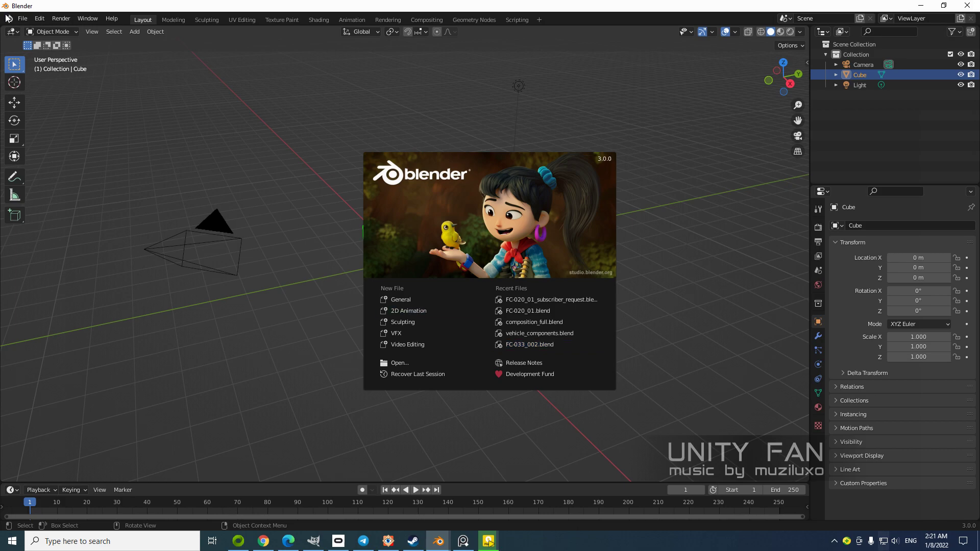
Open bastion.blend from the bastion_by_unityfan vehicle folder under unityFAN\beam\working_mods
click(22, 19)
click(23, 19)
mouse_move(40, 53)
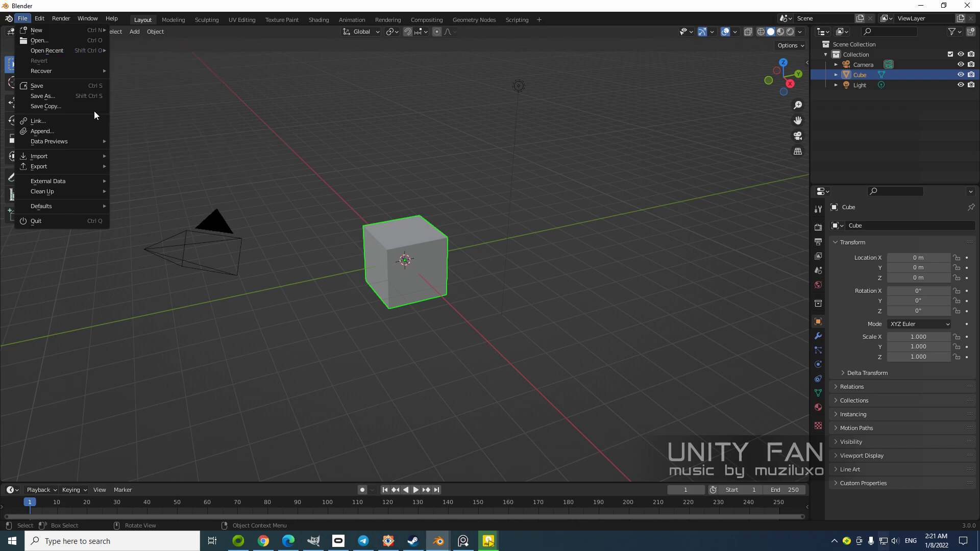
click(46, 46)
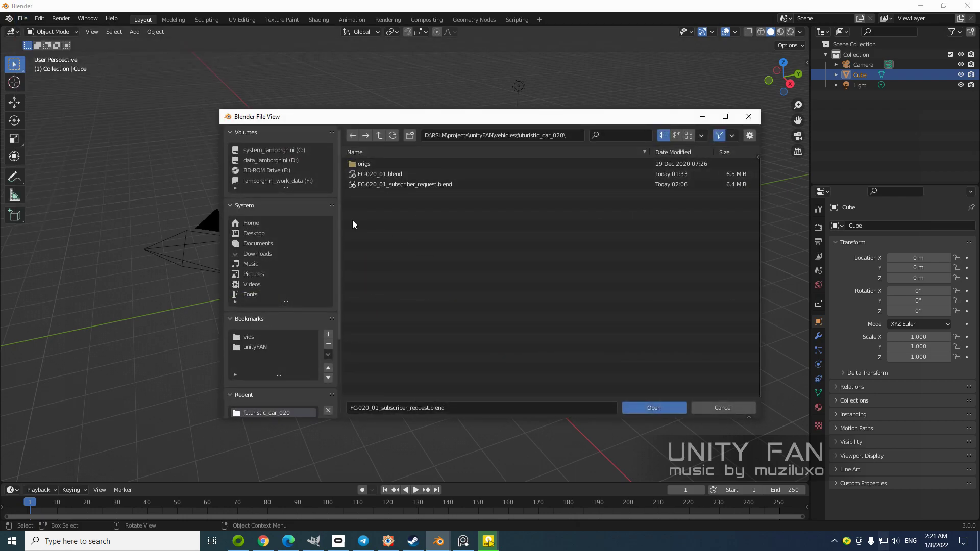
click(256, 347)
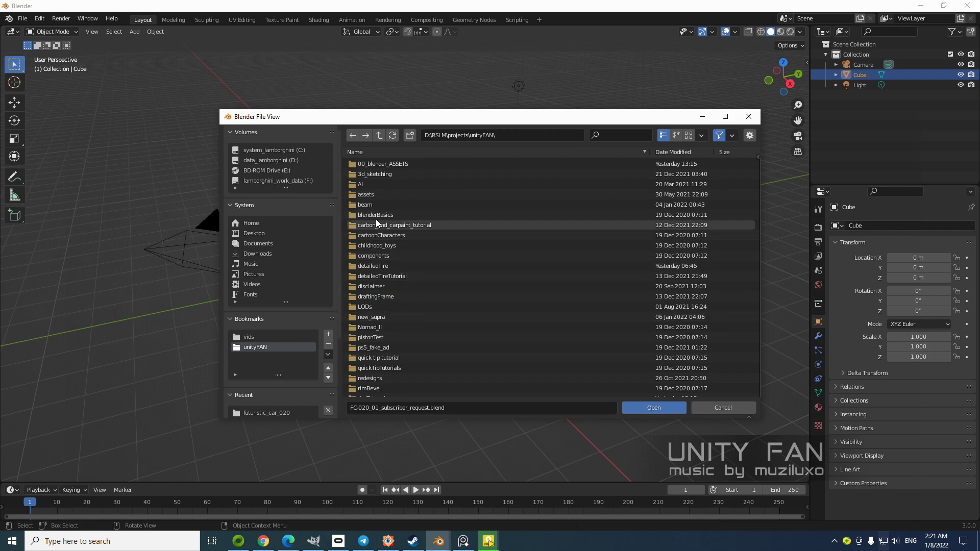
double_click(373, 206)
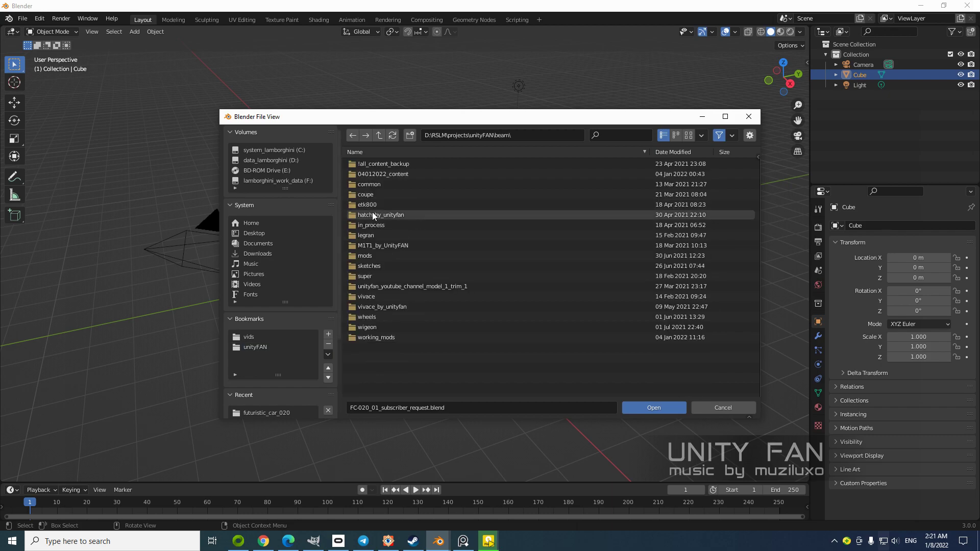
double_click(380, 339)
double_click(378, 174)
double_click(372, 164)
click(375, 184)
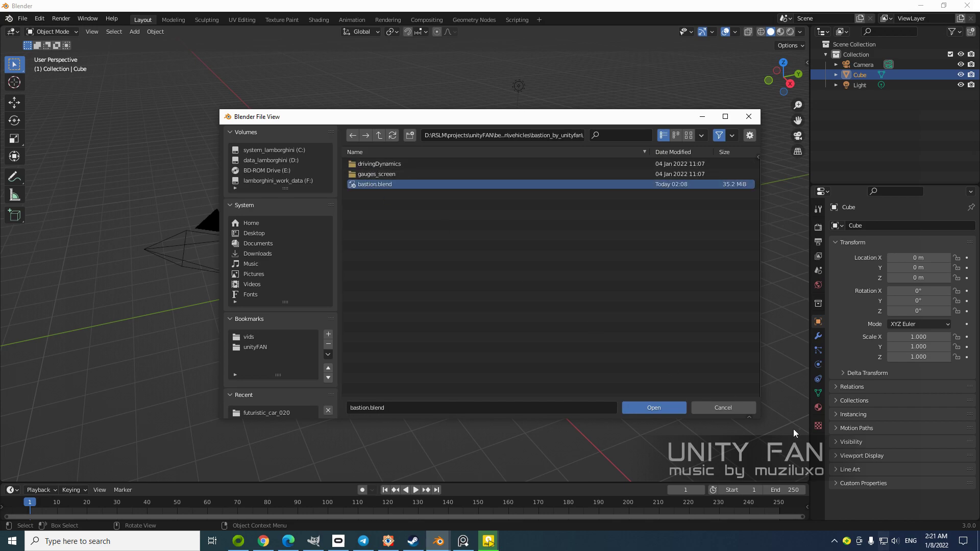
click(648, 408)
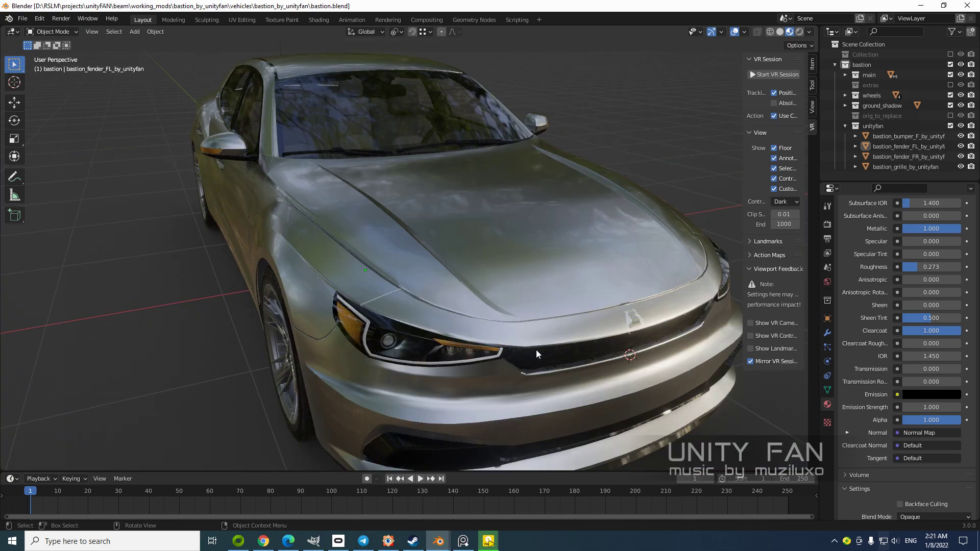
Examine the reference sedan's metallic paint from several sides and select its hood
middle_drag(584, 353, 505, 339)
scroll(569, 341, down, 3)
middle_drag(568, 339, 525, 344)
scroll(510, 343, up, 3)
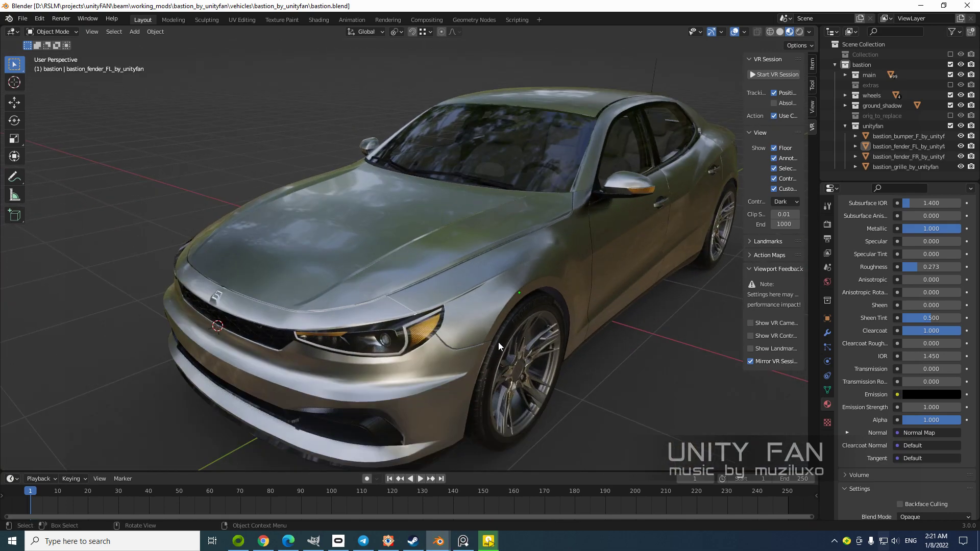
scroll(503, 340, up, 4)
middle_drag(432, 292, 445, 297)
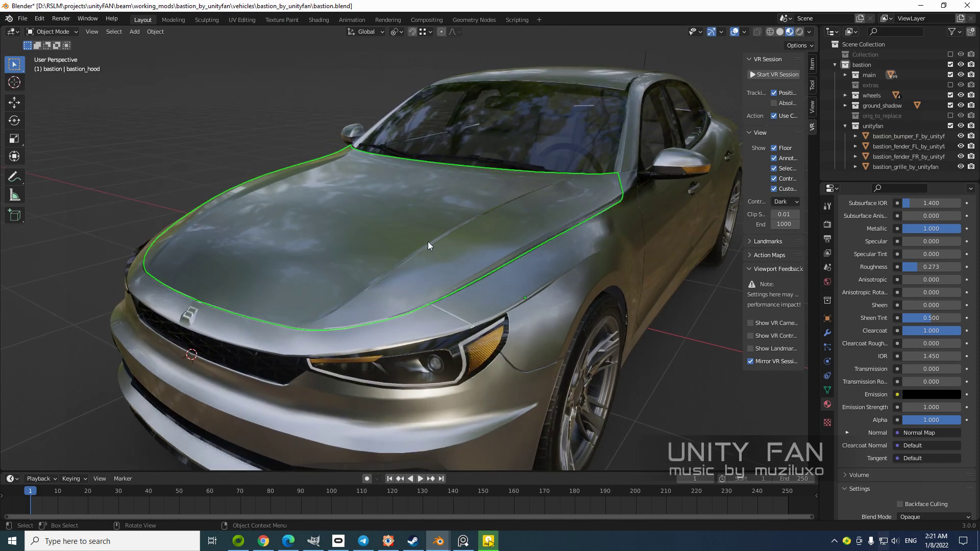
click(428, 240)
scroll(454, 287, up, 3)
click(266, 97)
shift+middle_drag(389, 132, 445, 154)
click(414, 232)
middle_drag(451, 232, 466, 224)
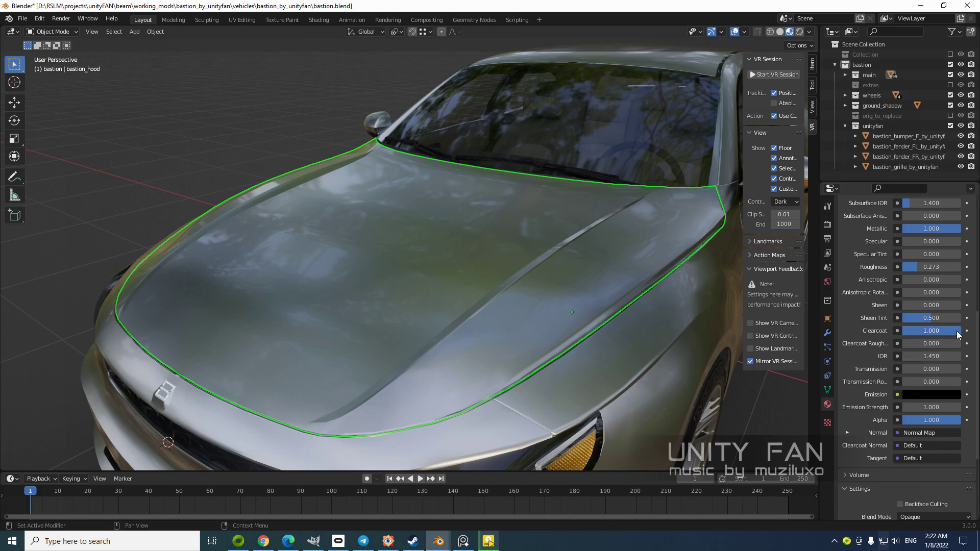
Set the sedan paint's Clearcoat to 0.000 and deselect the hood
mouse_move(945, 331)
mouse_down()
mouse_move(890, 331)
mouse_move(961, 330)
mouse_move(903, 330)
mouse_up()
middle_drag(494, 271, 499, 251)
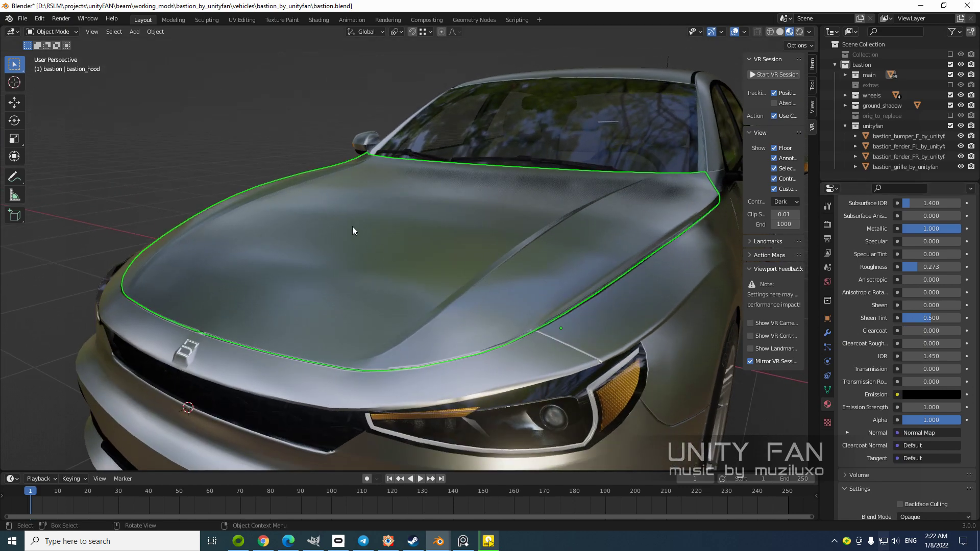
middle_drag(429, 222, 382, 195)
click(296, 137)
Examine the hood's reflections without clearcoat from a distance and up close
scroll(297, 138, down, 5)
middle_drag(528, 246, 471, 264)
scroll(482, 241, up, 2)
scroll(491, 229, up, 2)
scroll(466, 244, up, 3)
scroll(466, 239, down, 2)
scroll(446, 219, up, 2)
scroll(438, 247, up, 2)
scroll(438, 247, down, 2)
scroll(407, 243, up, 2)
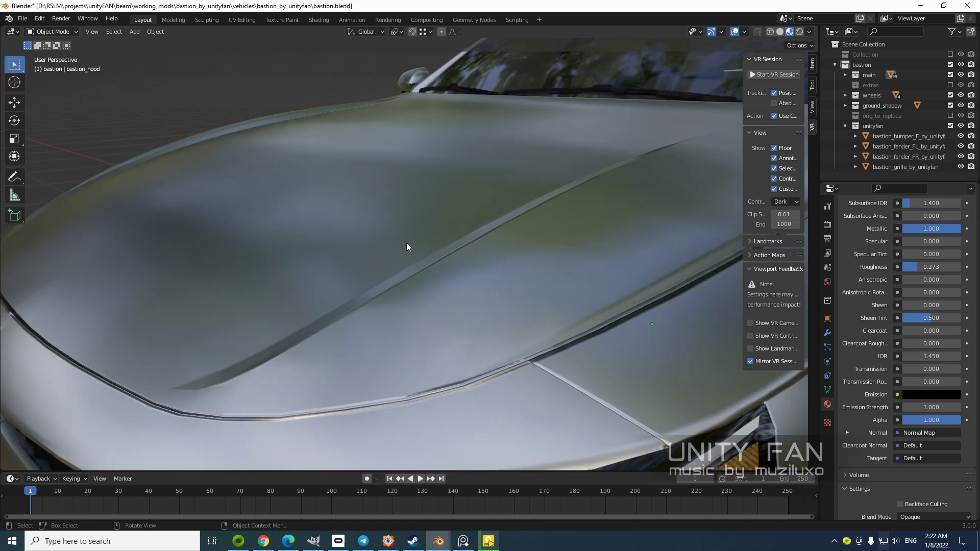
shift+middle_drag(407, 243, 517, 268)
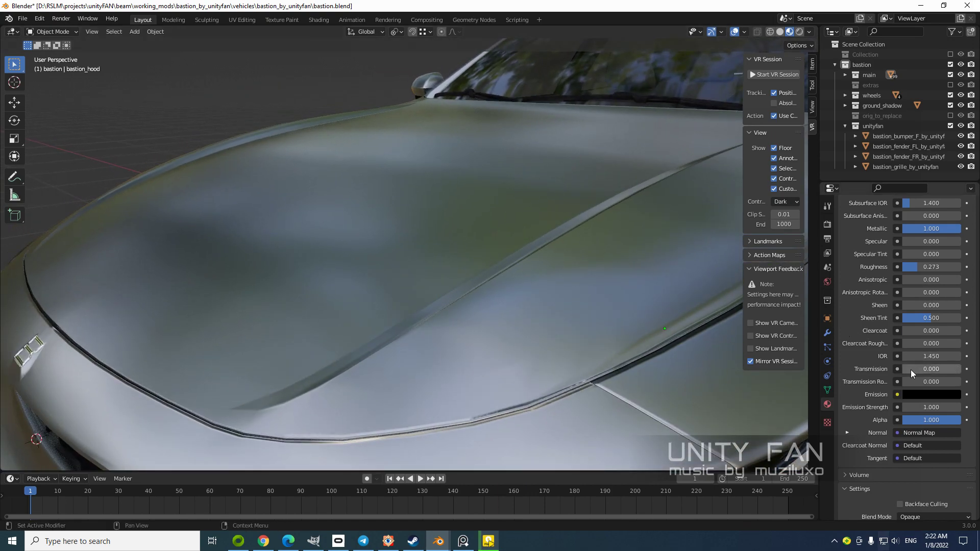
Restore the sedan paint's Clearcoat to 1.000 and check the hood's reflections
mouse_move(903, 334)
mouse_down()
mouse_move(927, 334)
mouse_move(903, 331)
mouse_up()
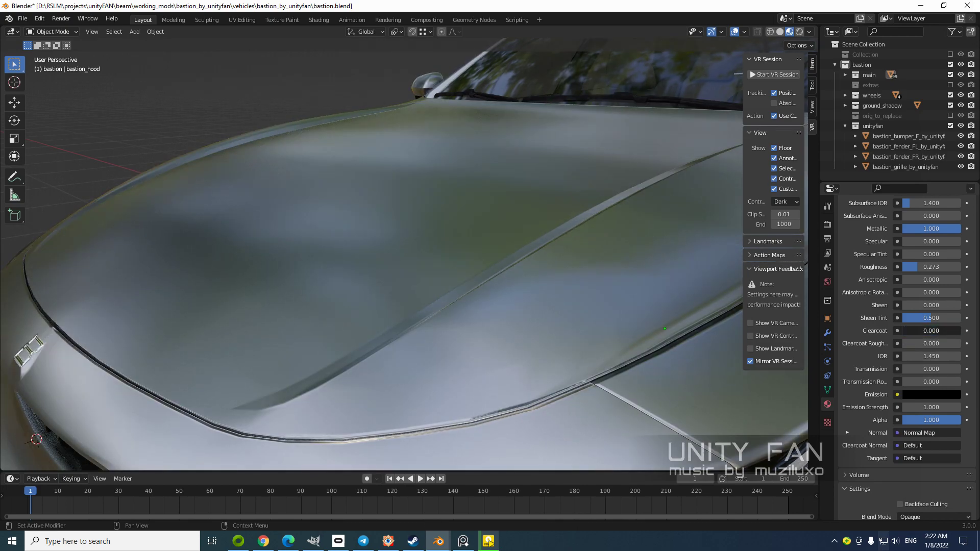
right_click(917, 335)
drag(923, 332, 961, 333)
middle_drag(571, 275, 414, 220)
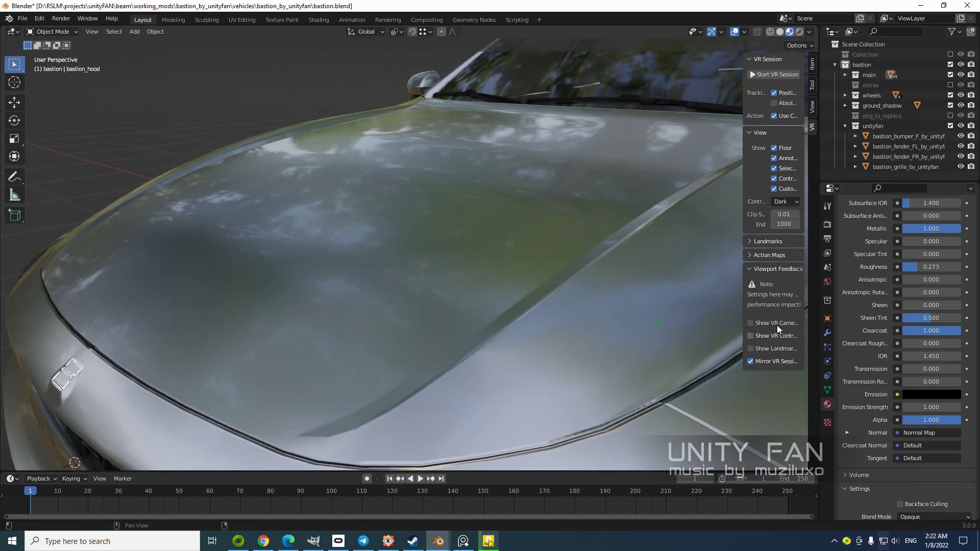
scroll(550, 268, down, 5)
scroll(476, 265, up, 6)
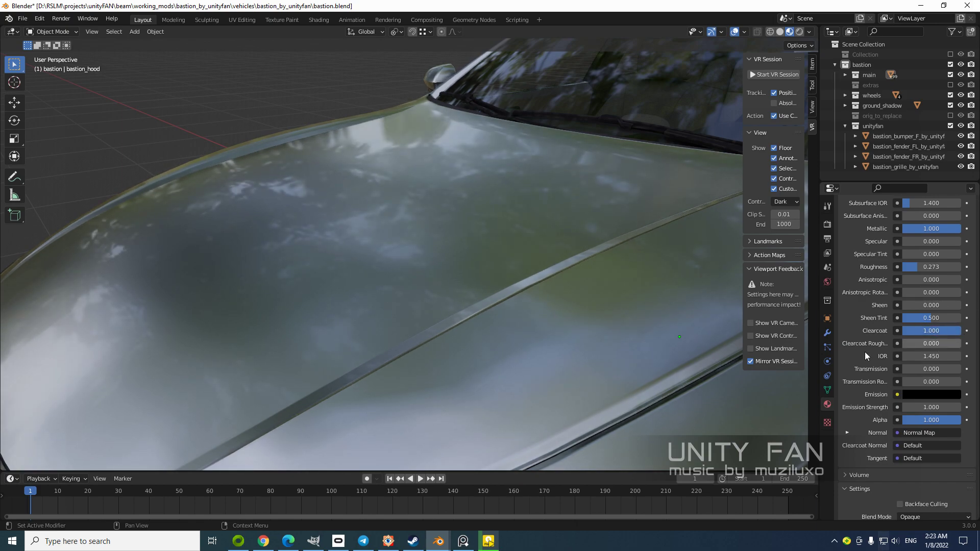
Switch back to the concept car's file and view the car alongside its material spheres
scroll(490, 313, down, 5)
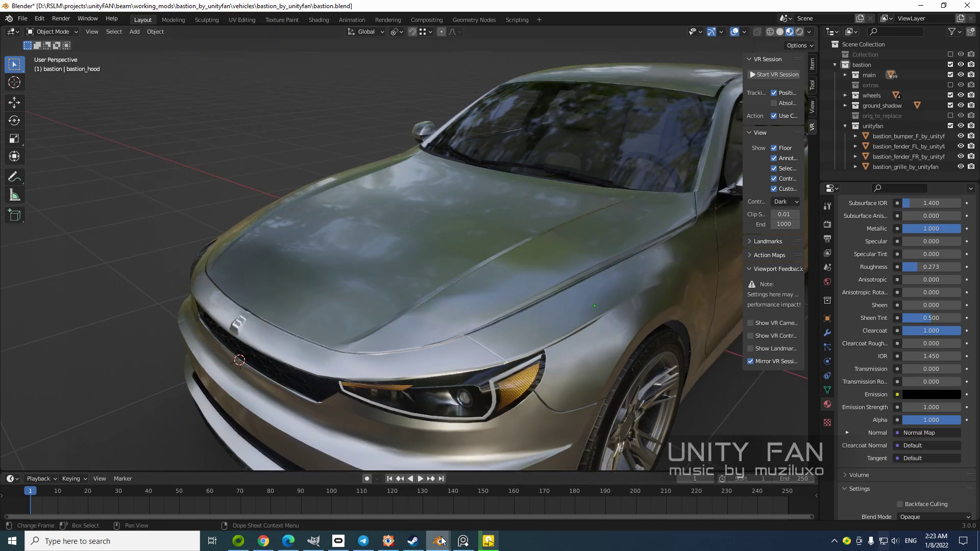
mouse_move(438, 542)
click(384, 510)
middle_drag(395, 326, 448, 338)
click(630, 306)
middle_drag(629, 306, 561, 316)
Choose a darker environment for the viewport's HDRI lighting and examine the concept car's metallic paint from the front
click(783, 32)
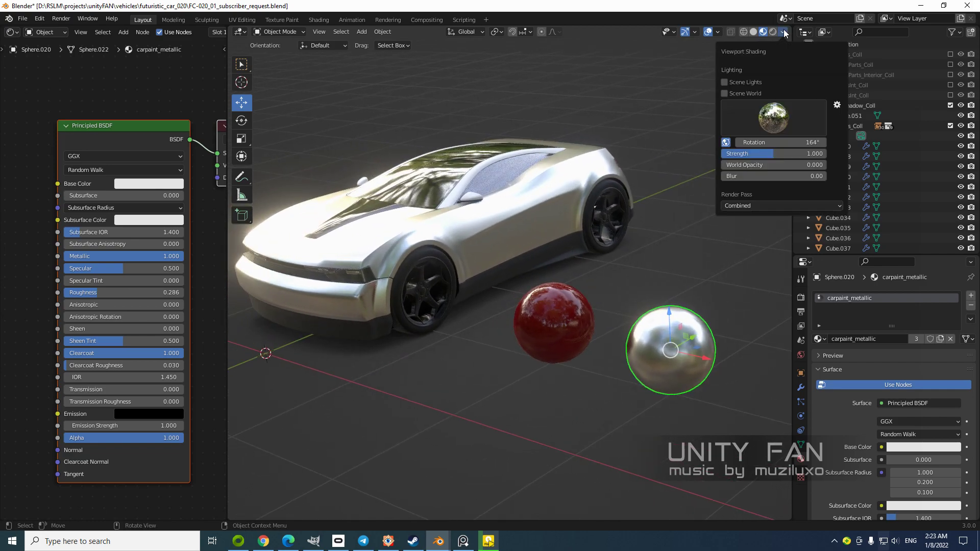
click(766, 116)
click(720, 153)
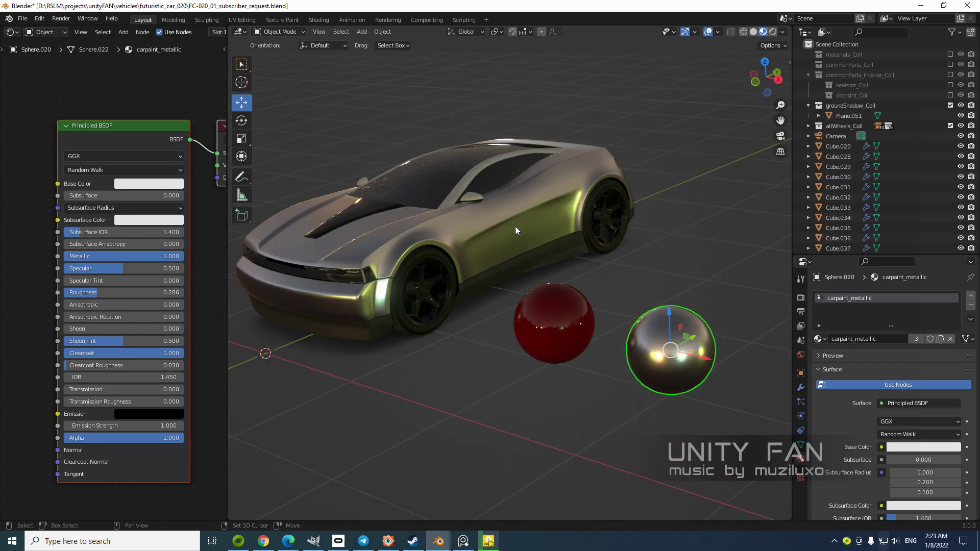
click(580, 123)
middle_drag(562, 229, 711, 289)
scroll(711, 289, up, 2)
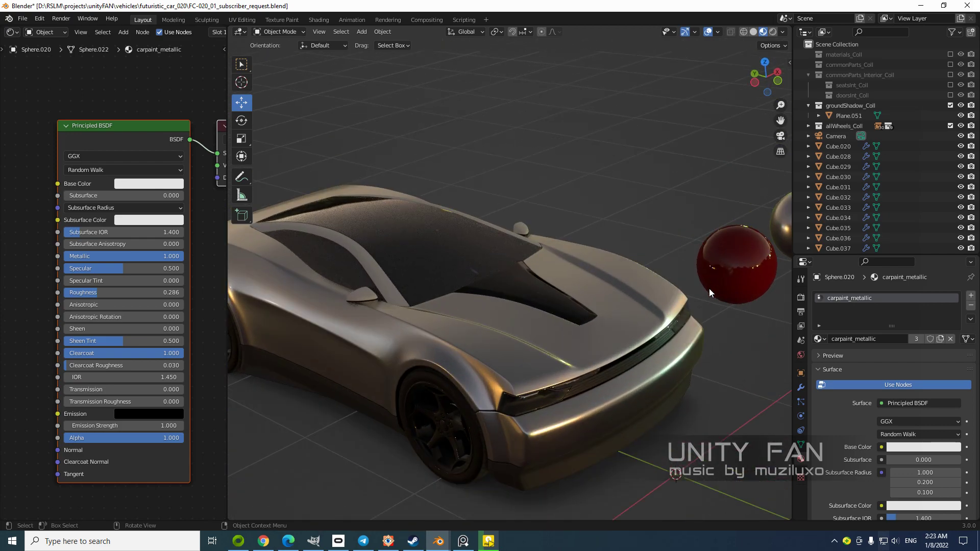
Turn the shader node area into an Asset Browser showing the materials catalog of the User Library
drag(227, 278, 356, 279)
key(Home)
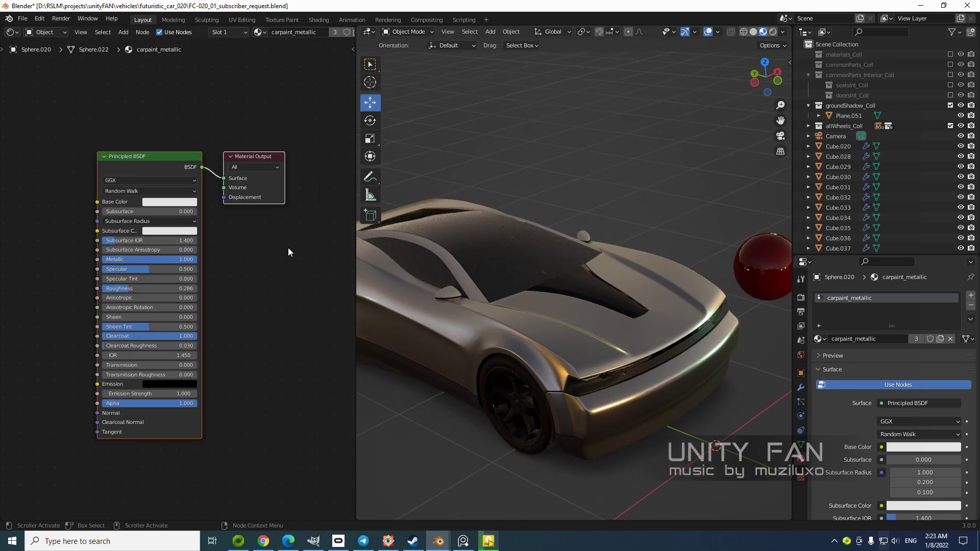
click(12, 32)
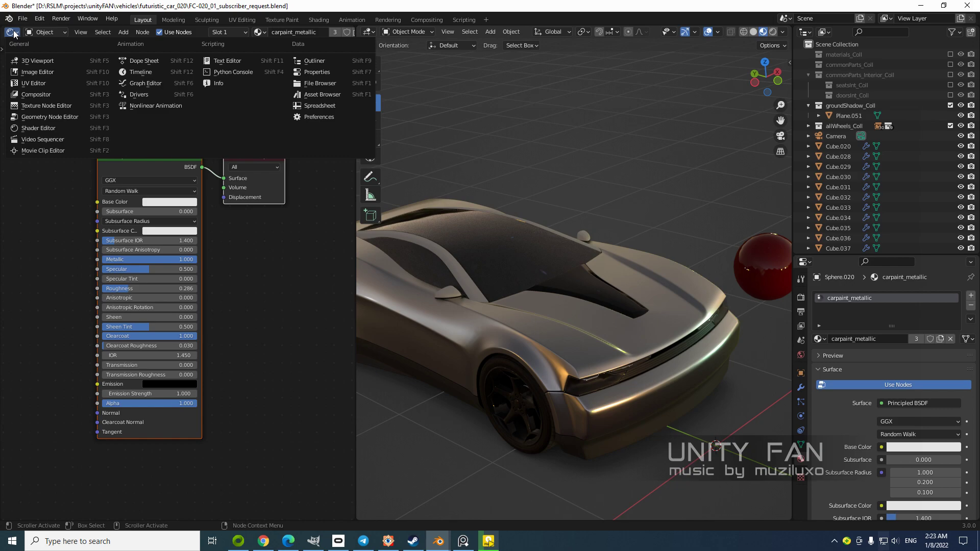
click(17, 34)
click(15, 33)
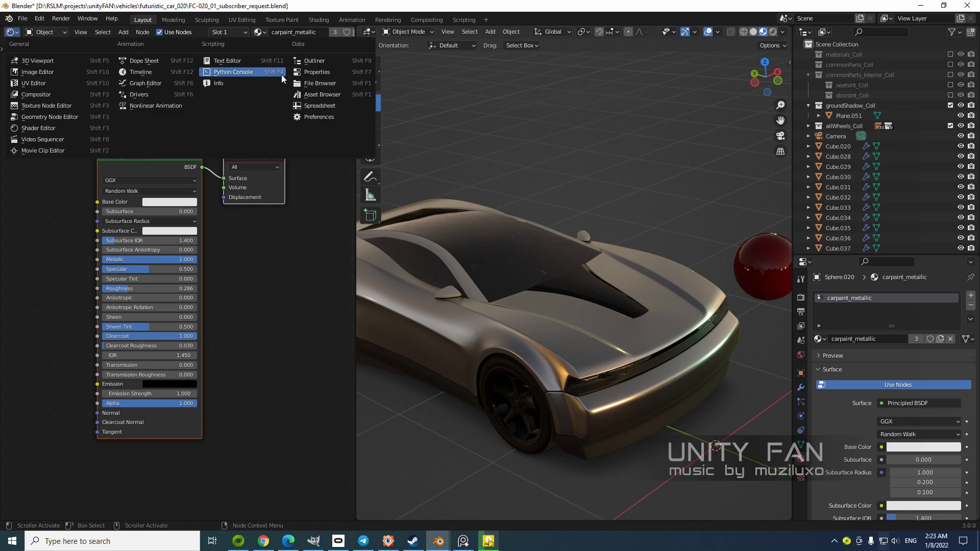
click(316, 96)
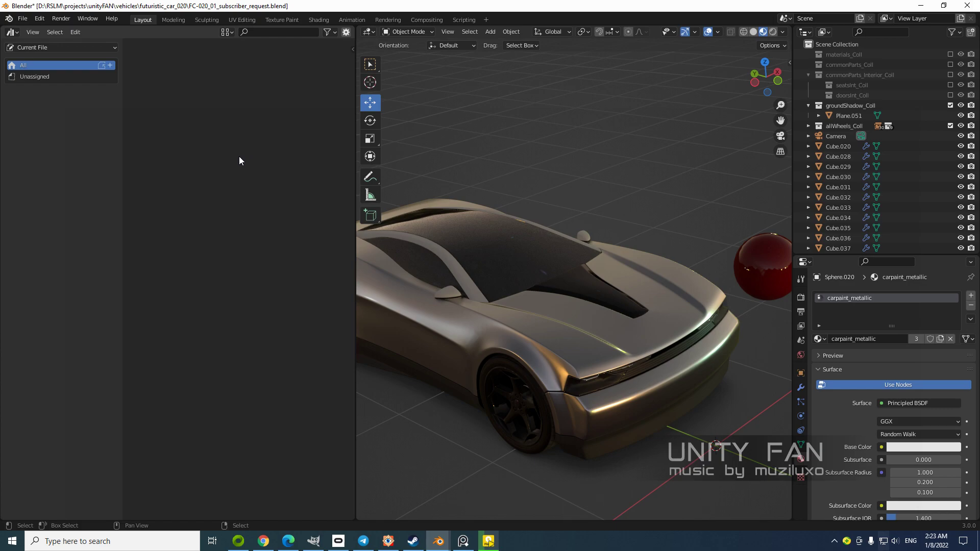
click(48, 48)
click(38, 65)
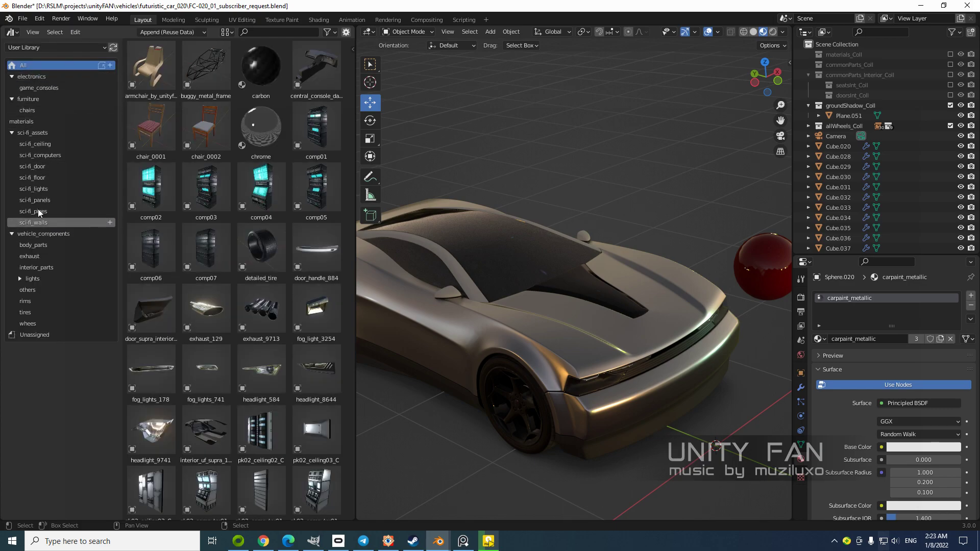
click(26, 123)
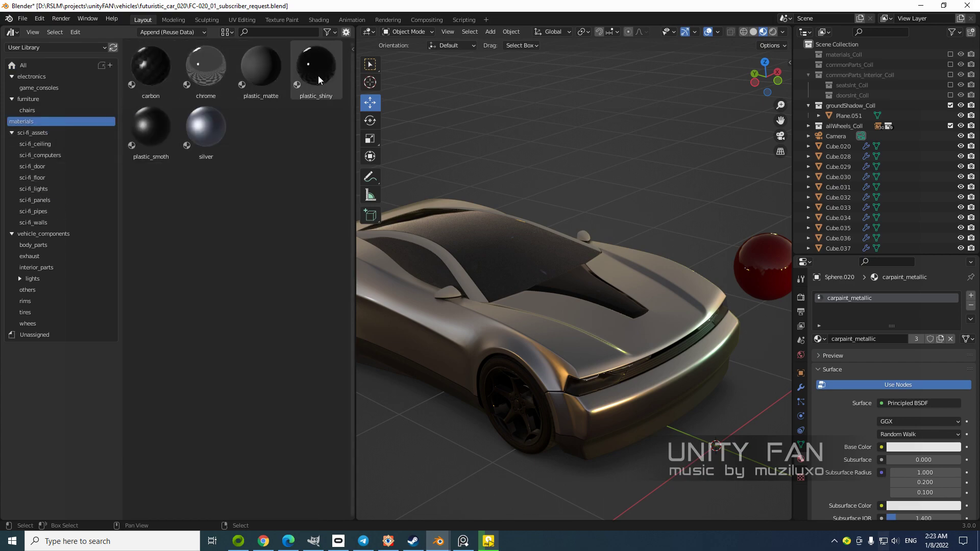
Duplicate the metallic car paint sphere and move the copy along X beside the original
middle_drag(401, 213, 672, 325)
click(672, 325)
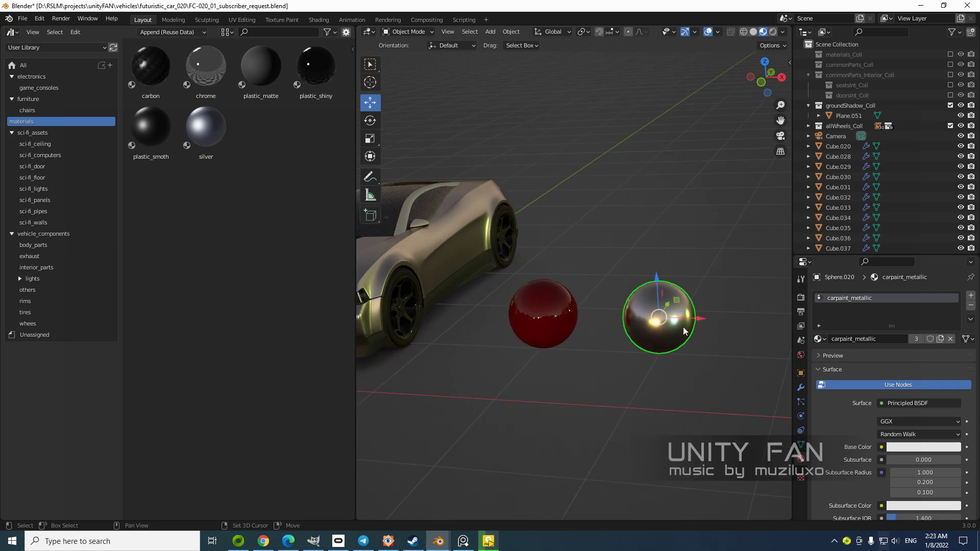
key(KP_Divide)
key(shift+d)
right_click(638, 325)
drag(506, 317, 696, 326)
key(KP_Divide)
scroll(542, 289, up, 3)
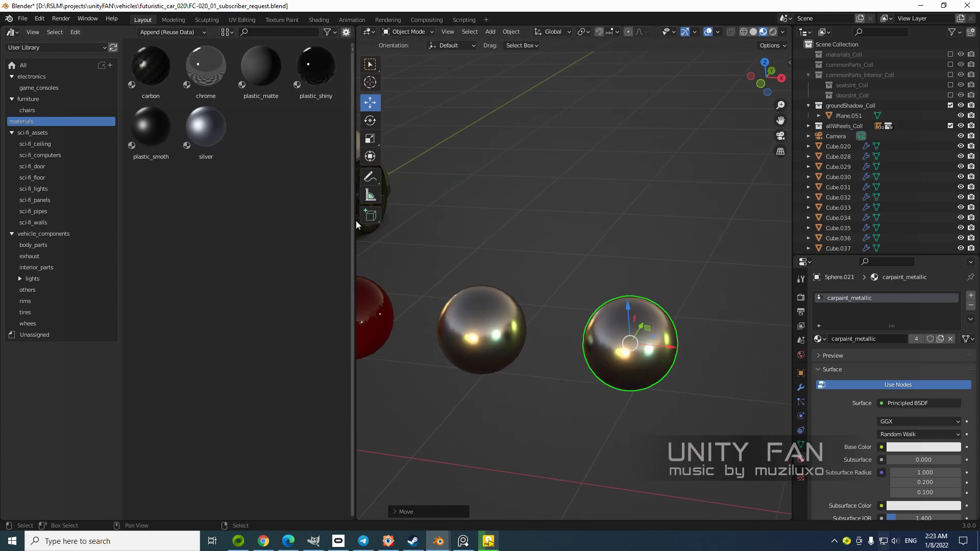
Try the library materials silver and plastic_smoth on the duplicated sphere
drag(333, 221, 317, 217)
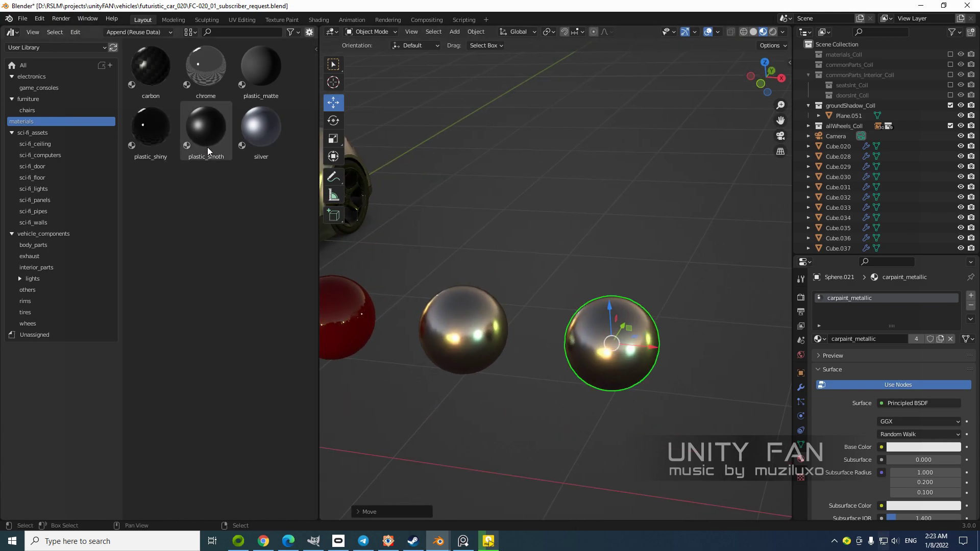
drag(253, 148, 618, 332)
middle_drag(618, 332, 587, 307)
scroll(559, 330, up, 3)
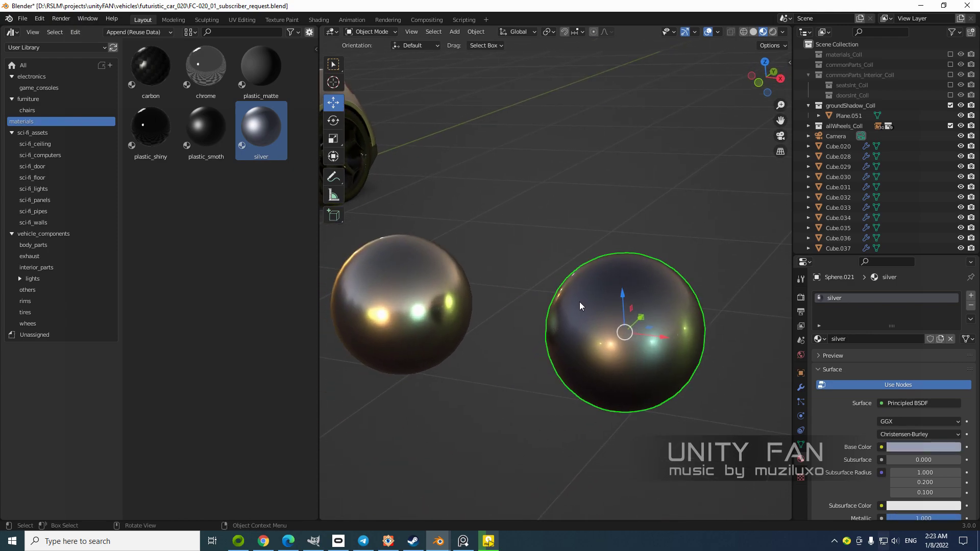
drag(202, 126, 613, 317)
mouse_move(613, 317)
middle_down()
mouse_move(611, 347)
mouse_move(554, 348)
mouse_move(556, 298)
mouse_move(582, 303)
middle_up()
Change the viewport's HDRI lighting to the daylight environment with blue sky and buildings
click(783, 32)
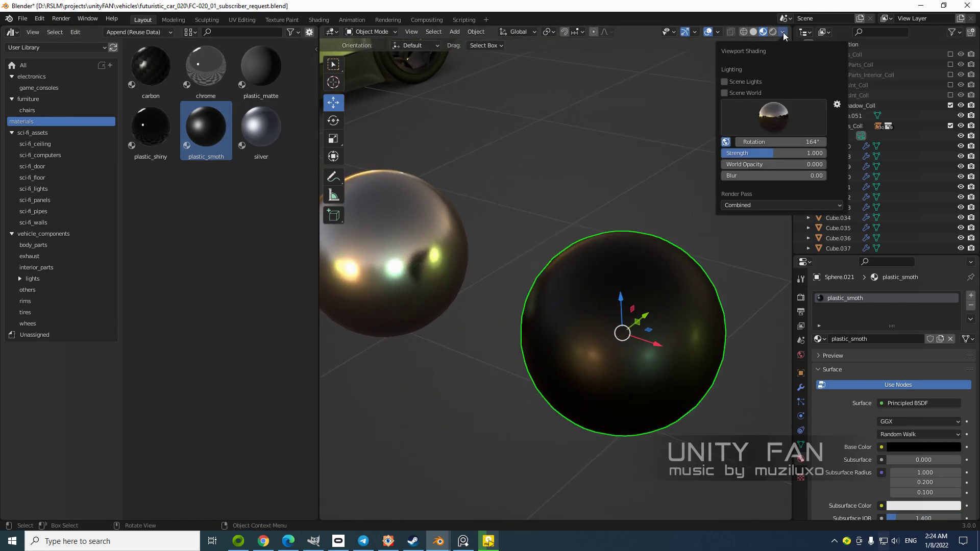
click(768, 122)
click(747, 144)
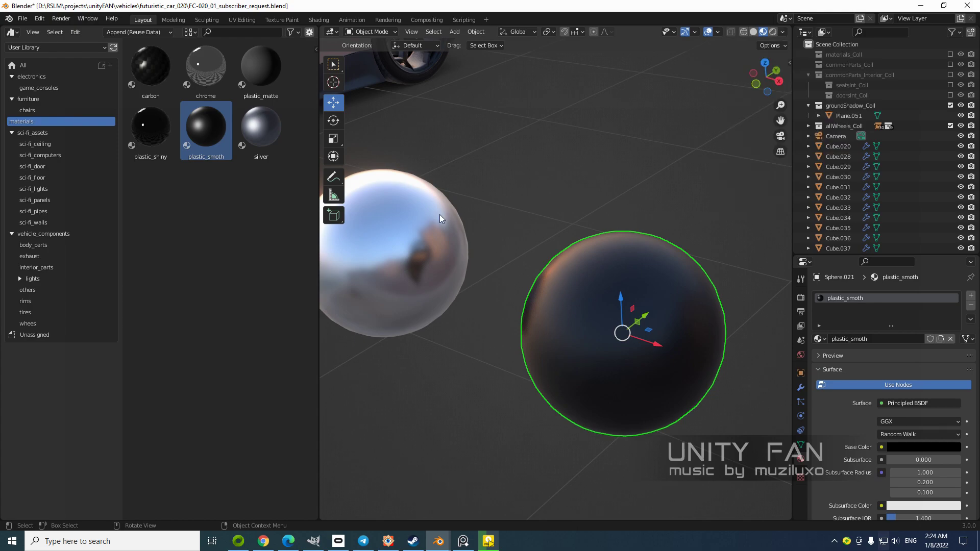
Try the library materials plastic_shiny, plastic_matte and chrome on the duplicated sphere
drag(151, 127, 184, 127)
drag(632, 293, 631, 296)
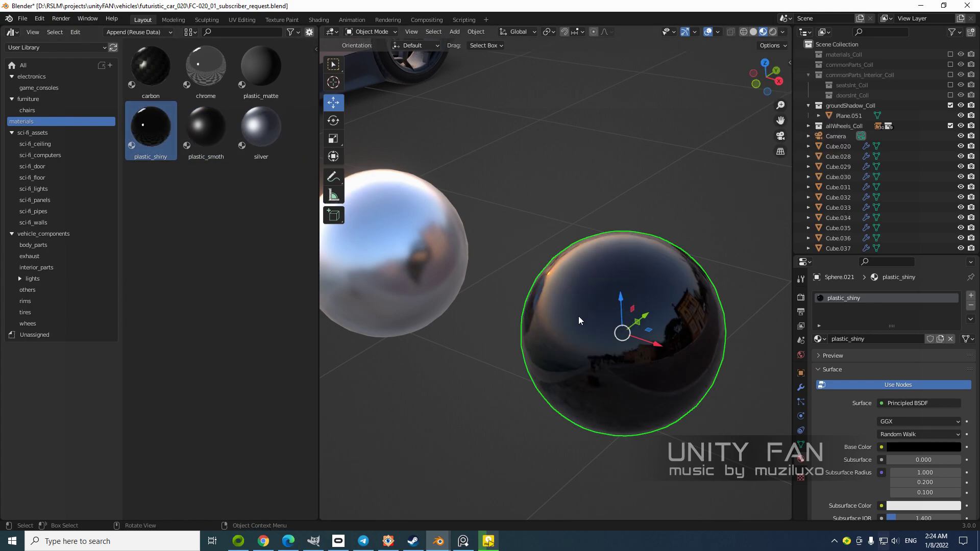
drag(260, 69, 618, 322)
scroll(660, 260, down, 3)
middle_drag(662, 258, 562, 301)
click(631, 279)
scroll(663, 308, up, 5)
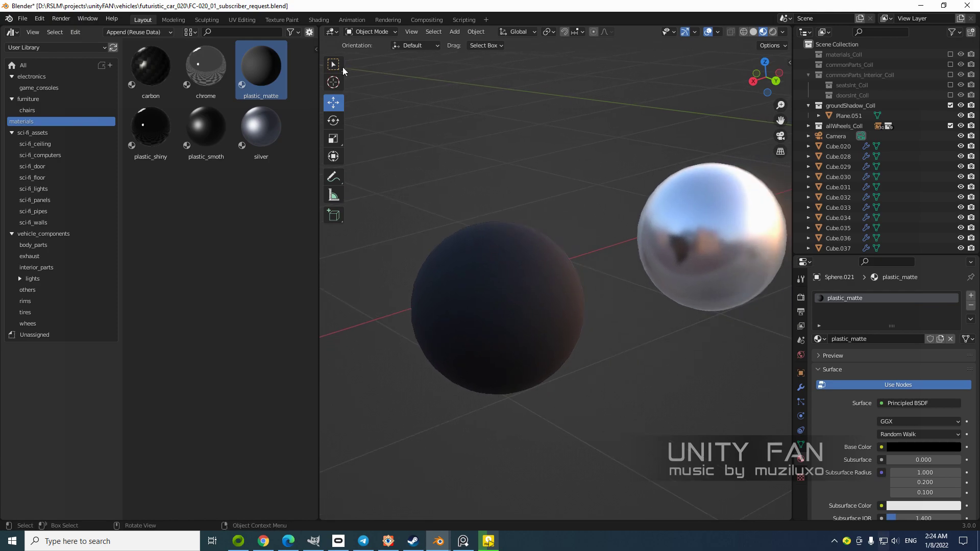
drag(213, 80, 537, 305)
middle_drag(537, 305, 550, 333)
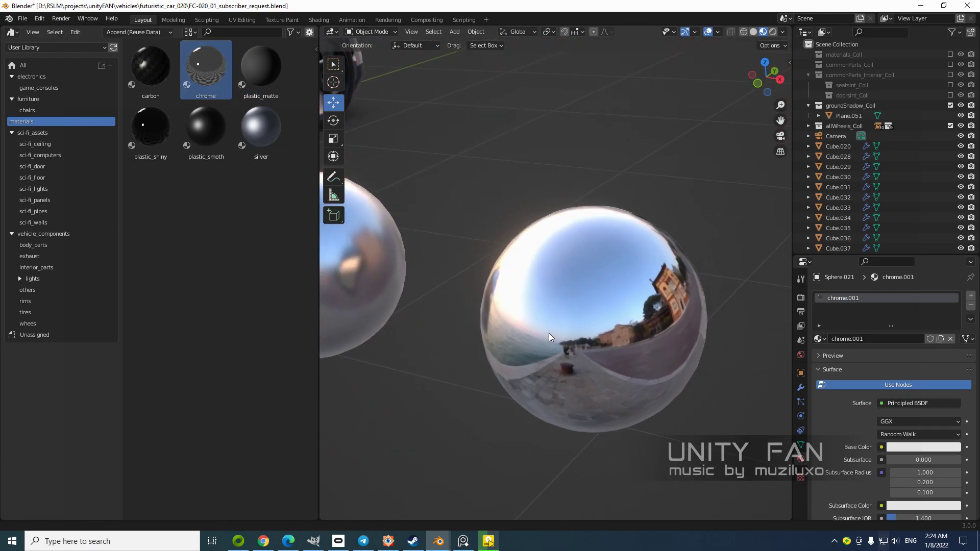
Apply the library's carbon material to the duplicated sphere and inspect its weave
drag(151, 66, 595, 293)
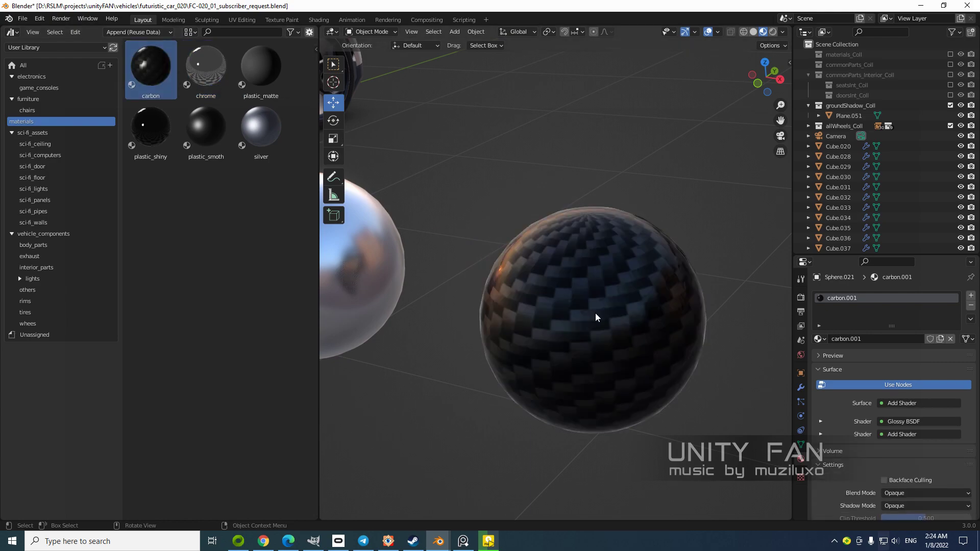
middle_drag(643, 311, 601, 332)
scroll(538, 301, up, 2)
scroll(601, 327, down, 3)
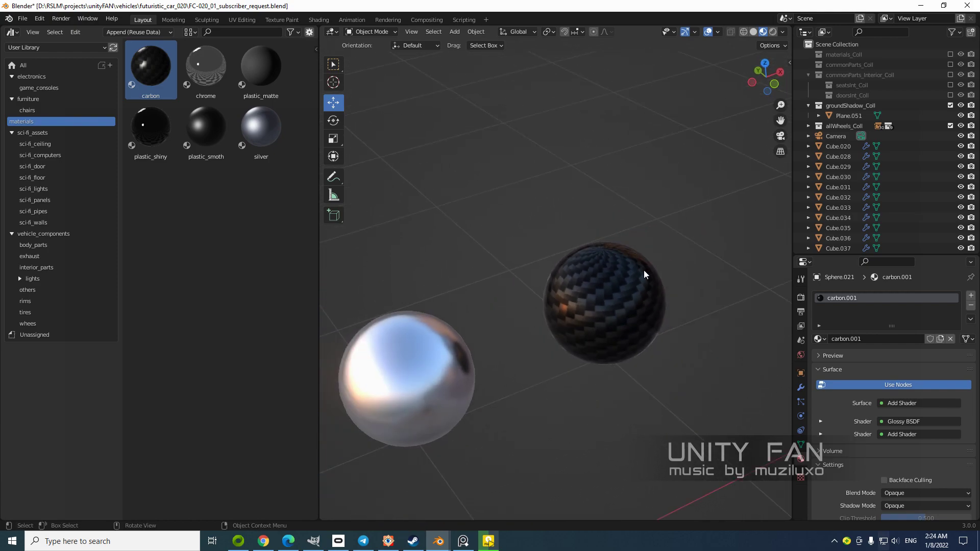
Apply the carbon material to the concept car's front bumper and select the bumper
middle_drag(534, 321, 472, 296)
scroll(648, 315, up, 2)
scroll(558, 281, up, 3)
scroll(472, 296, down, 2)
shift+middle_drag(612, 283, 638, 311)
scroll(708, 305, up, 1)
drag(816, 341, 722, 332)
drag(534, 311, 531, 316)
middle_drag(530, 315, 428, 288)
scroll(562, 310, up, 2)
click(552, 304)
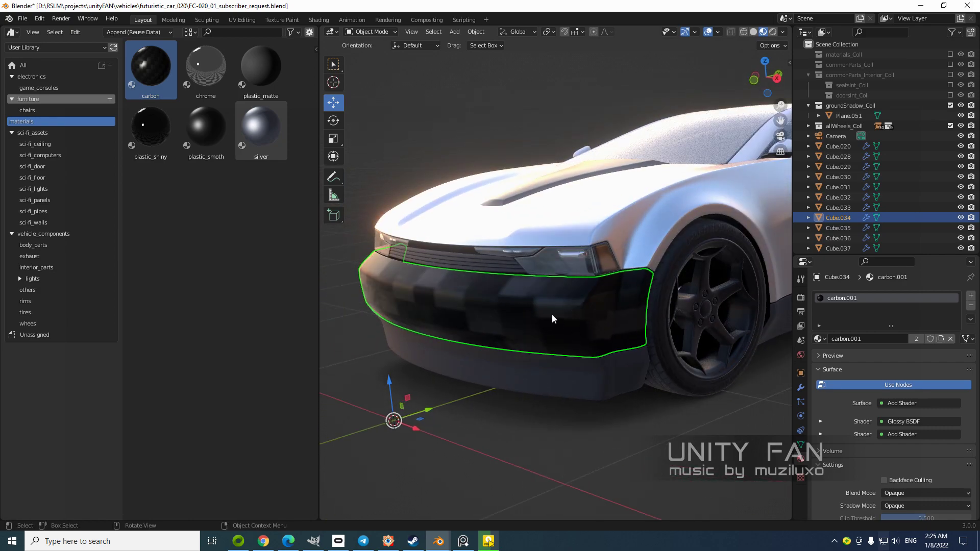
Inspect the carbon pattern on the front bumper and replace the Asset Browser with a UV Editor
middle_drag(532, 306, 373, 308)
scroll(634, 334, up, 2)
drag(320, 313, 258, 314)
middle_drag(446, 316, 471, 290)
scroll(590, 308, up, 3)
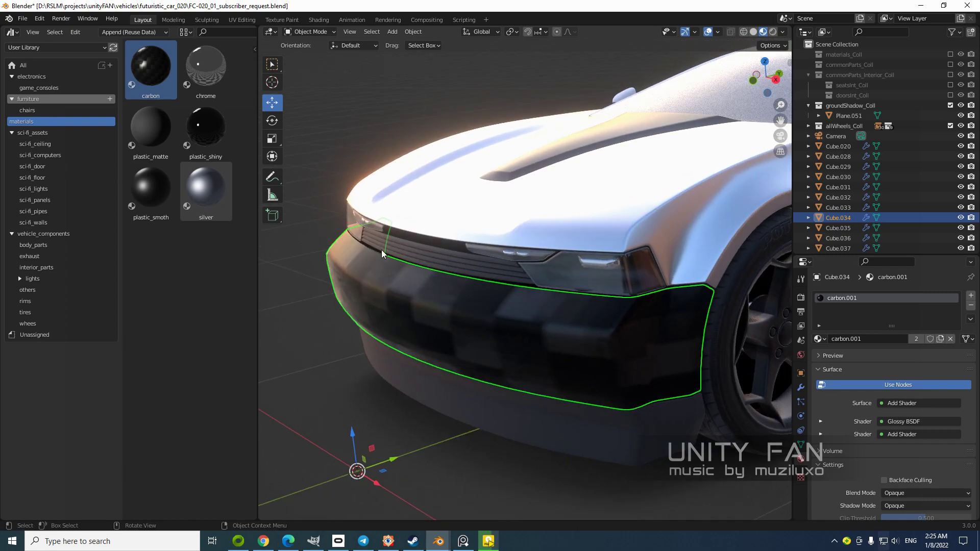
click(12, 32)
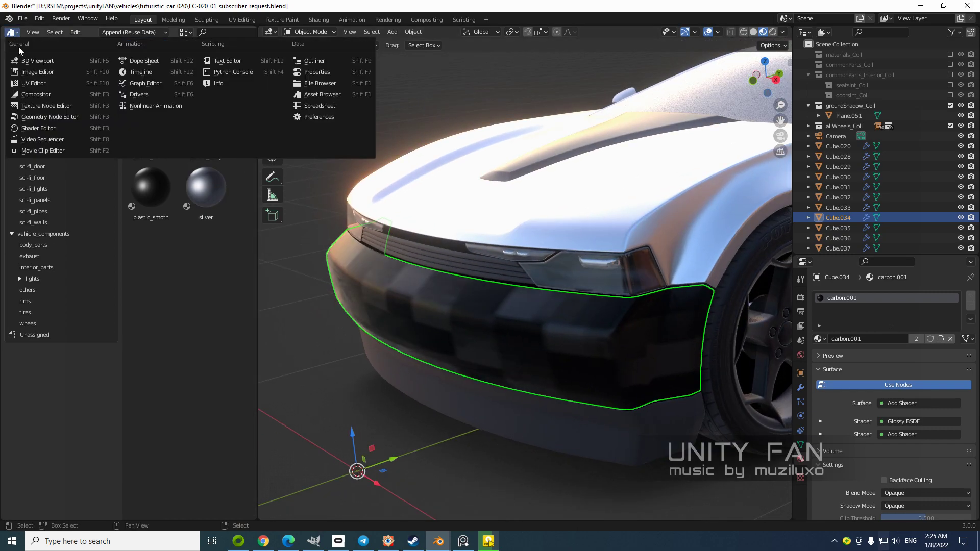
click(28, 85)
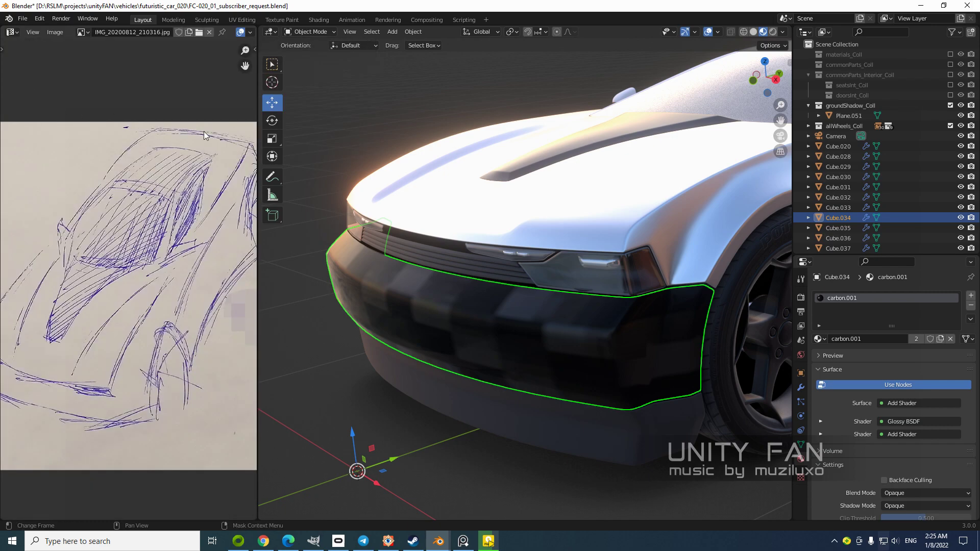
Unlink the car sketch image from the UV Editor and fit the empty UV grid in a narrower area
drag(257, 201, 429, 201)
scroll(305, 86, down, 2)
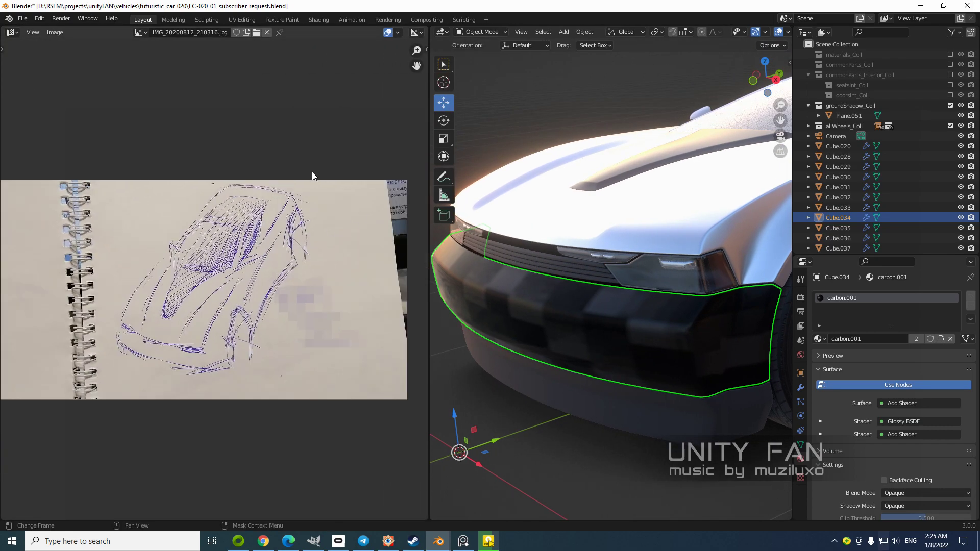
click(266, 32)
drag(430, 310, 240, 290)
scroll(125, 283, up, 5)
key(Home)
Enter Edit Mode on the front bumper and select all of its faces
middle_drag(552, 341, 566, 331)
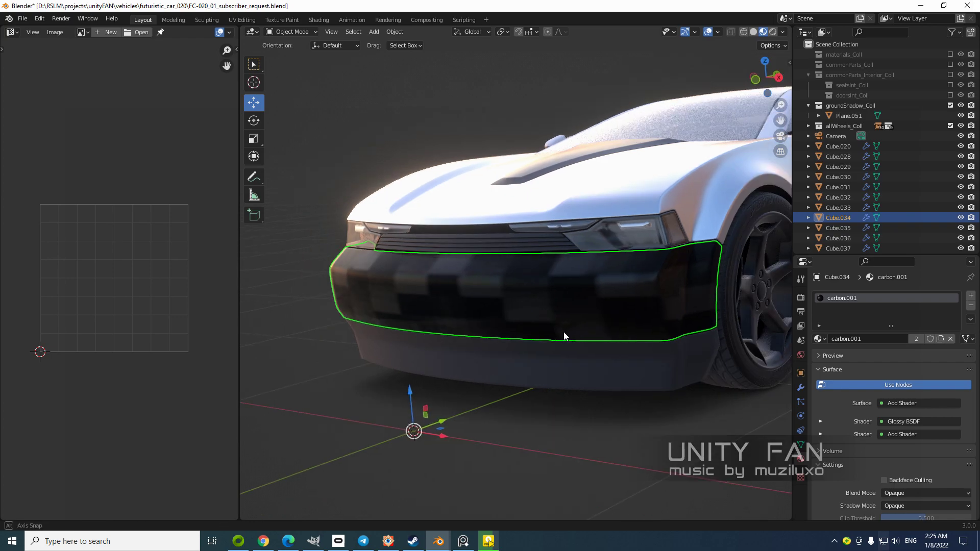
scroll(565, 330, up, 3)
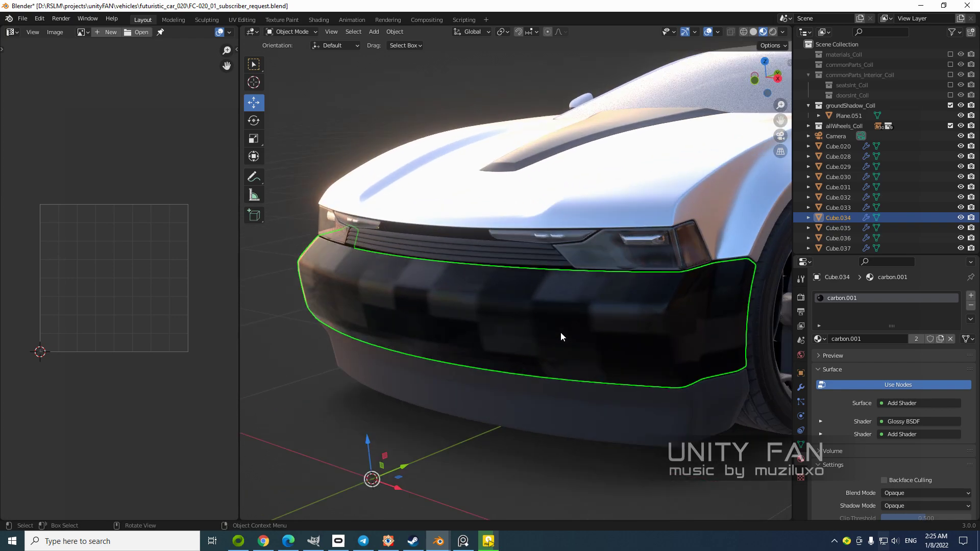
scroll(561, 336, down, 1)
key(Tab)
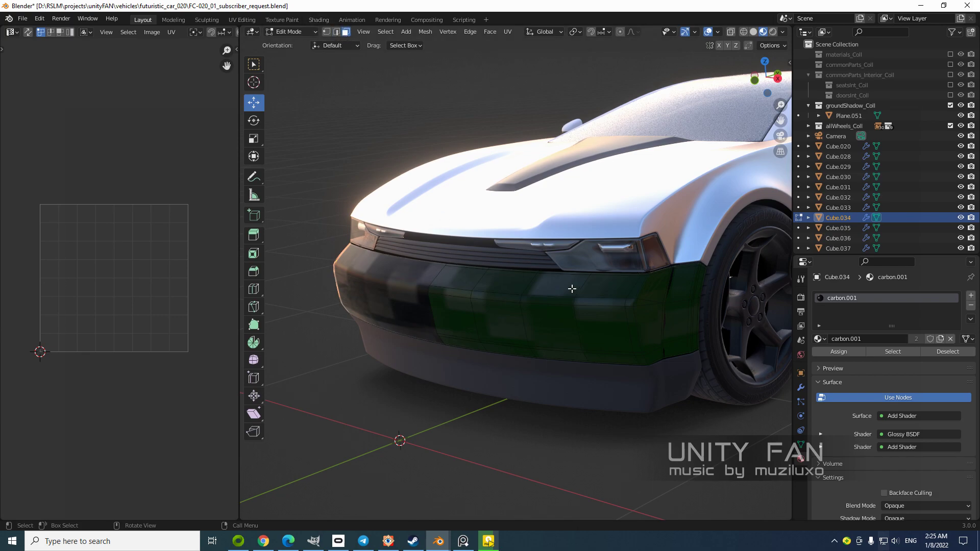
key(a)
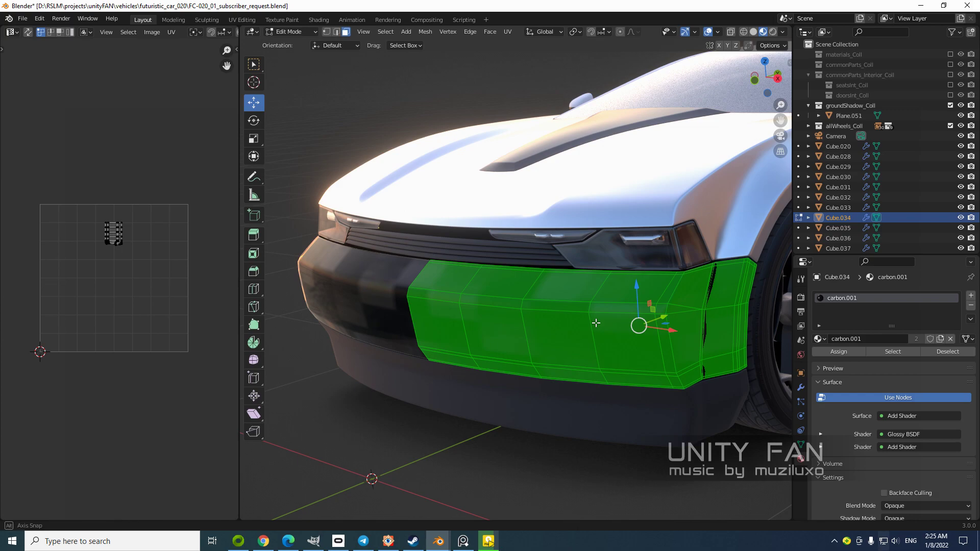
scroll(571, 327, up, 1)
click(475, 289)
key(a)
scroll(549, 318, down, 2)
click(593, 355)
drag(697, 404, 480, 237)
scroll(592, 312, up, 2)
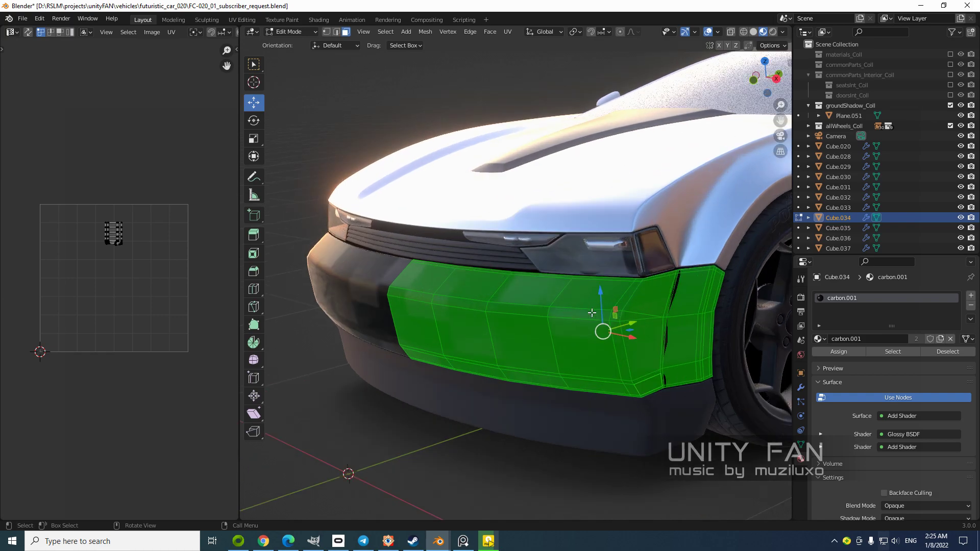
click(364, 87)
key(a)
shift+middle_drag(564, 289, 485, 270)
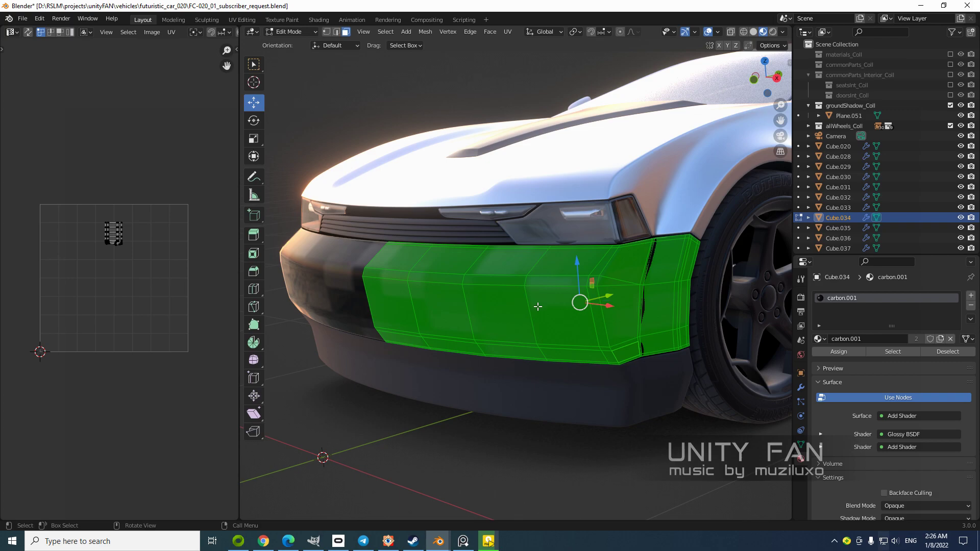
Unwrap the front bumper's faces and reopen them in Edit Mode after checking the carbon weave
mouse_move(557, 316)
middle_down()
mouse_move(536, 317)
mouse_move(550, 321)
middle_up()
key(u)
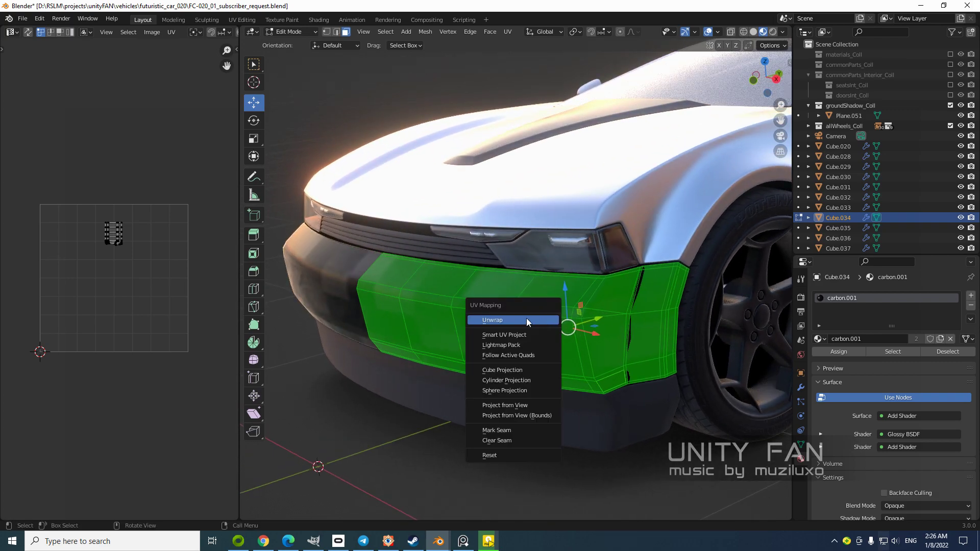
click(495, 322)
middle_drag(391, 319, 482, 314)
key(Tab)
scroll(408, 313, up, 2)
scroll(480, 314, up, 2)
middle_drag(417, 317, 466, 315)
scroll(490, 323, down, 3)
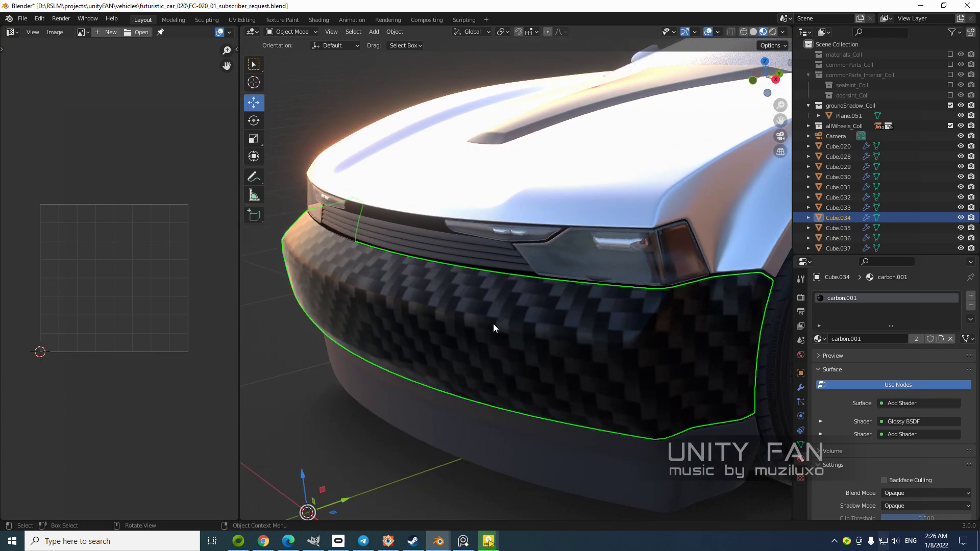
key(Tab)
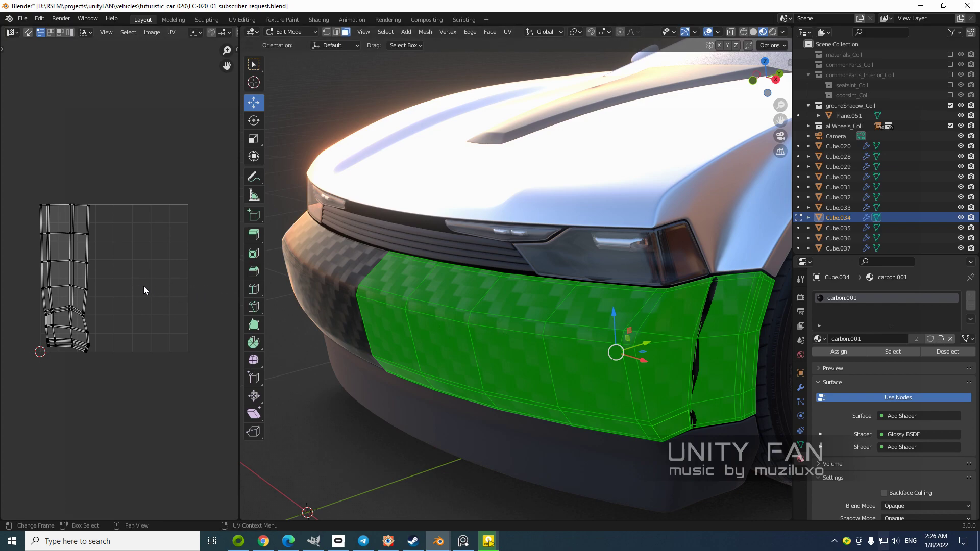
Select all of the front bumper's UVs and scale them up well beyond the grid for a finer carbon weave
middle_drag(119, 282, 148, 278)
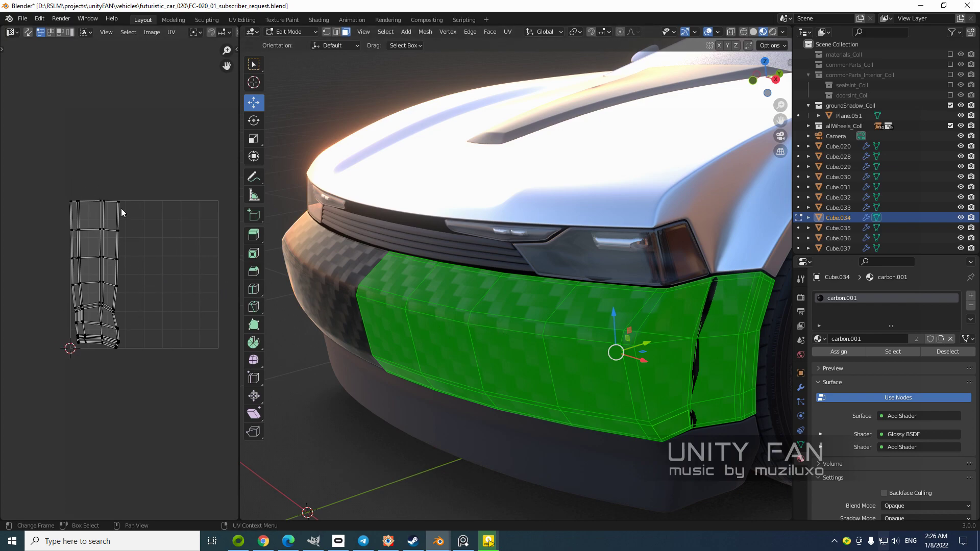
middle_drag(136, 332, 110, 315)
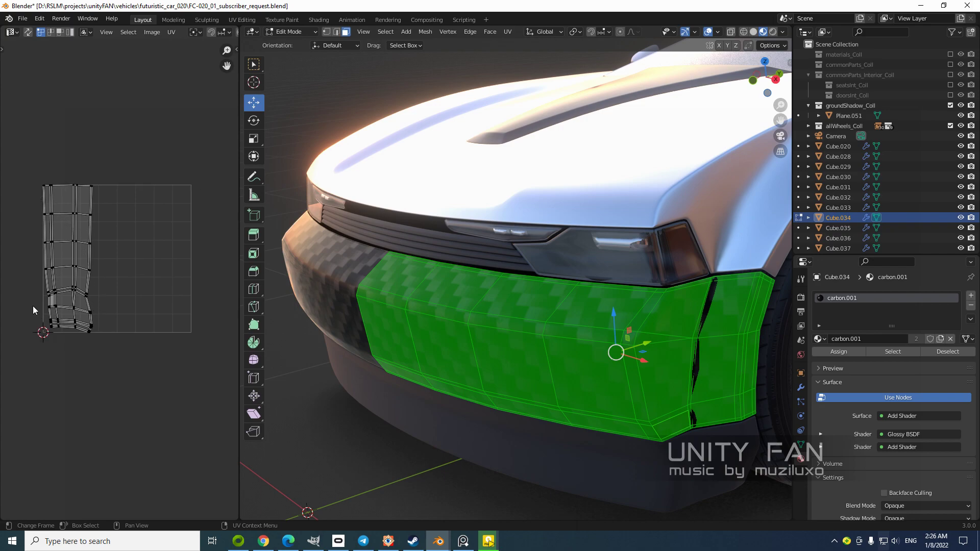
key(a)
scroll(105, 290, up, 2)
click(102, 297)
middle_drag(102, 297, 164, 305)
scroll(184, 309, down, 2)
key(a)
scroll(139, 319, down, 2)
scroll(151, 317, up, 3)
scroll(152, 318, down, 3)
scroll(164, 307, down, 2)
scroll(164, 308, up, 2)
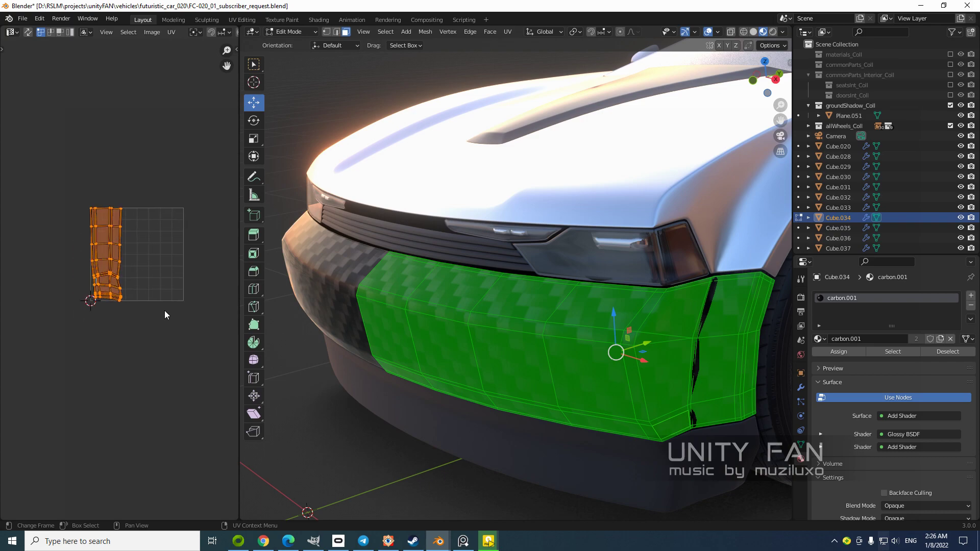
key(s)
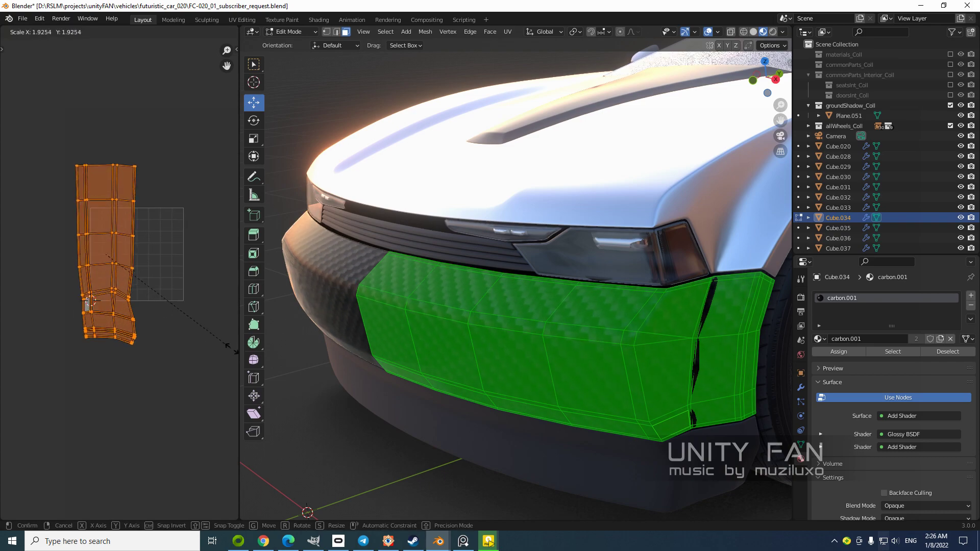
click(176, 399)
Scale the bumper's UVs up by another factor of about 1.2 and return to Object Mode
middle_drag(403, 389, 449, 394)
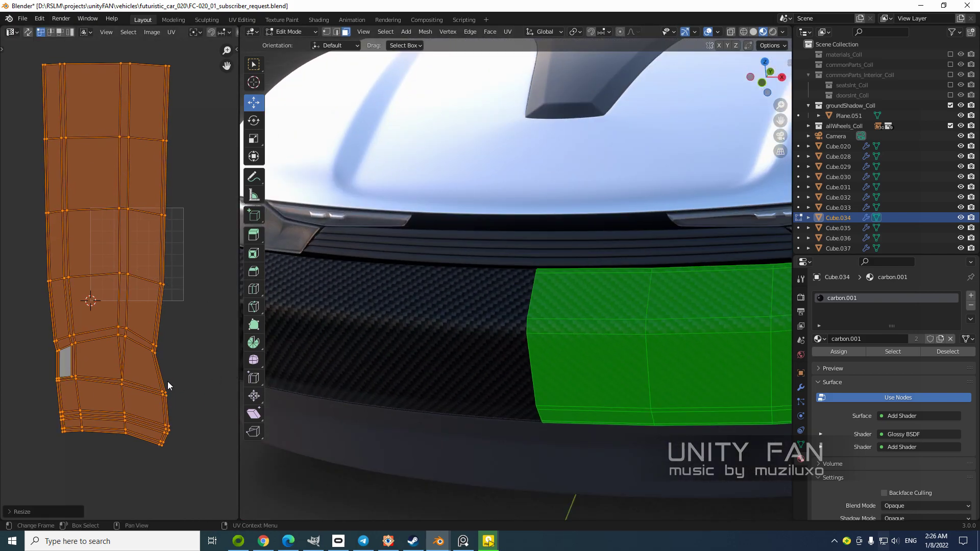
key(s)
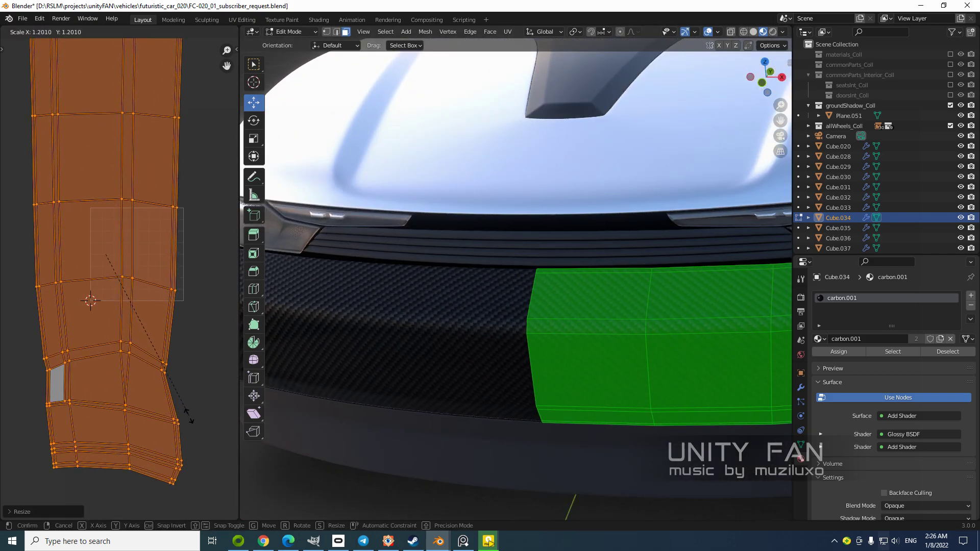
click(184, 408)
key(Tab)
middle_drag(478, 367, 371, 219)
click(363, 148)
middle_drag(363, 148, 375, 246)
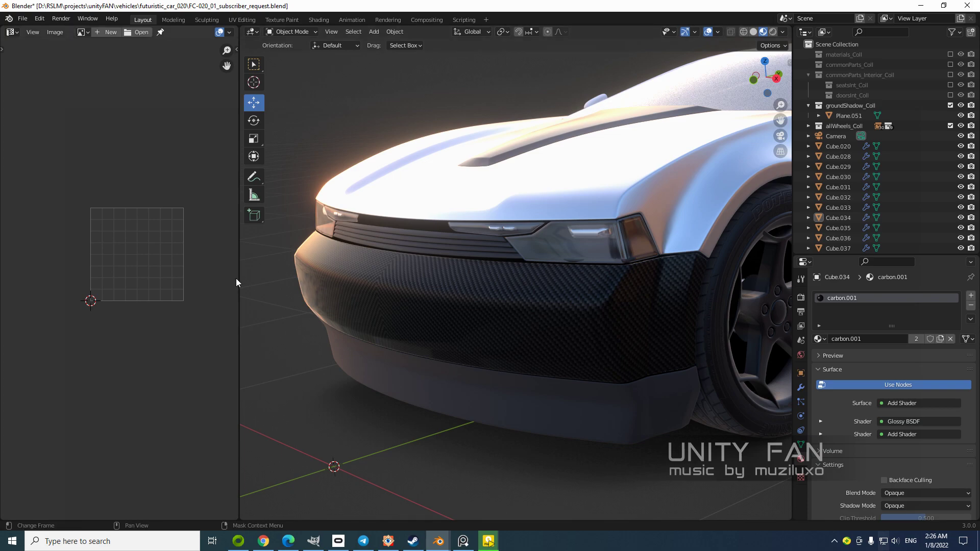
Widen the 3D viewport on both sides and light its shading with the fifth environment image, the dark dusk one
drag(238, 278, 174, 279)
scroll(533, 266, down, 1)
middle_drag(533, 265, 537, 265)
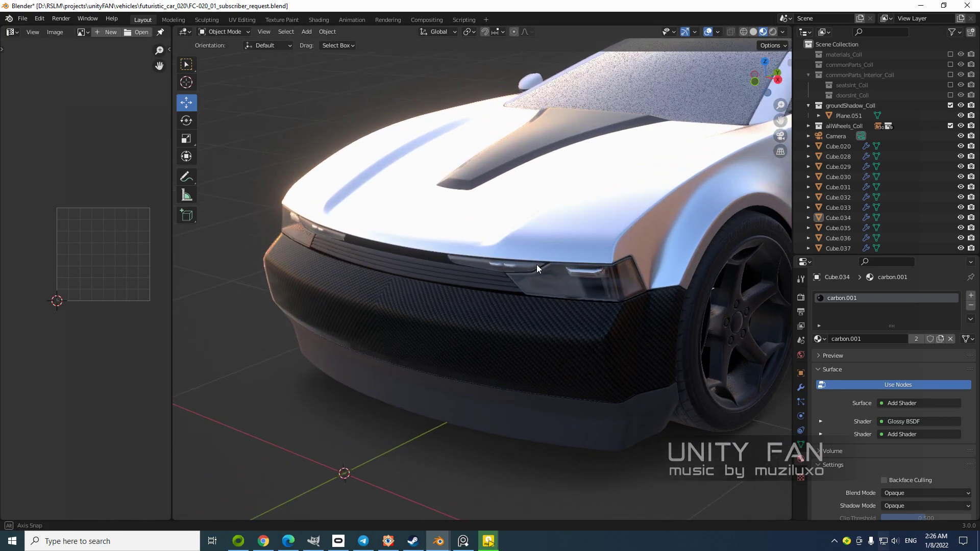
click(782, 32)
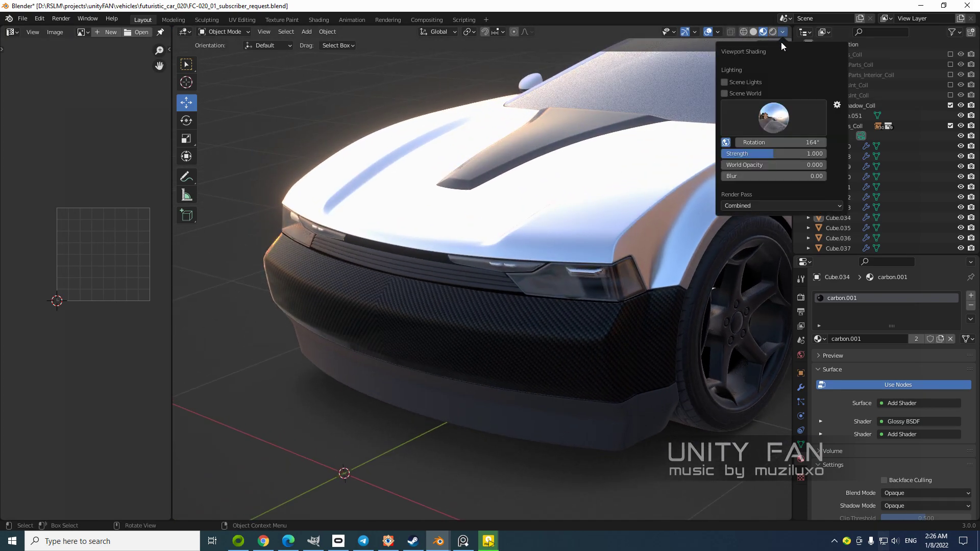
click(772, 120)
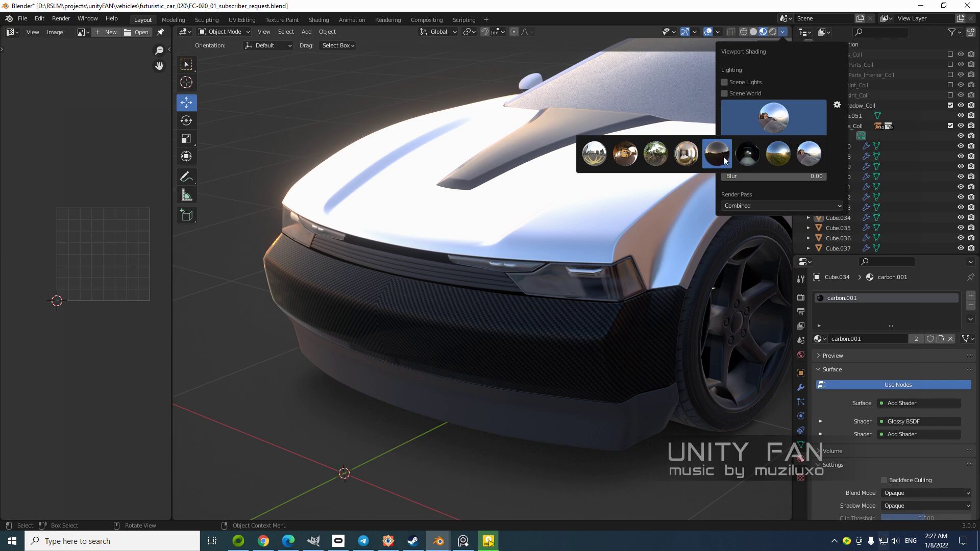
click(724, 156)
middle_drag(468, 222, 783, 250)
drag(790, 240, 827, 239)
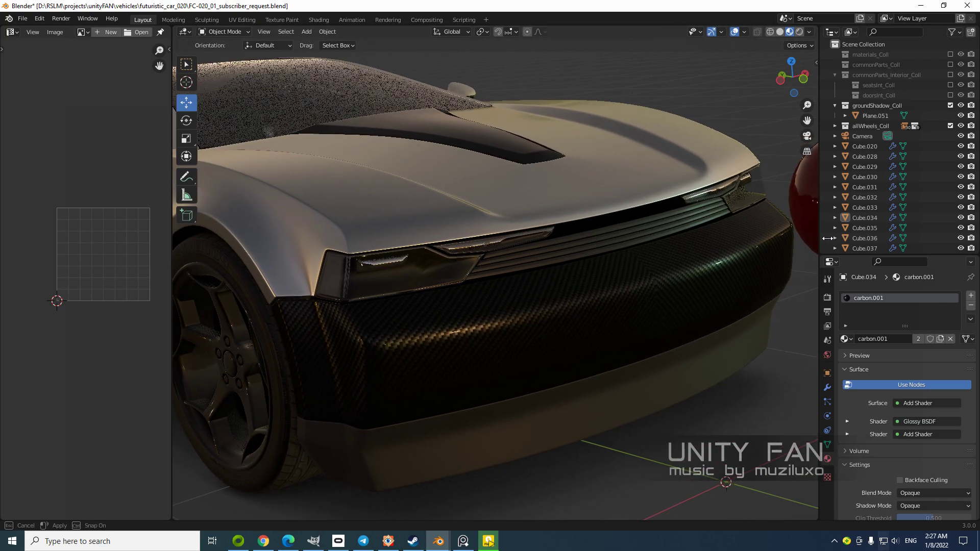
Select the red, chrome and carbon material spheres together, move them above the car and rescale them
scroll(608, 235, down, 6)
click(568, 264)
shift+click(627, 257)
shift+click(676, 244)
scroll(664, 265, up, 3)
middle_drag(685, 242, 614, 231)
scroll(614, 233, down, 3)
drag(668, 269, 487, 205)
middle_drag(503, 260, 531, 247)
key(s)
click(518, 248)
Lower the three material spheres closer to the car, shift them sideways and deselect them
scroll(535, 259, up, 4)
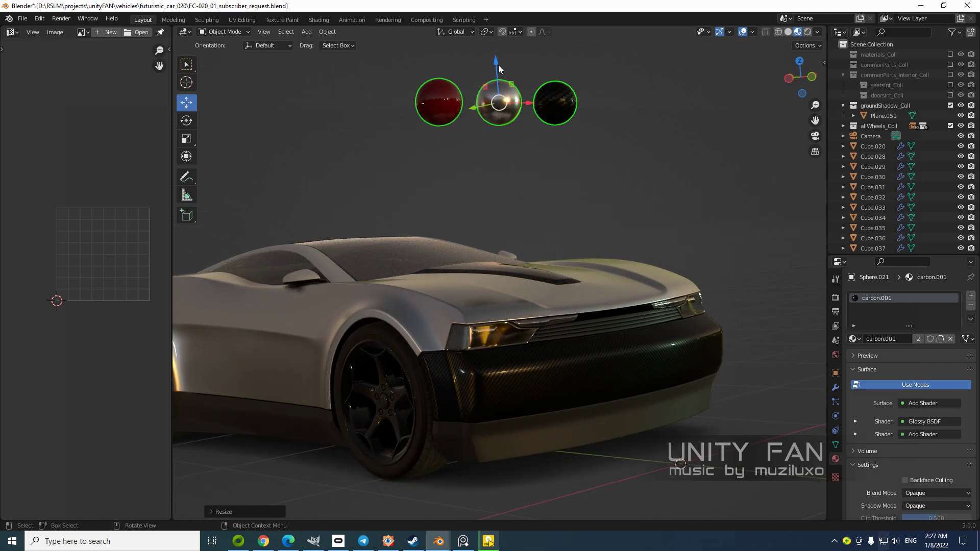
drag(498, 65, 503, 139)
middle_drag(503, 139, 526, 186)
drag(473, 172, 531, 177)
click(693, 262)
Examine the headlight's transparent cover and its reflections up close from the front and the side
scroll(693, 265, up, 2)
shift+middle_drag(691, 296, 653, 273)
scroll(663, 247, up, 3)
middle_drag(594, 267, 699, 263)
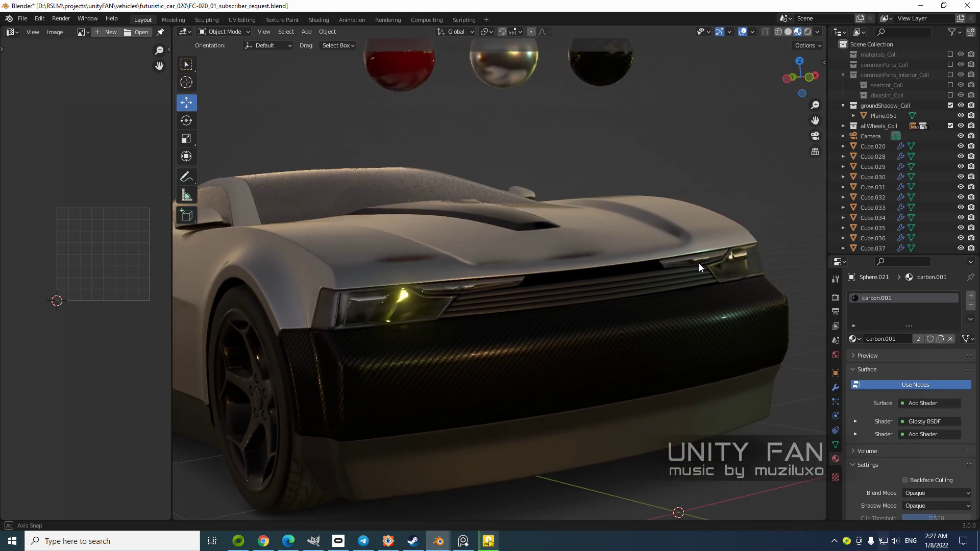
scroll(470, 269, up, 2)
shift+middle_drag(467, 266, 516, 251)
scroll(516, 250, up, 3)
click(446, 240)
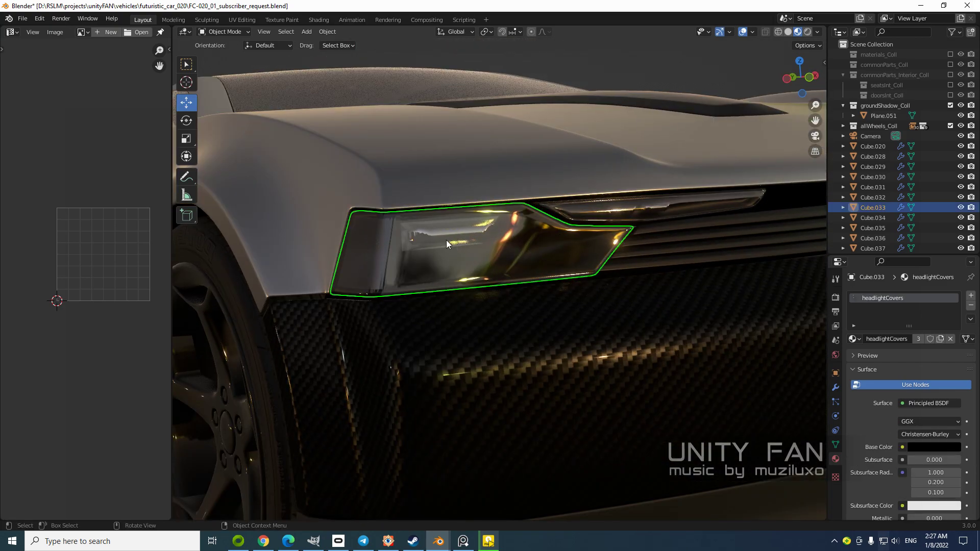
scroll(446, 240, up, 6)
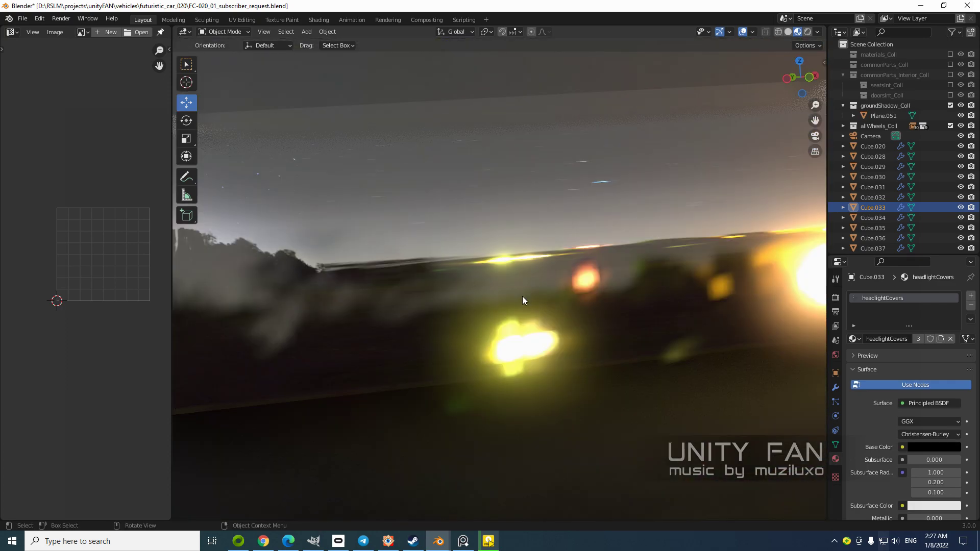
scroll(522, 294, down, 5)
scroll(525, 294, up, 5)
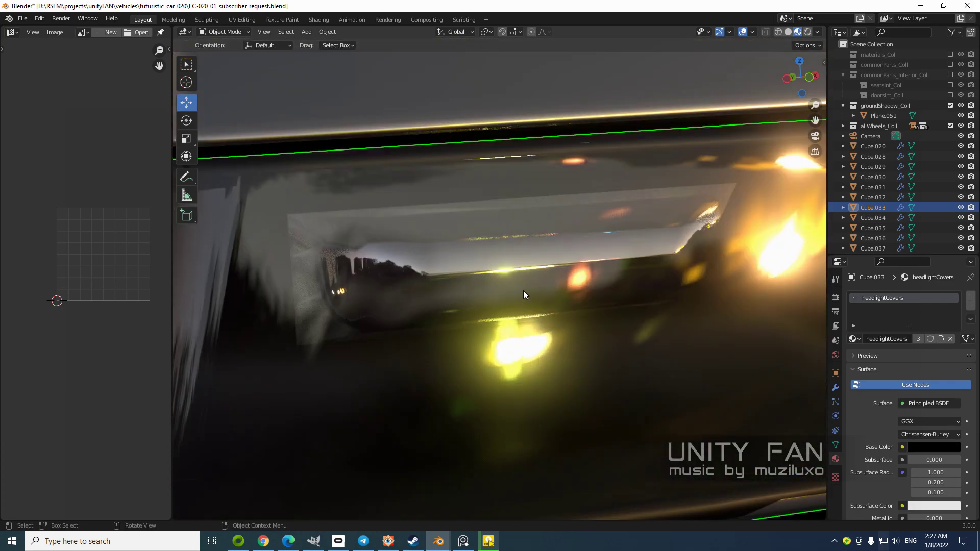
scroll(511, 295, down, 4)
middle_drag(510, 291, 742, 268)
shift+middle_drag(360, 240, 621, 237)
scroll(415, 282, up, 12)
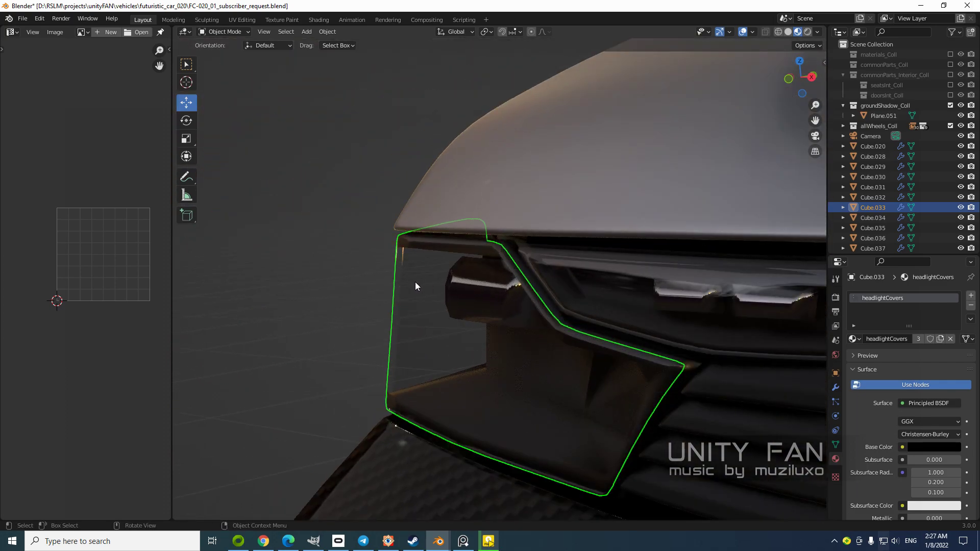
Select the chrome lamp inserts inside the headlights and open their material in a widened Shader Editor in place of the UV grid
click(350, 278)
scroll(350, 279, down, 3)
scroll(350, 278, down, 8)
middle_drag(418, 289, 532, 293)
scroll(598, 289, down, 5)
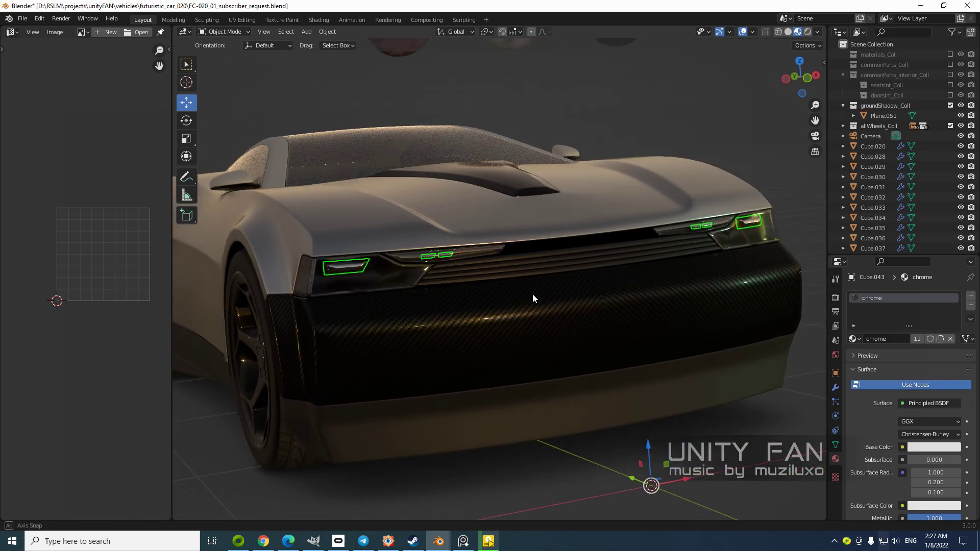
click(13, 32)
click(46, 116)
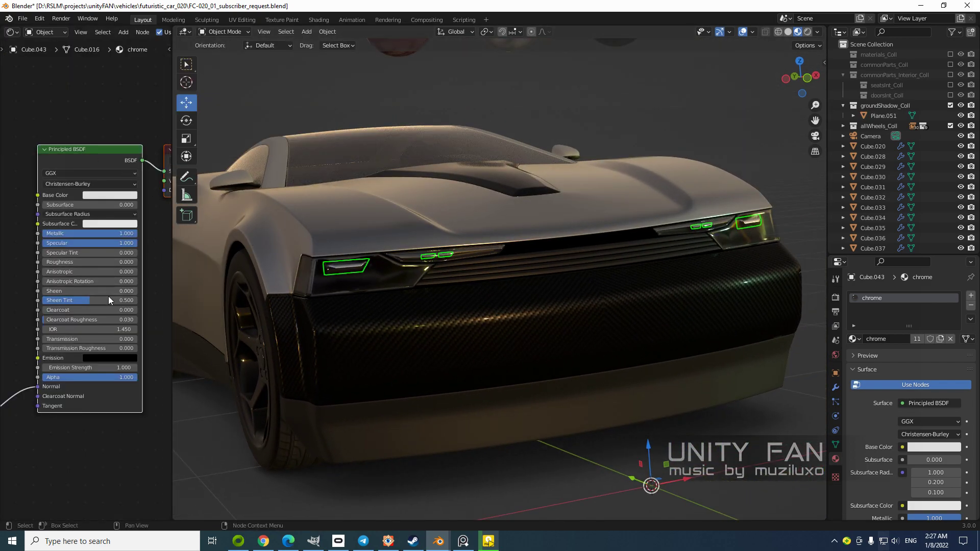
scroll(333, 302, down, 1)
middle_drag(48, 448, 75, 437)
drag(171, 420, 208, 420)
Give the lamp inserts' chrome material a white emission colour with an emission strength of 7
click(140, 347)
drag(203, 283, 202, 223)
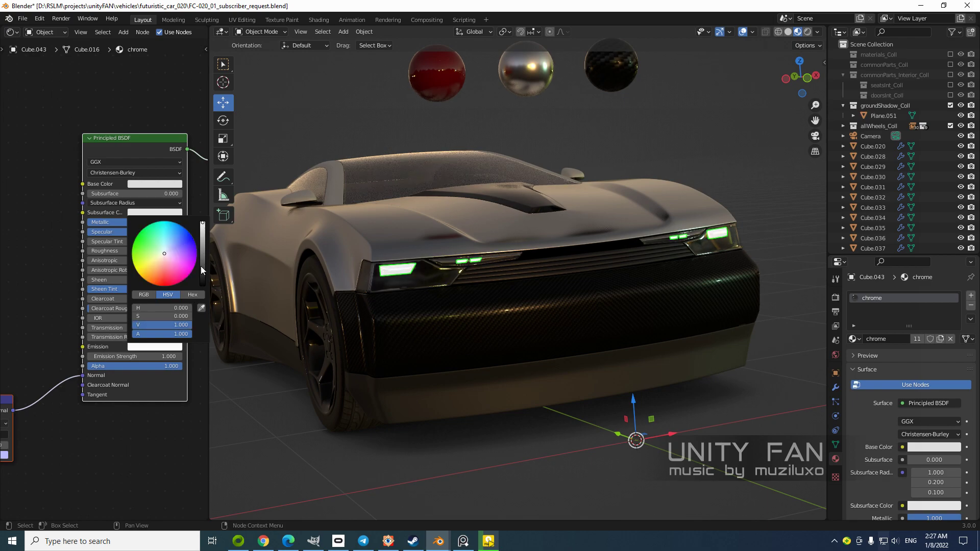
click(124, 443)
scroll(136, 428, up, 3)
middle_drag(137, 425, 101, 412)
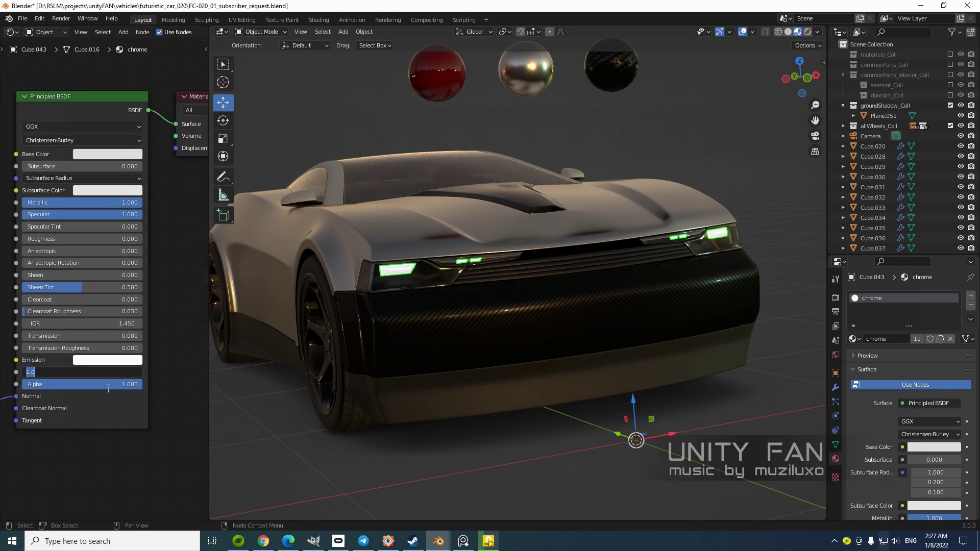
click(107, 372)
text(7)
key(Return)
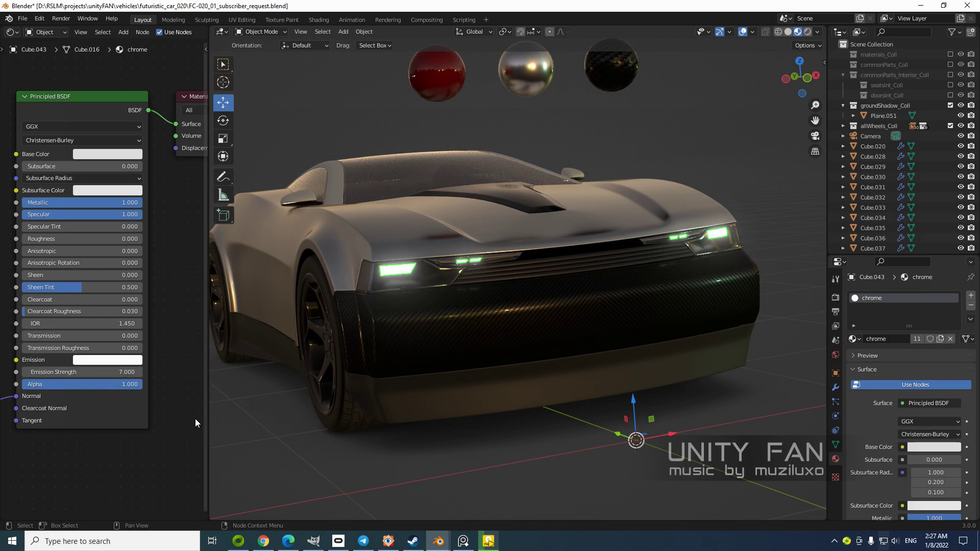
Set the chrome material's base colour to yellow (hue 0.136, saturation 0.991) and its emission to yellow (hue 0.176, saturation 0.904)
click(92, 152)
drag(105, 198, 88, 228)
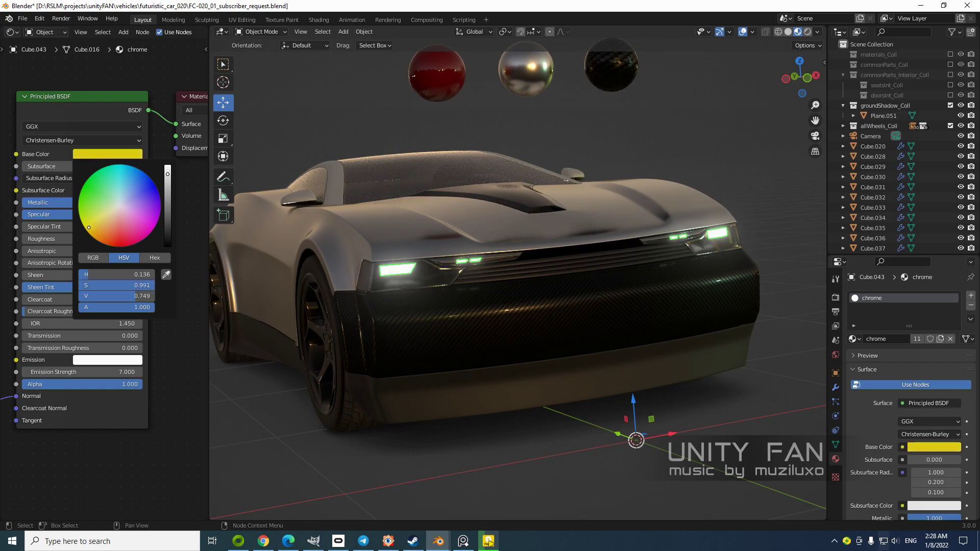
click(111, 362)
mouse_move(114, 262)
mouse_down()
mouse_move(104, 249)
mouse_move(94, 256)
mouse_up()
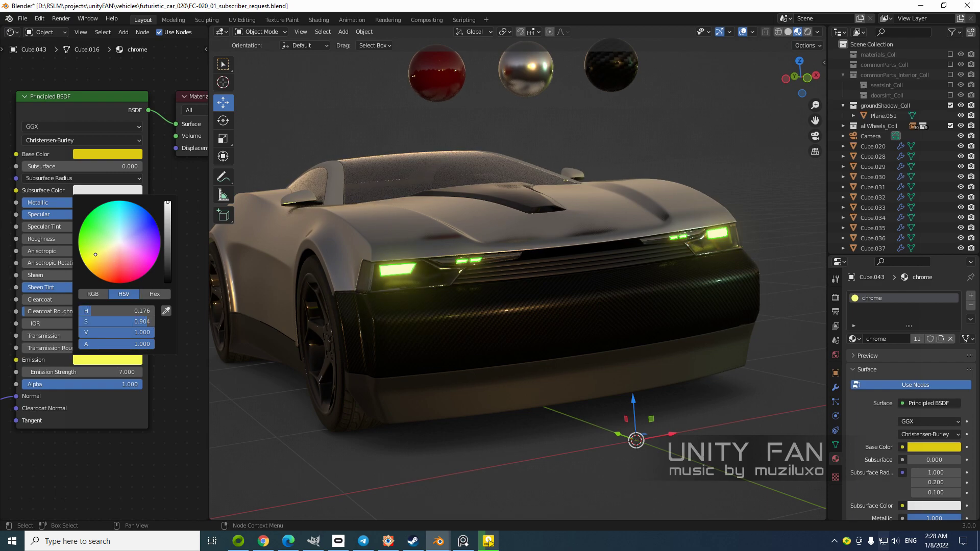
scroll(673, 255, up, 5)
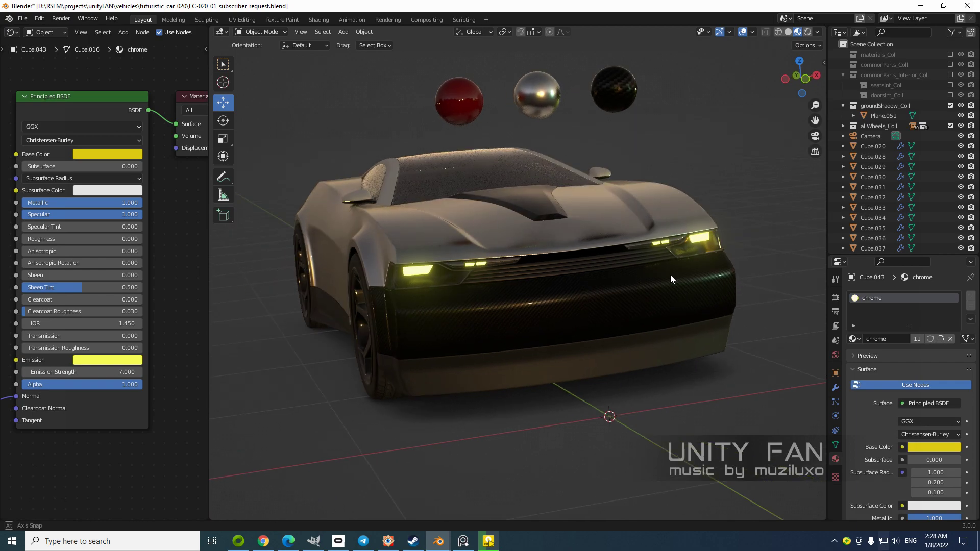
mouse_move(642, 294)
middle_down()
mouse_move(690, 295)
mouse_move(628, 303)
mouse_move(651, 301)
middle_up()
Raise the chrome material's emission strength to 14 for a stronger headlight glow
double_click(124, 372)
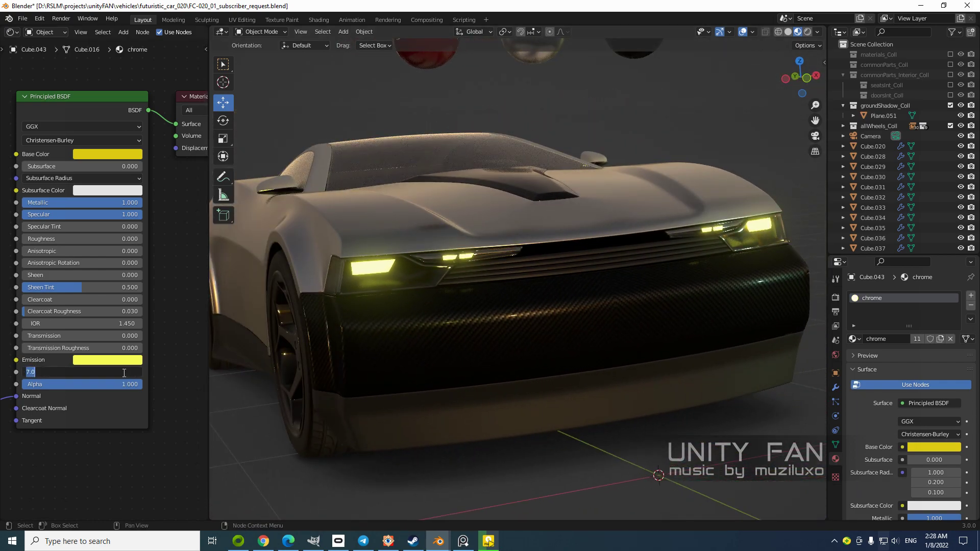
text(14)
key(Return)
scroll(396, 327, down, 5)
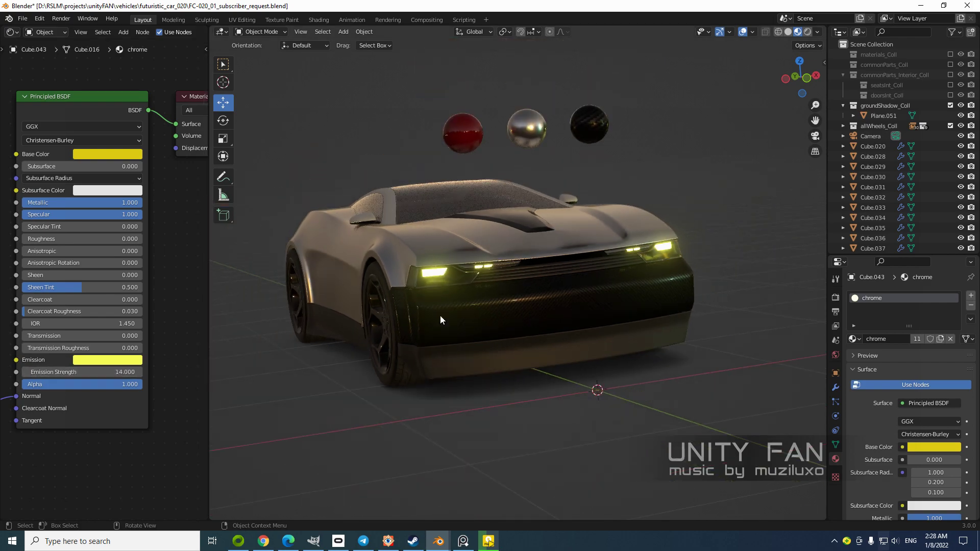
scroll(474, 234, up, 3)
Change the headlight emission to a warm light orange with hue 0.089 and saturation 0.803, and check the glow on the car
click(124, 360)
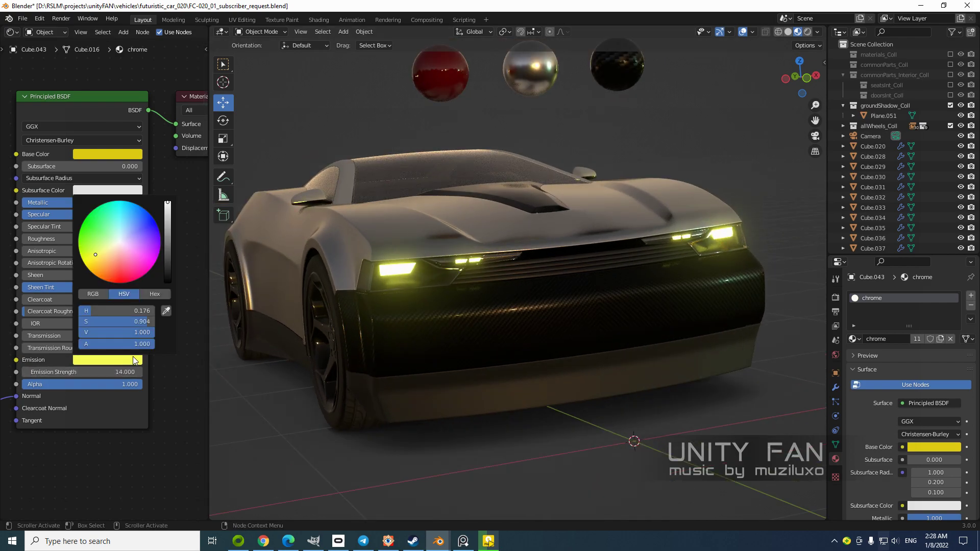
click(119, 361)
drag(96, 254, 106, 259)
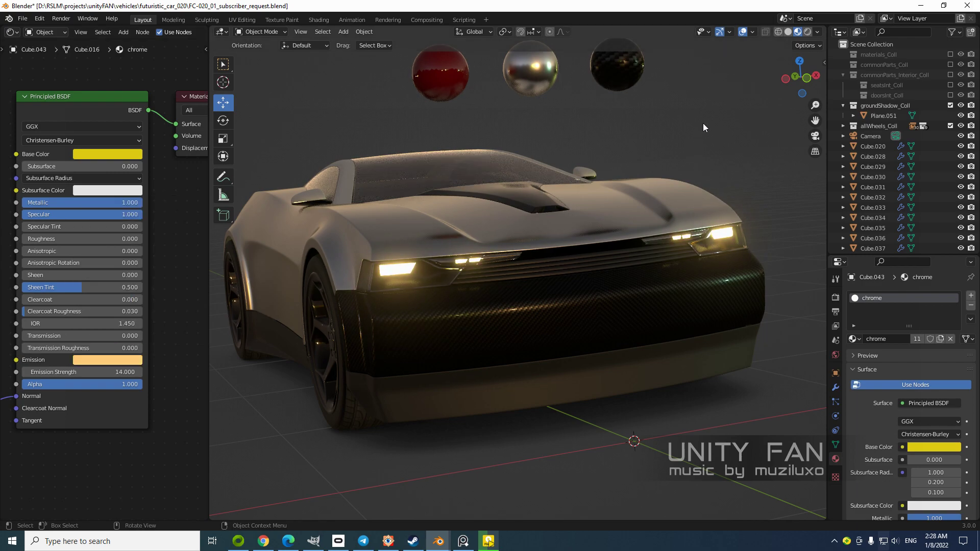
scroll(687, 198, up, 3)
mouse_move(687, 214)
middle_down()
mouse_move(669, 223)
mouse_move(698, 219)
middle_up()
shift+middle_drag(681, 268, 583, 328)
scroll(743, 245, down, 1)
middle_drag(583, 328, 651, 314)
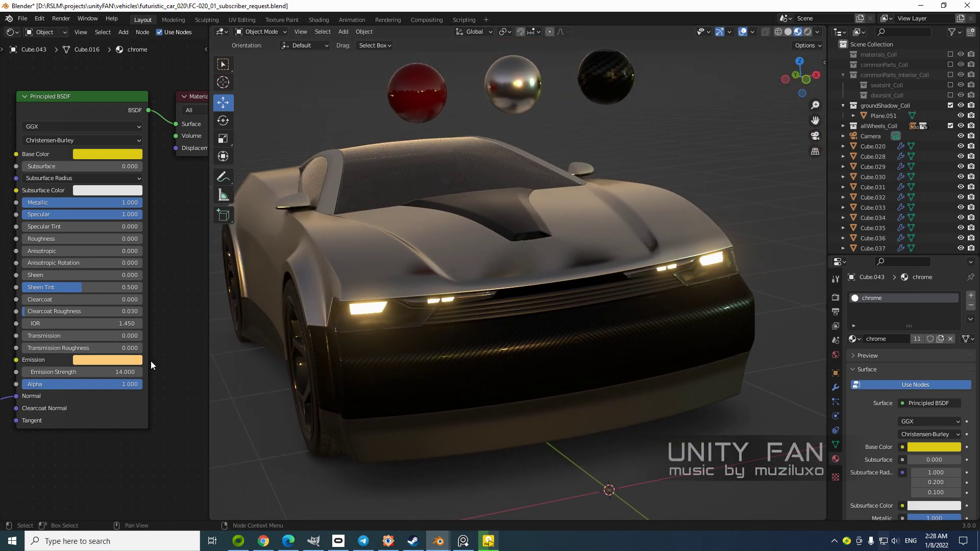
Turn off the headlight glow by setting the chrome material's emission strength to 0
scroll(120, 396, down, 1)
middle_drag(76, 437, 139, 408)
click(169, 342)
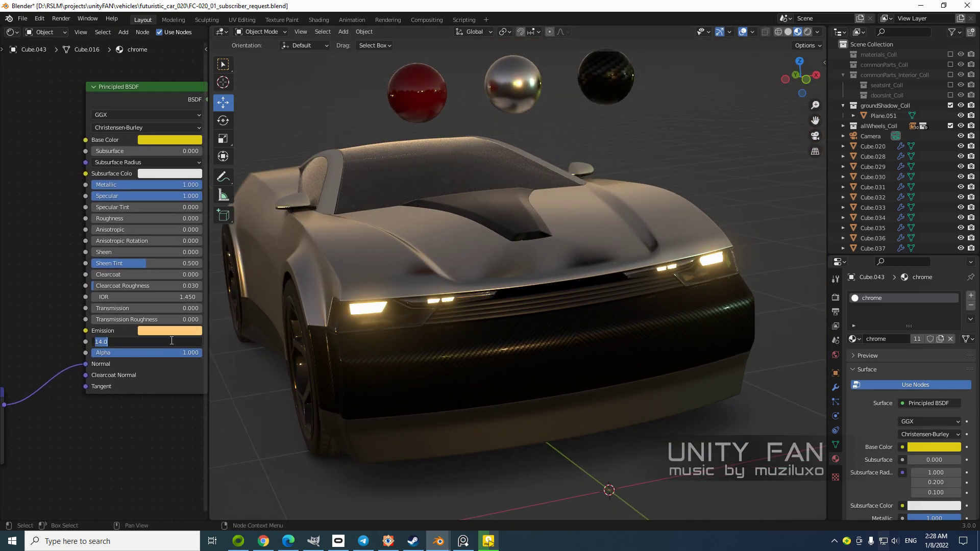
text(0)
key(Return)
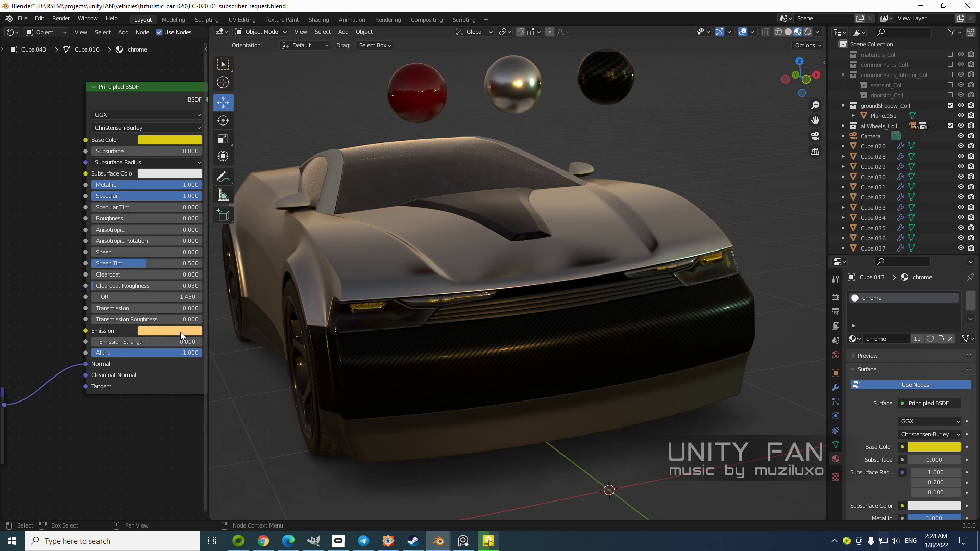
Set the chrome material's emission and base colours to near-white and narrow the Shader Editor
click(179, 332)
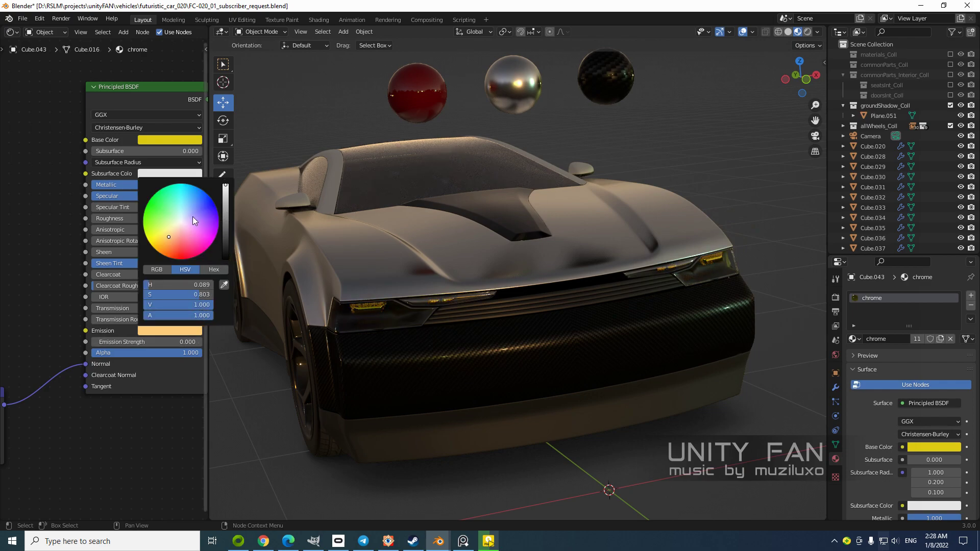
click(181, 221)
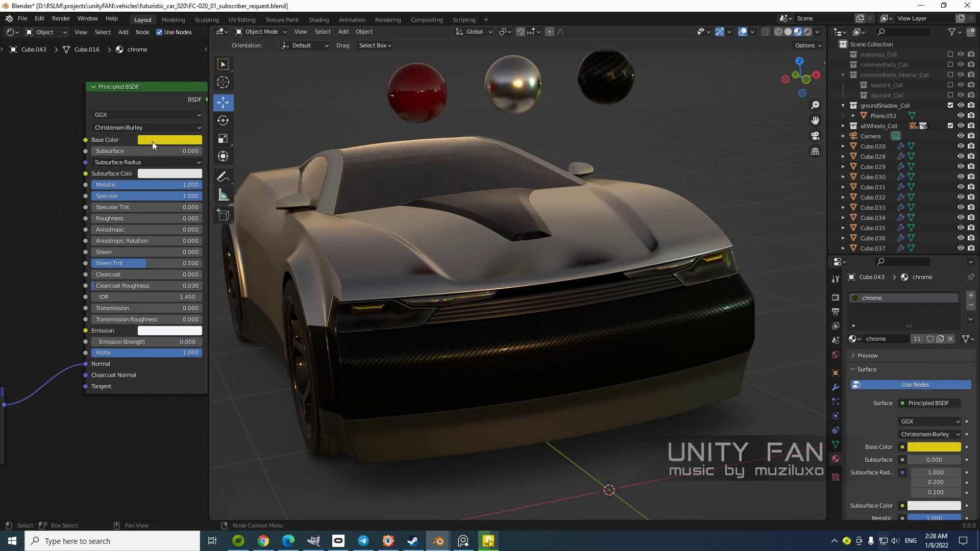
click(166, 140)
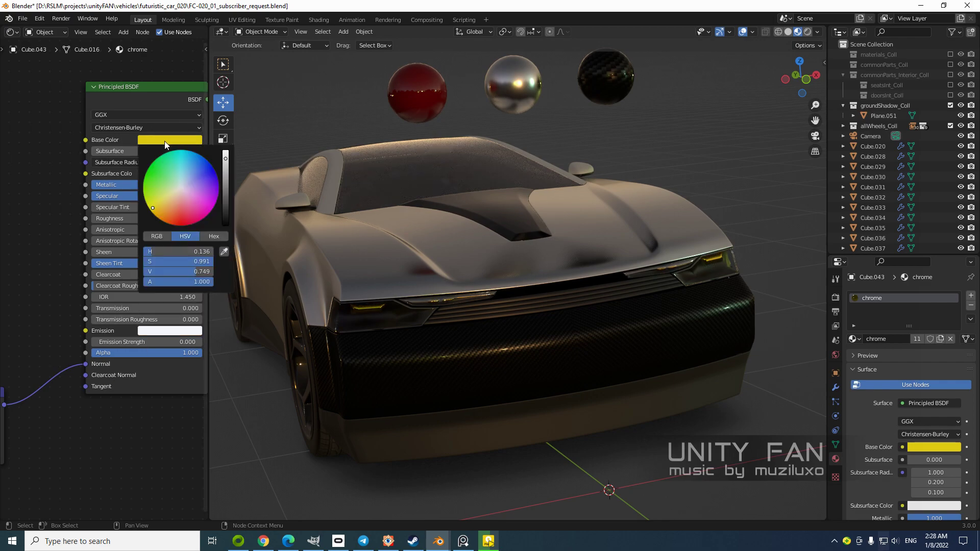
click(183, 189)
middle_drag(497, 353, 547, 351)
drag(210, 404, 100, 404)
Examine the car's front from a low side angle, checking the headlight, carbon bumper and material spheres
middle_drag(479, 352, 550, 371)
scroll(540, 338, up, 1)
scroll(553, 361, down, 1)
drag(638, 138, 478, 107)
click(703, 152)
scroll(661, 260, up, 2)
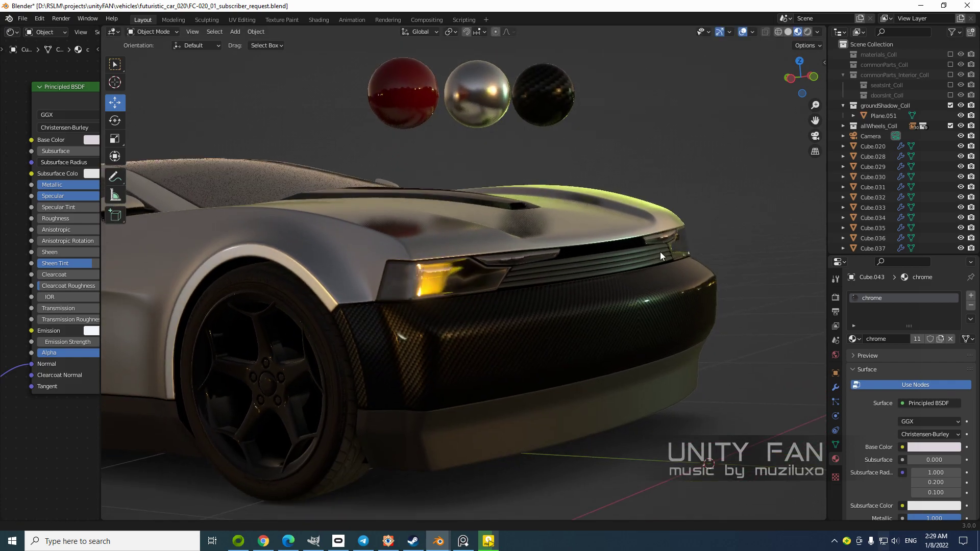
shift+middle_drag(700, 300, 697, 304)
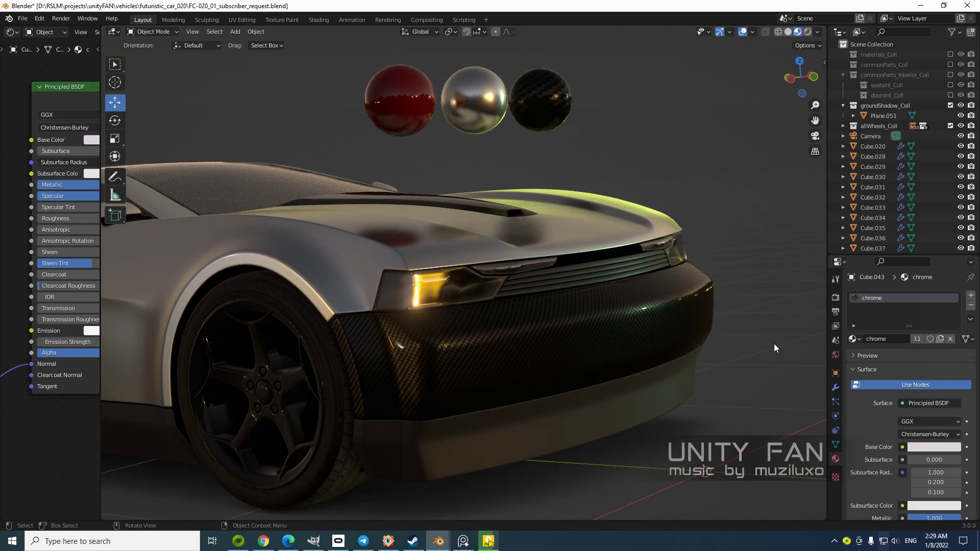
middle_drag(773, 354, 764, 358)
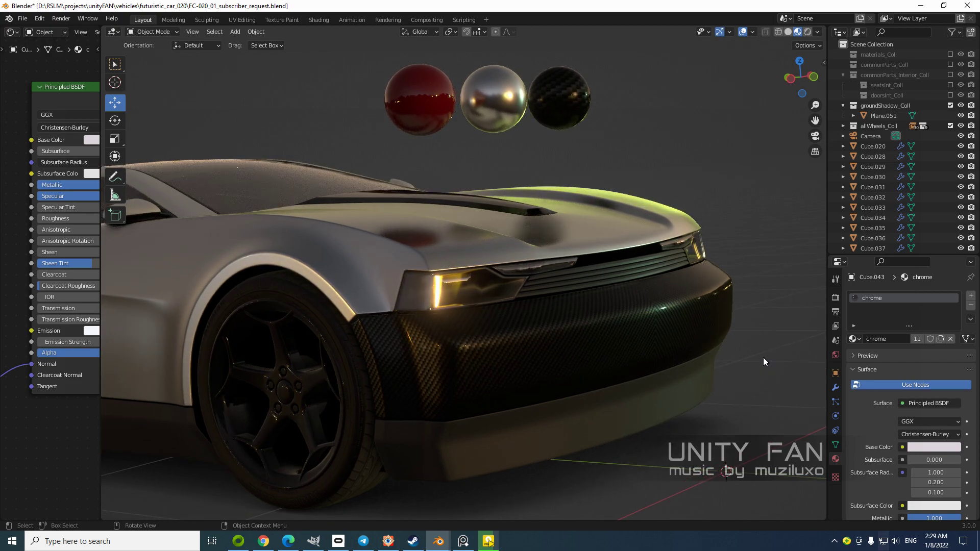
key(alt+z)
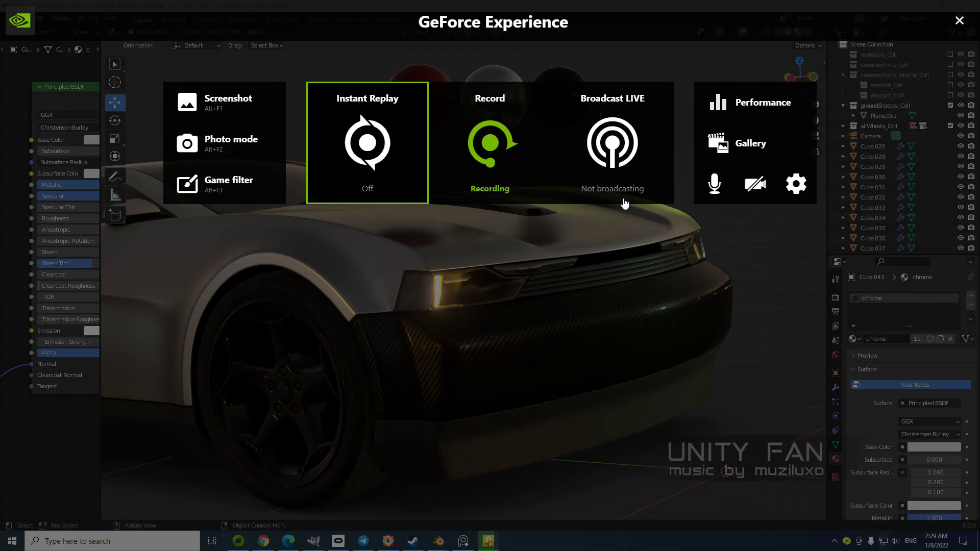